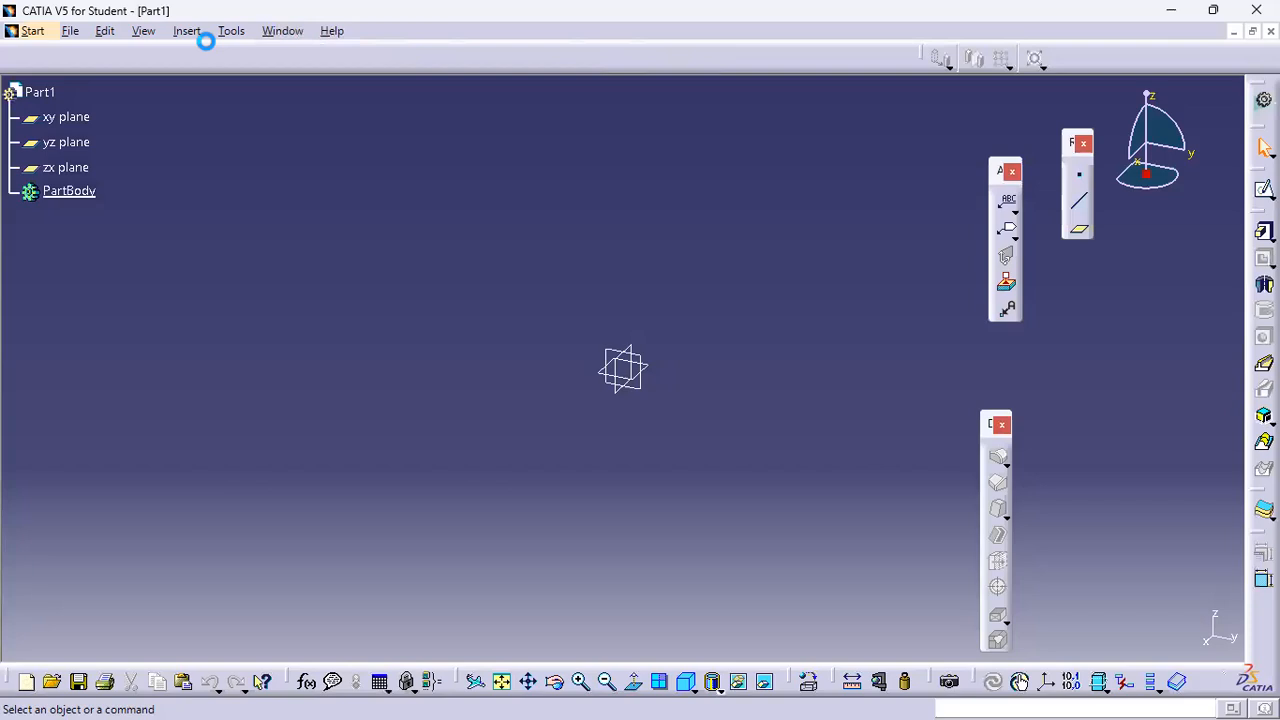
# Set the length unit to Inch (in) in the Parameters and Measure units options
pyautogui.click(229, 36)
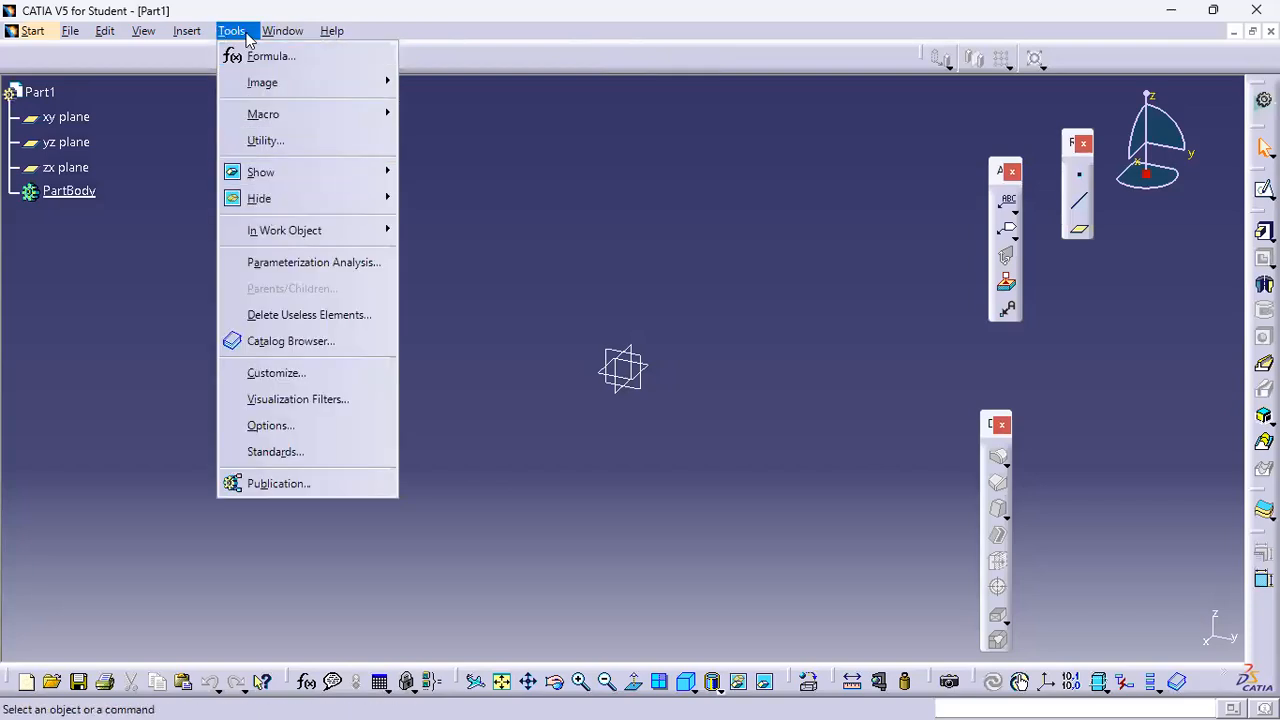
pyautogui.click(283, 427)
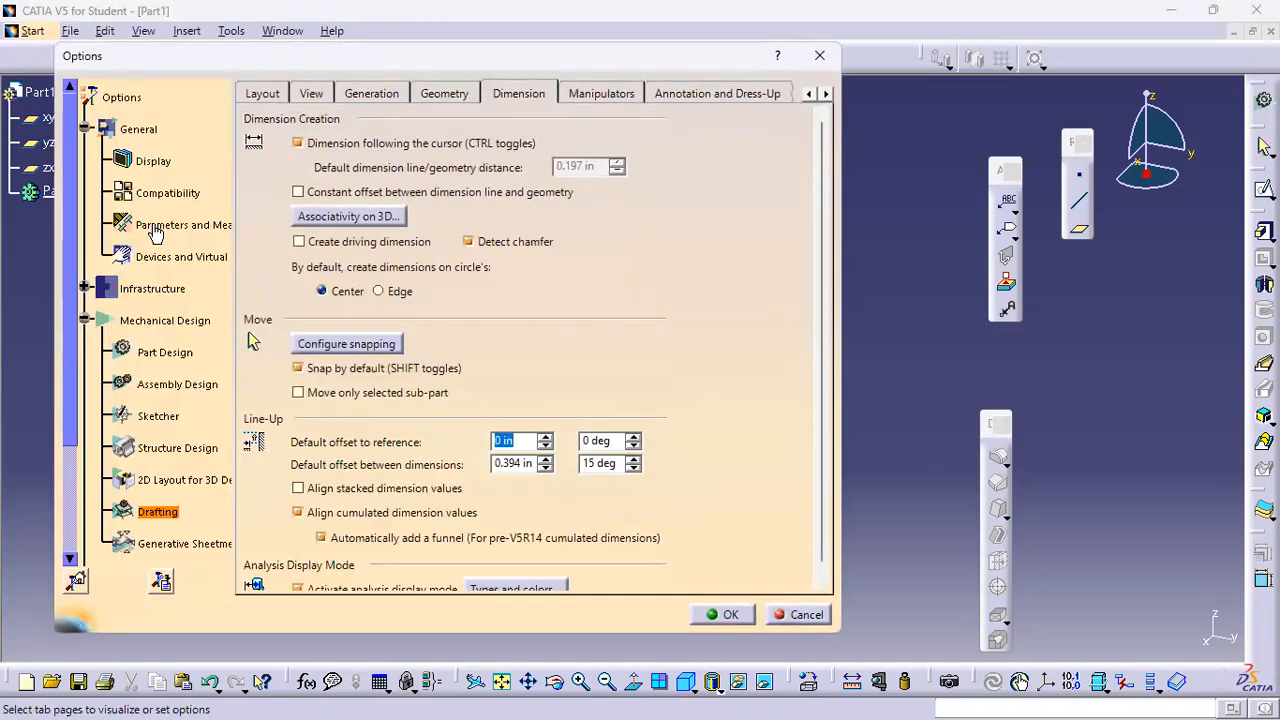
pyautogui.click(150, 224)
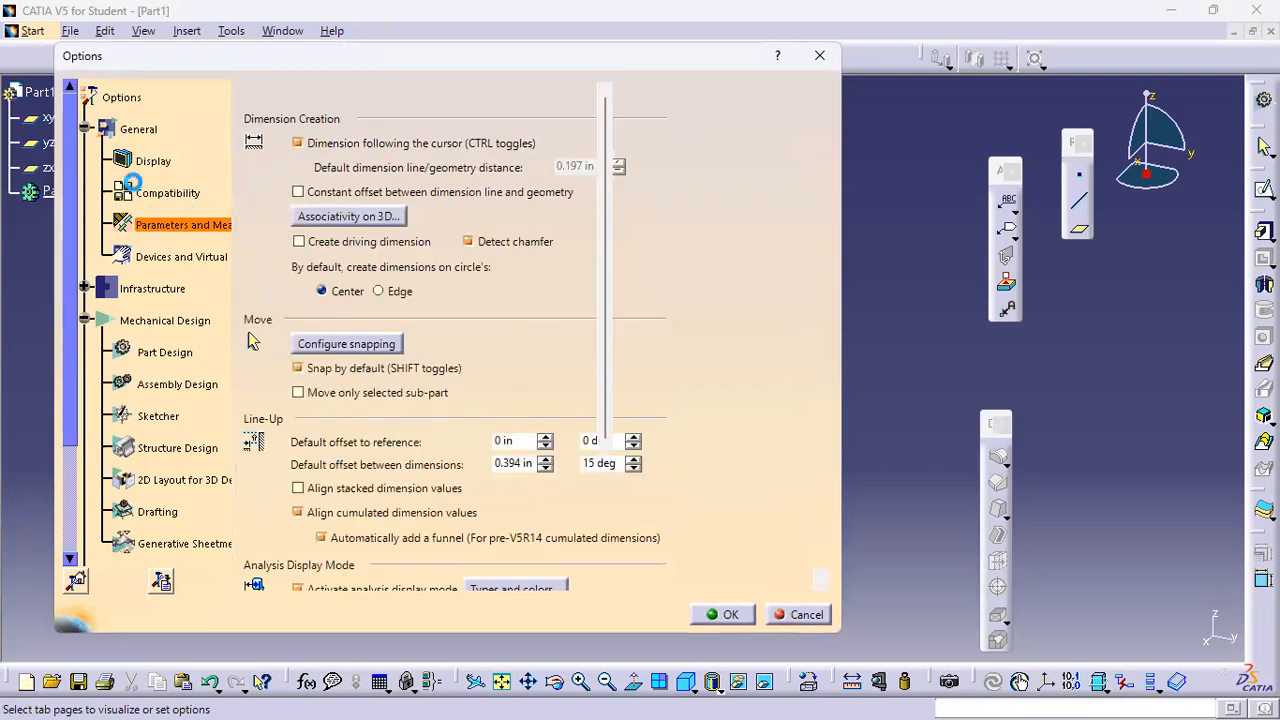
pyautogui.click(385, 94)
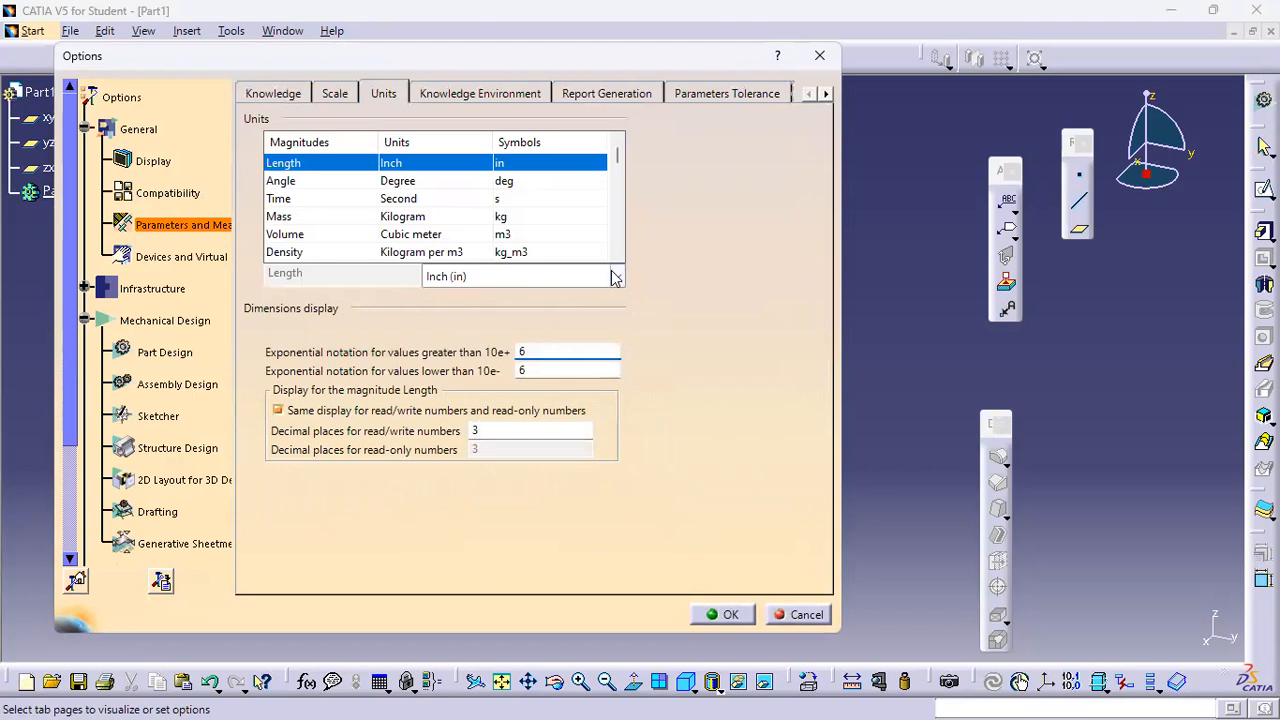
pyautogui.click(614, 276)
pyautogui.click(559, 299)
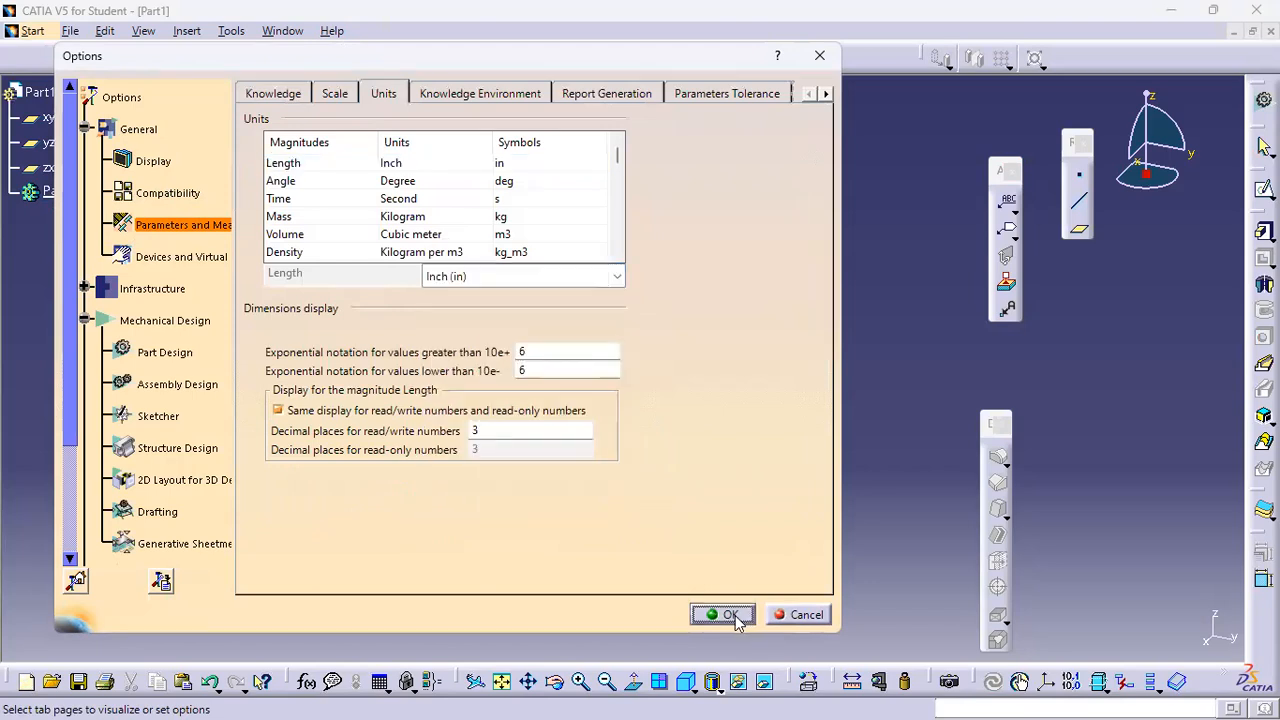
pyautogui.click(735, 614)
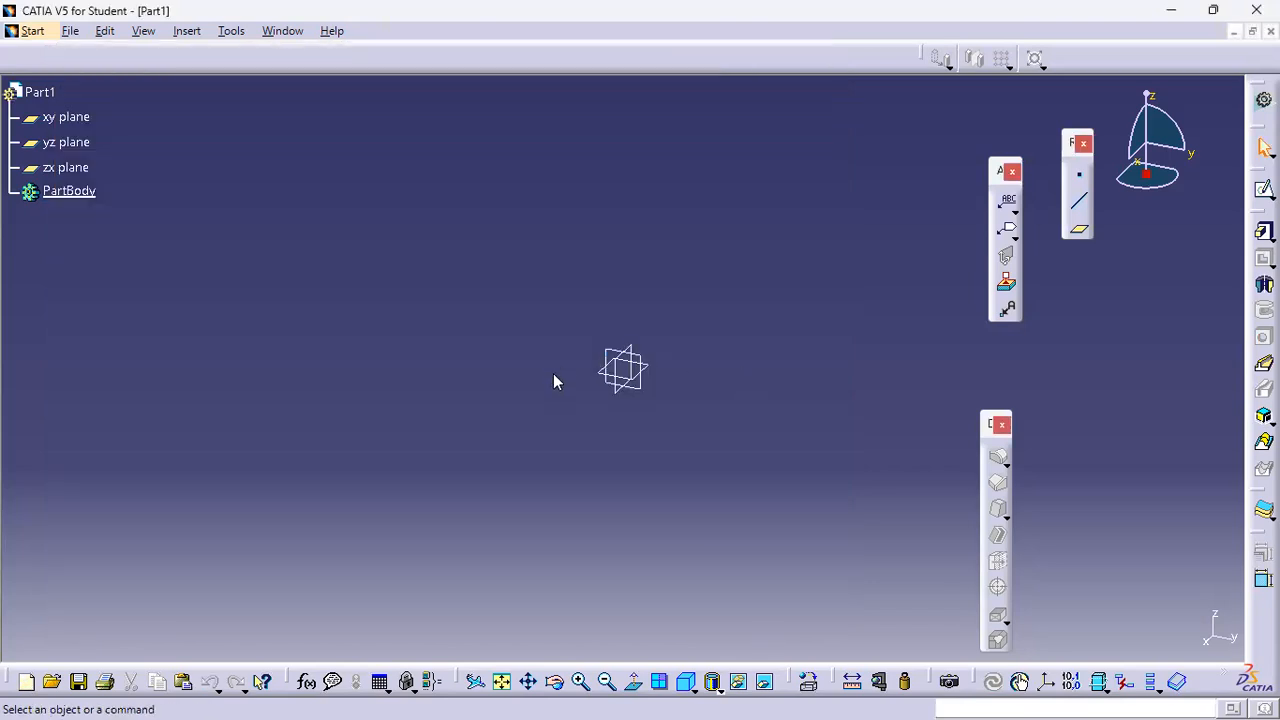
# Open a sketch on the yz plane and start a profile at the origin
pyautogui.click(651, 364)
pyautogui.click(1264, 190)
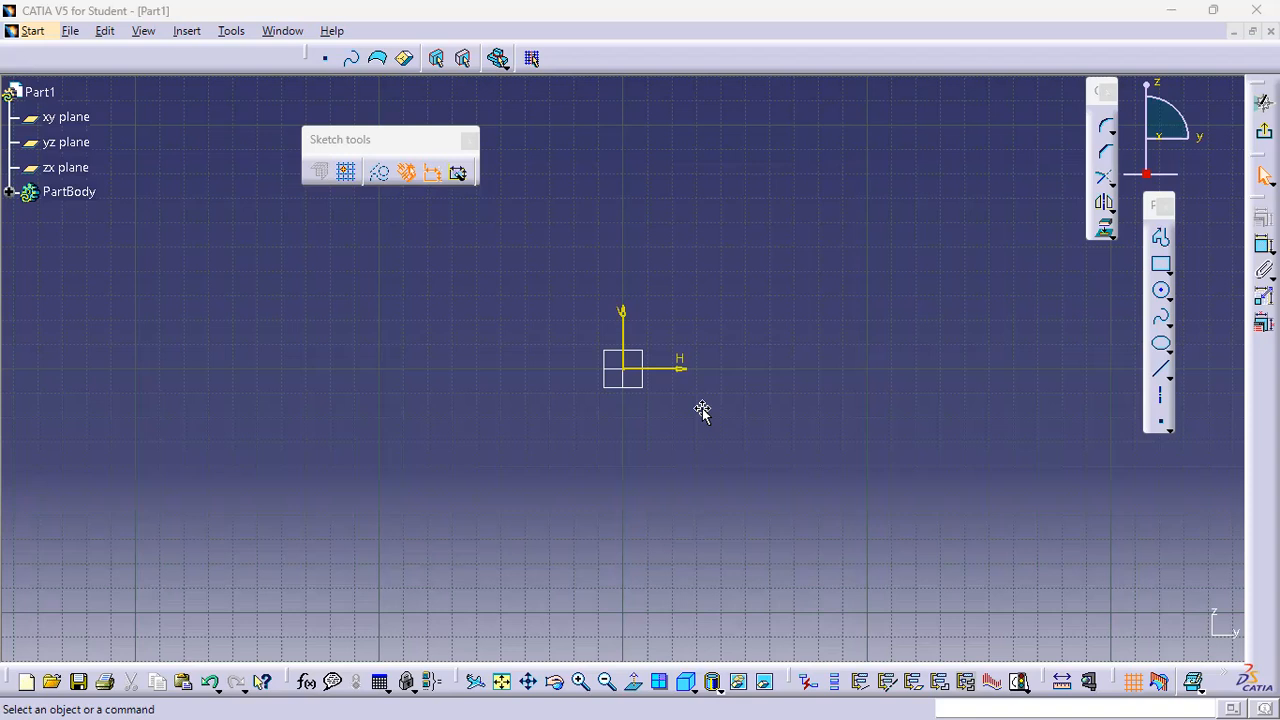
pyautogui.click(1161, 239)
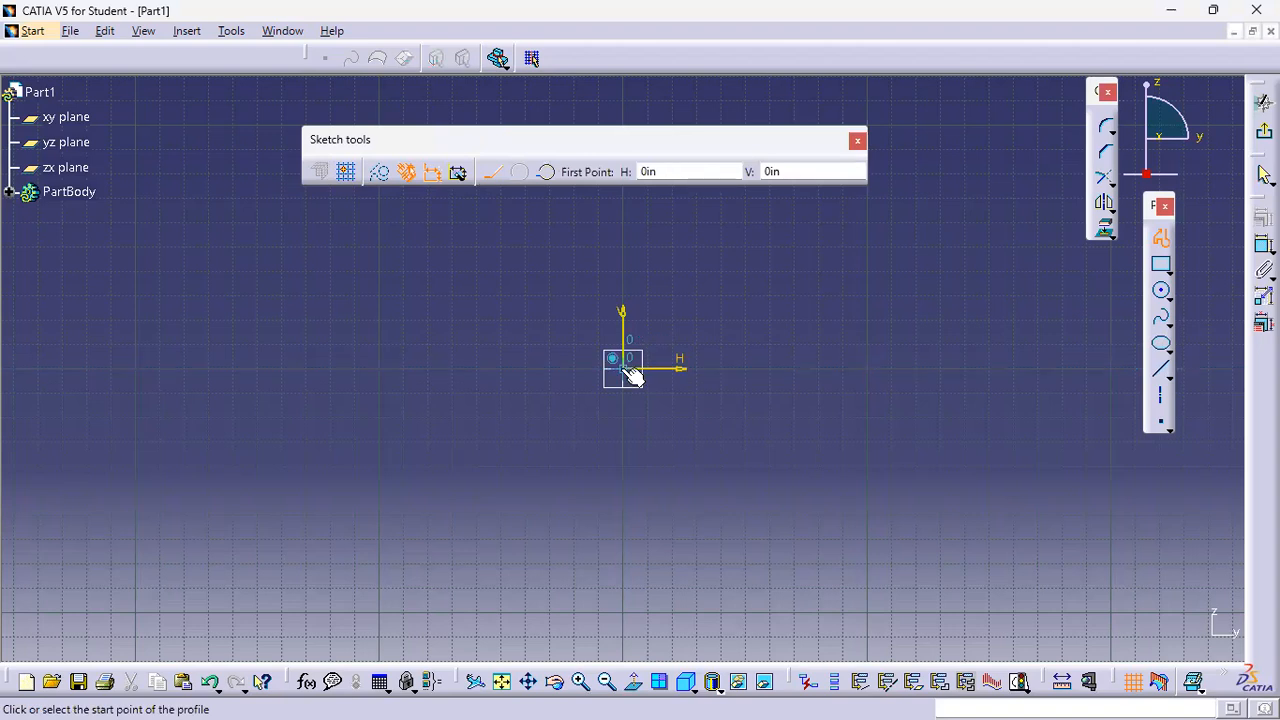
pyautogui.click(676, 171)
pyautogui.click(625, 369)
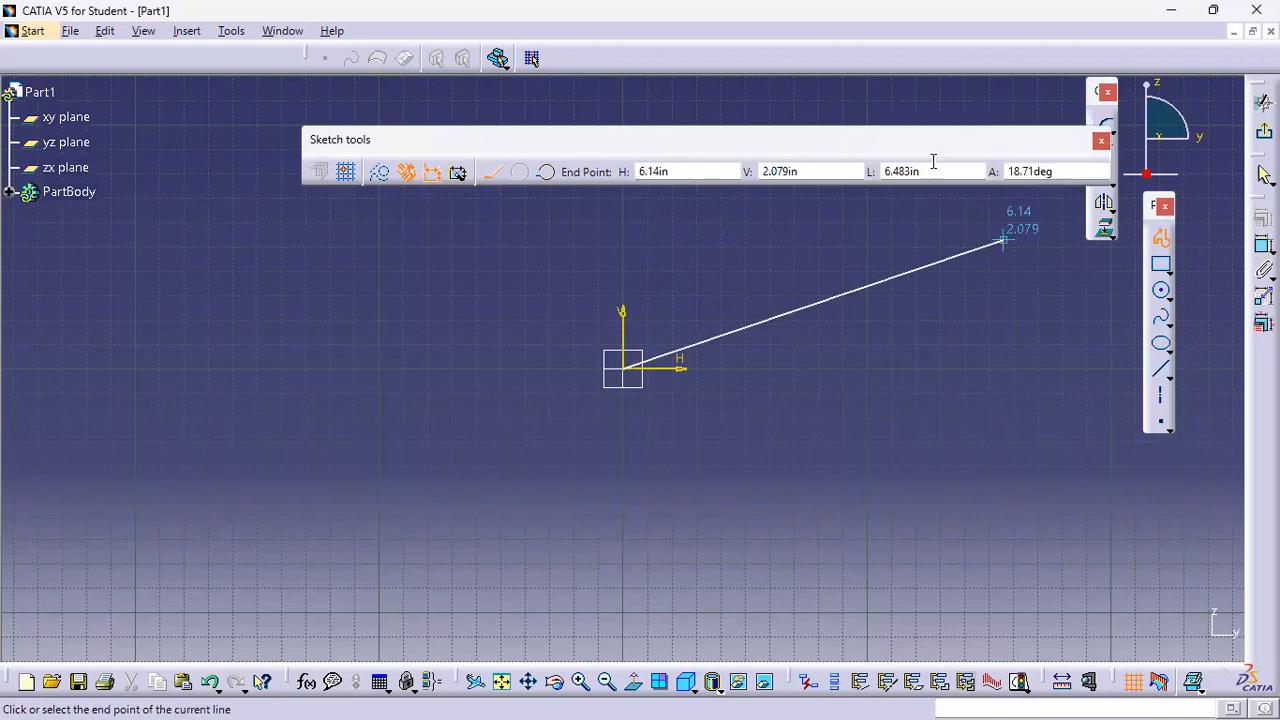
# Enter a first profile line 3.6 in long at 0° and undo it
pyautogui.moveTo(931, 131); pyautogui.dragTo(829, 118)
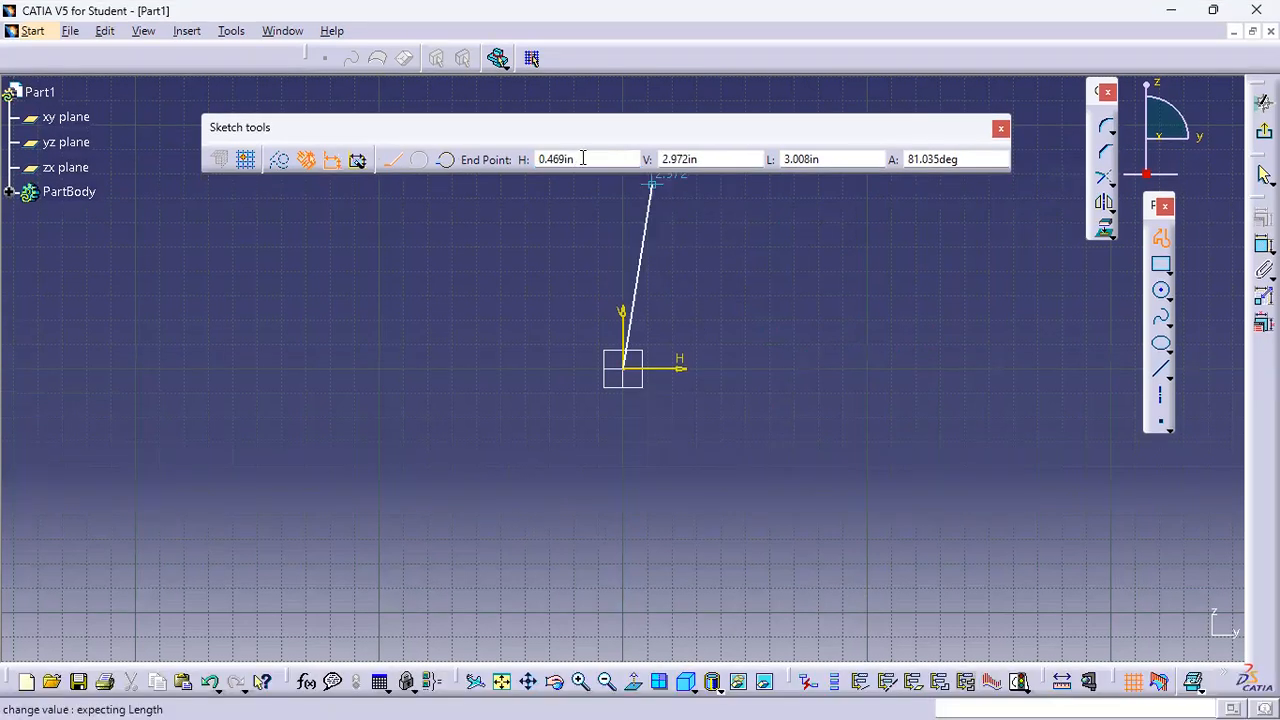
pyautogui.moveTo(855, 159); pyautogui.dragTo(698, 151)
pyautogui.write('3.6')
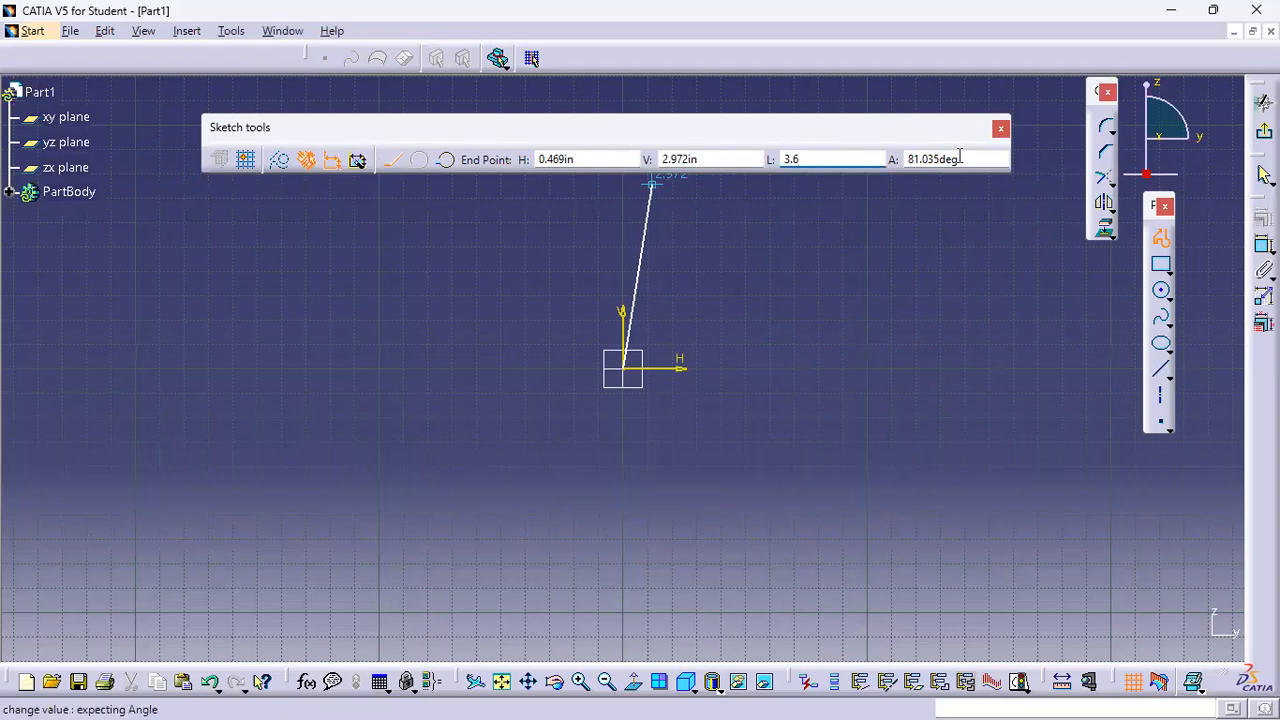
pyautogui.press('Tab')
pyautogui.write('0')
pyautogui.press('Return')
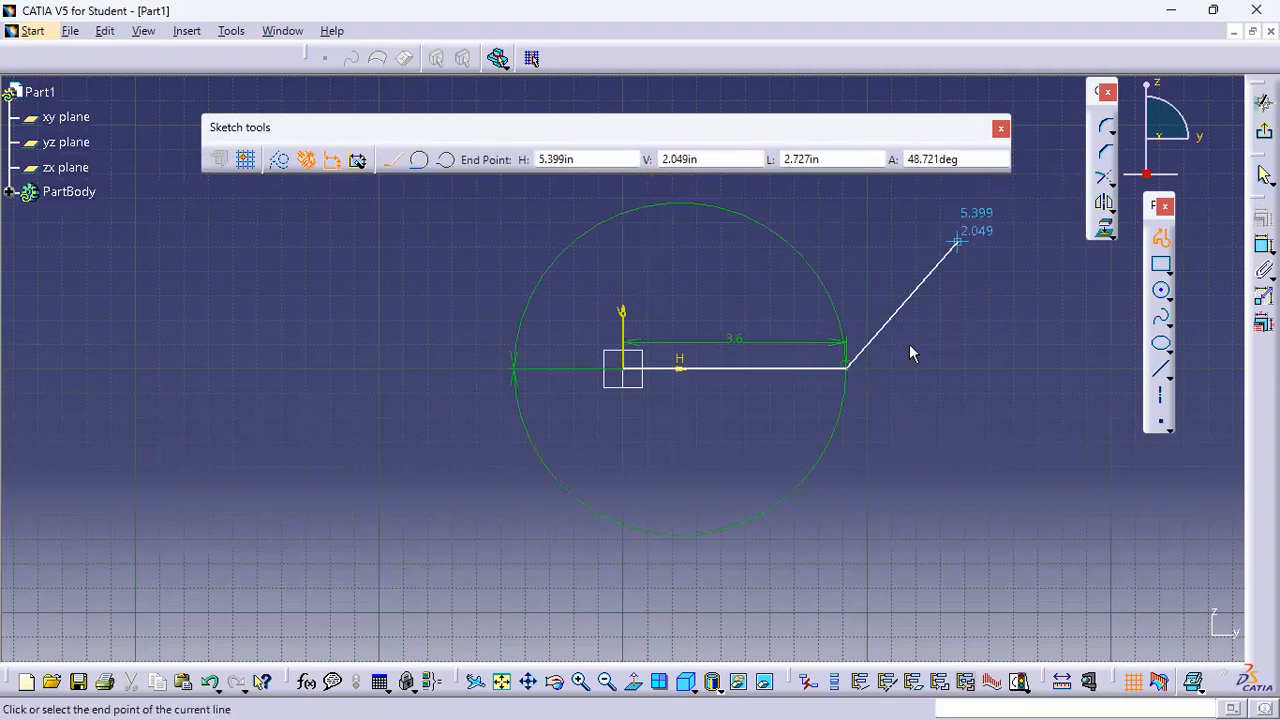
pyautogui.hotkey('ctrl', 'z')
# Draw the first profile line 3.5 in long at 0° from the origin
pyautogui.click(838, 159)
pyautogui.write('3.5')
pyautogui.press('Tab')
pyautogui.write('0')
pyautogui.press('Return')
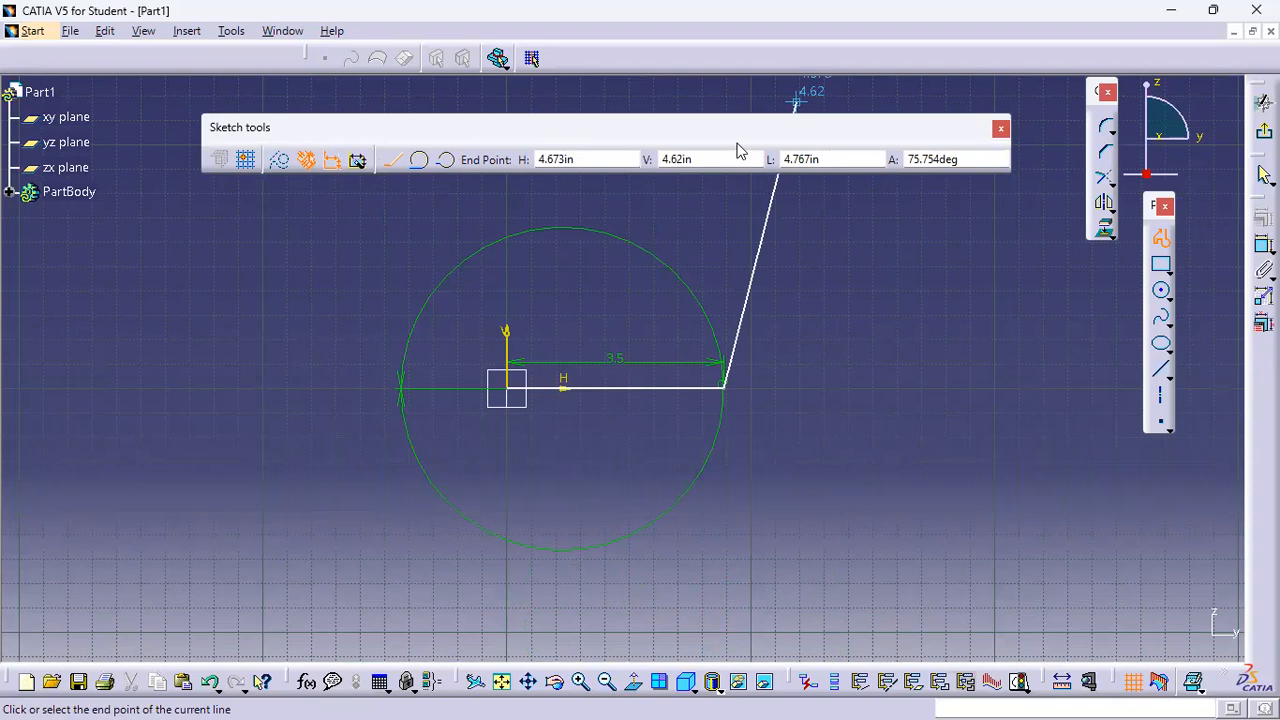
# Try placing the second line freehand and at a 120° angle, then undo it
pyautogui.press('Tab')
pyautogui.press('Tab')
pyautogui.press('Tab')
pyautogui.moveTo(760, 262); pyautogui.dragTo(829, 540, button='middle')
pyautogui.moveTo(530, 337); pyautogui.dragTo(486, 200, button='middle')
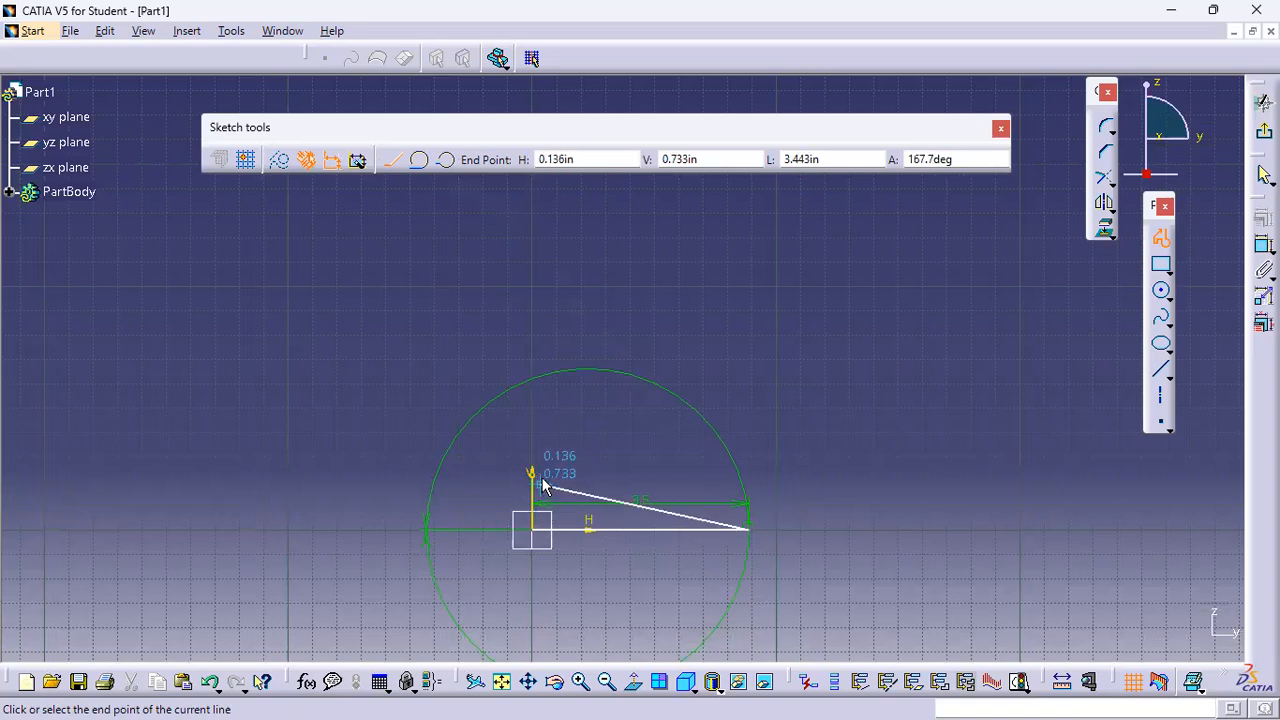
pyautogui.click(458, 207)
pyautogui.click(957, 159)
pyautogui.moveTo(957, 159); pyautogui.dragTo(903, 157)
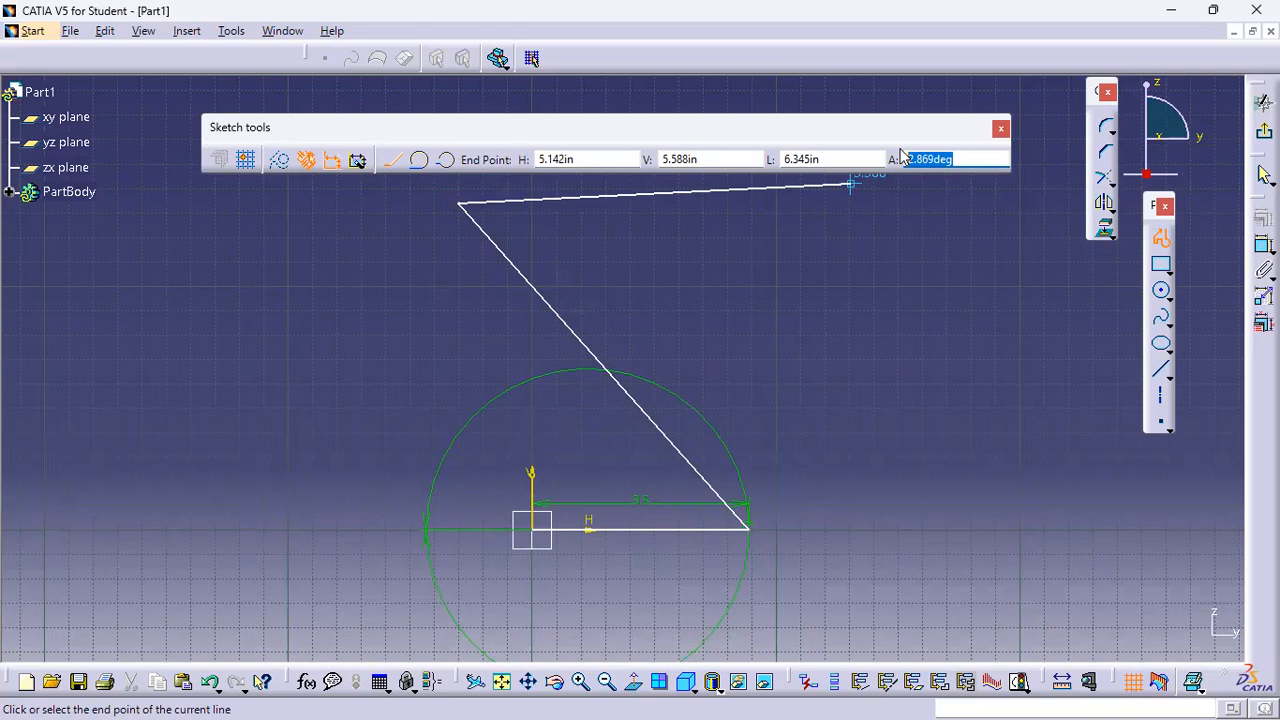
pyautogui.write('120')
pyautogui.press('Return')
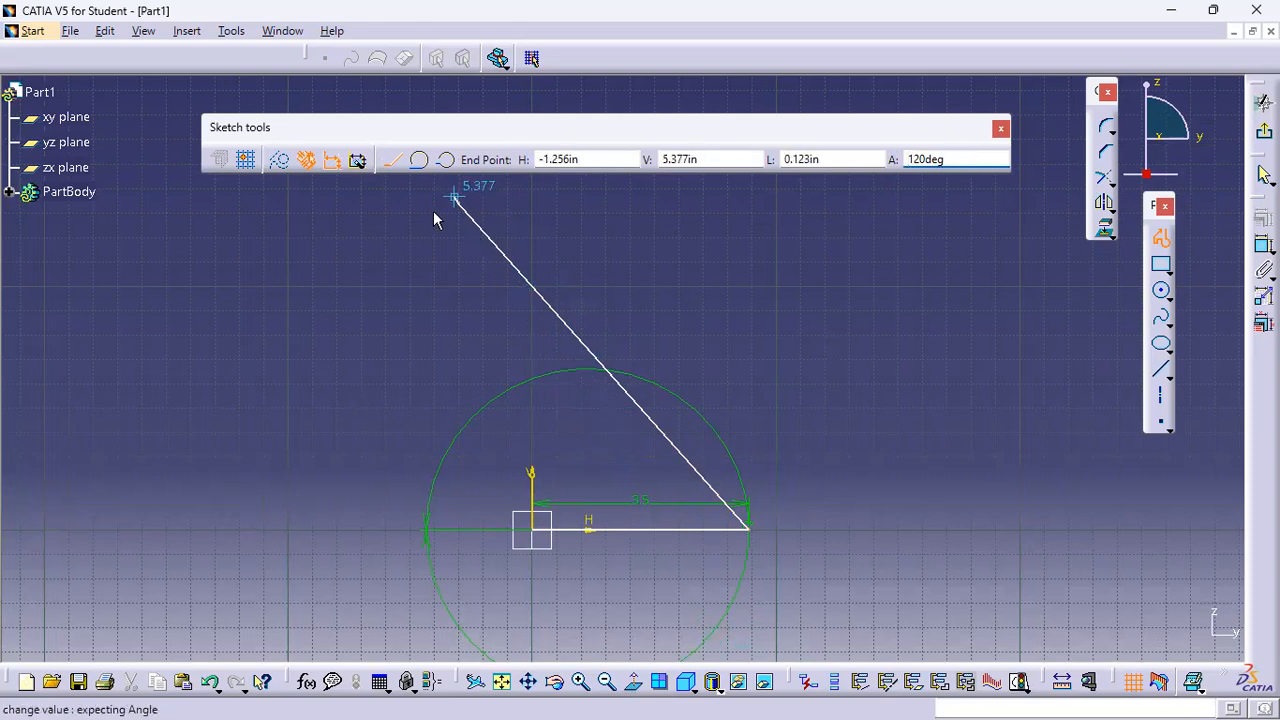
pyautogui.hotkey('ctrl', 'z')
# Draw the second line 7 in long at 120° and end the profile
pyautogui.moveTo(826, 157); pyautogui.dragTo(740, 162)
pyautogui.write('7')
pyautogui.press('Return')
pyautogui.moveTo(976, 161); pyautogui.dragTo(883, 156)
pyautogui.write('12')
pyautogui.press('Return')
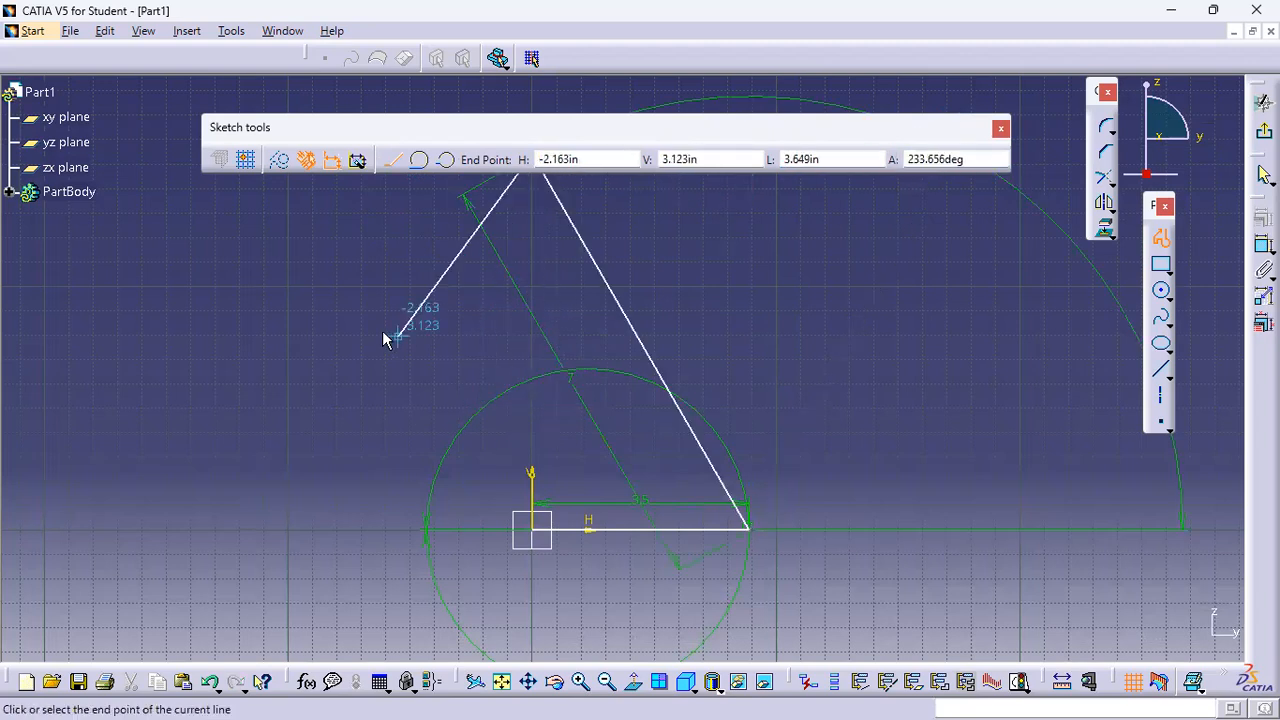
pyautogui.click(327, 321)
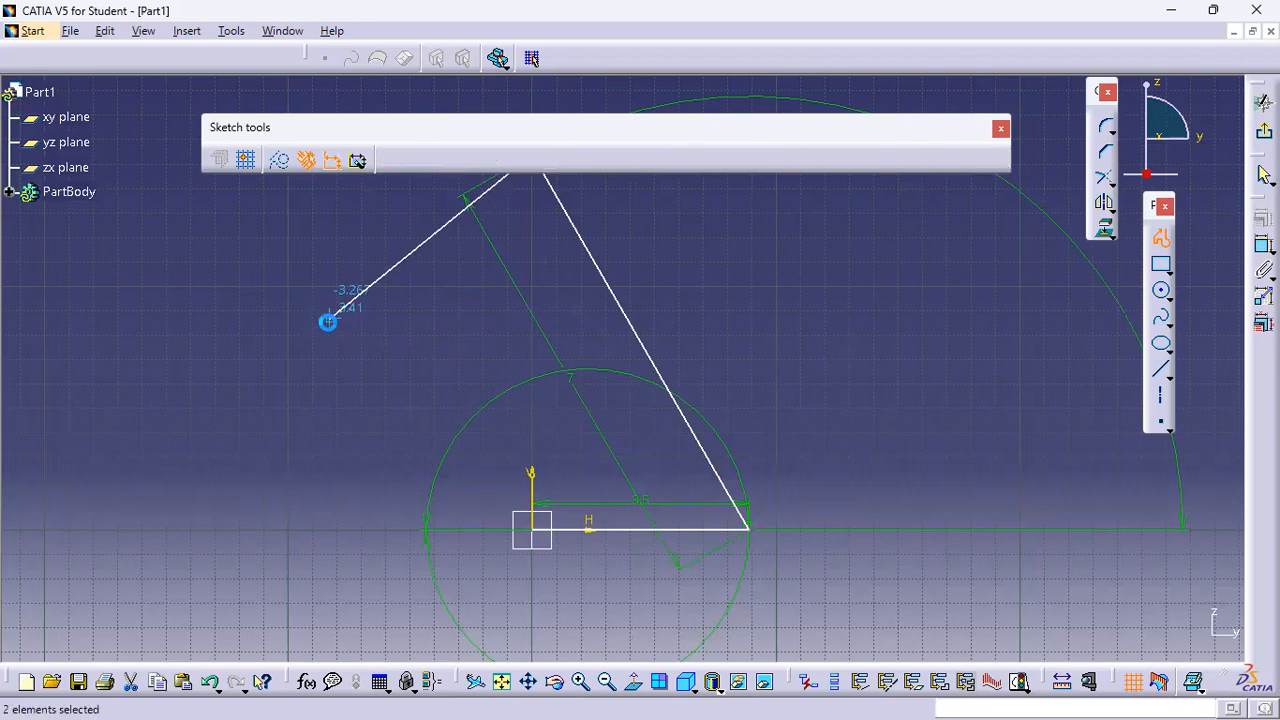
pyautogui.press('Escape')
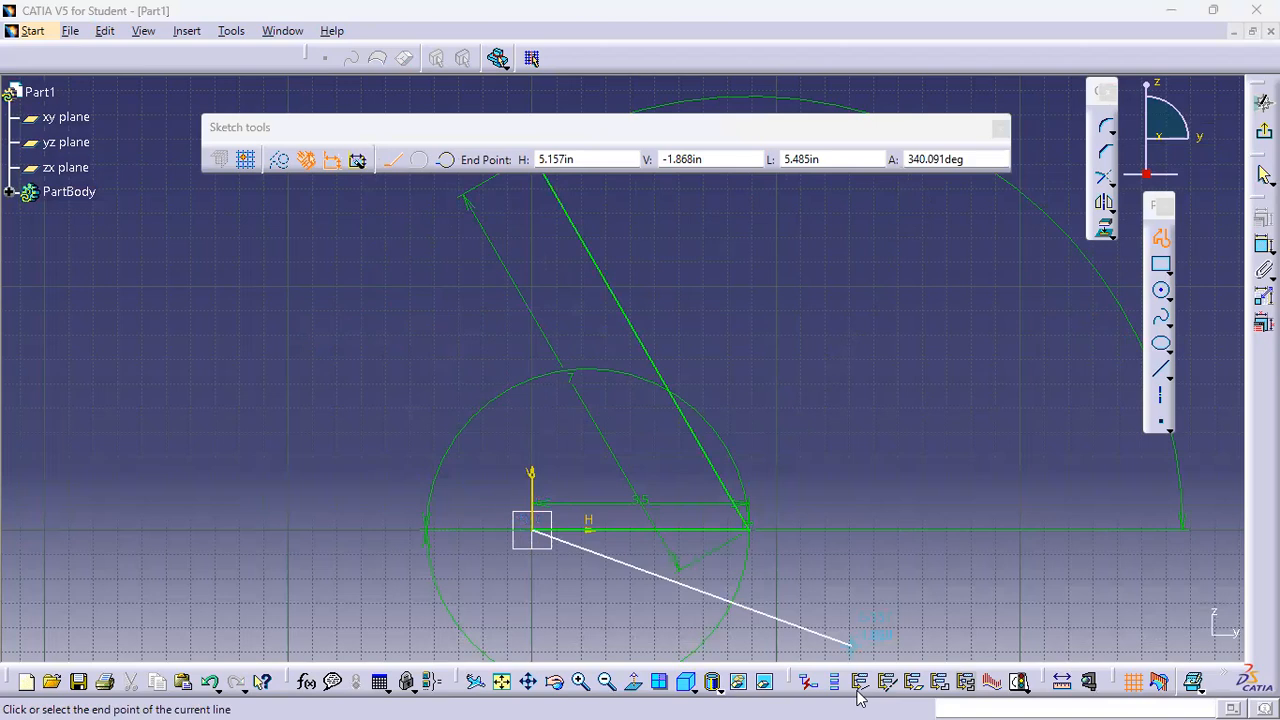
# Draw a new profile from the origin: a 1.75 in line at 90°, then a horizontal line meeting the slanted line
pyautogui.click(790, 159)
pyautogui.write('1.75')
pyautogui.moveTo(972, 159); pyautogui.dragTo(908, 159)
pyautogui.write('90')
pyautogui.press('Return')
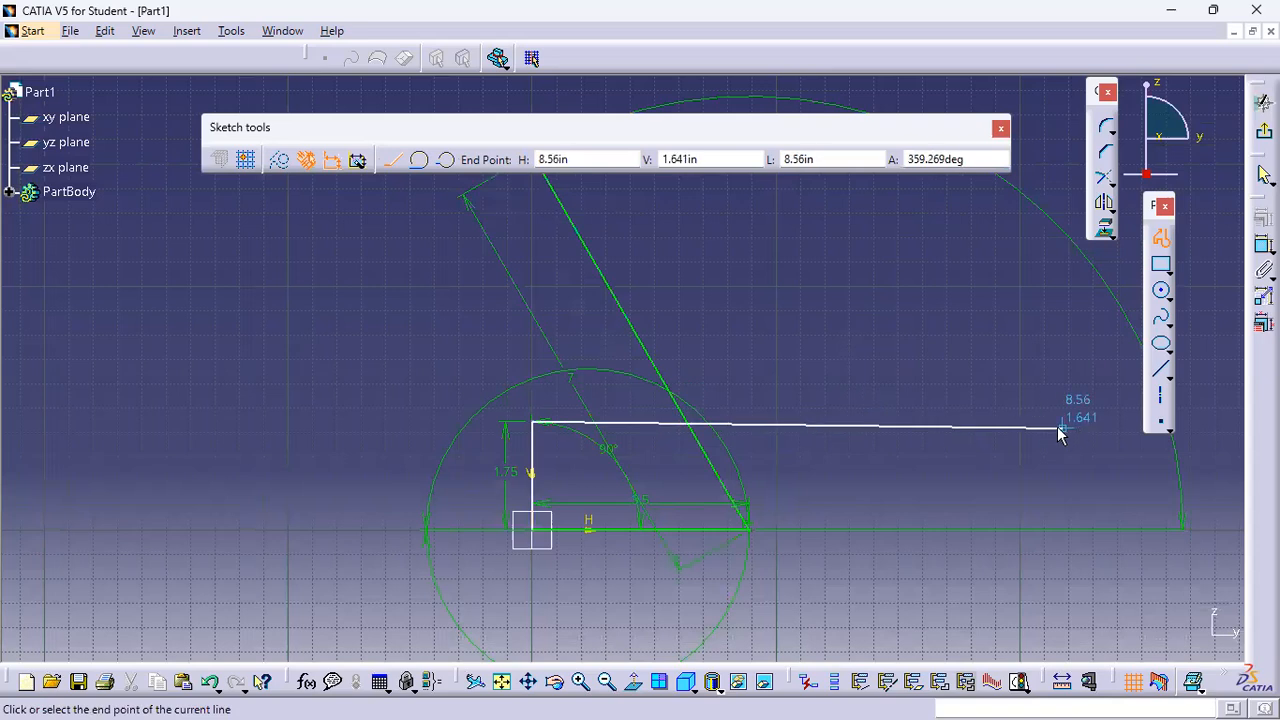
pyautogui.click(692, 422)
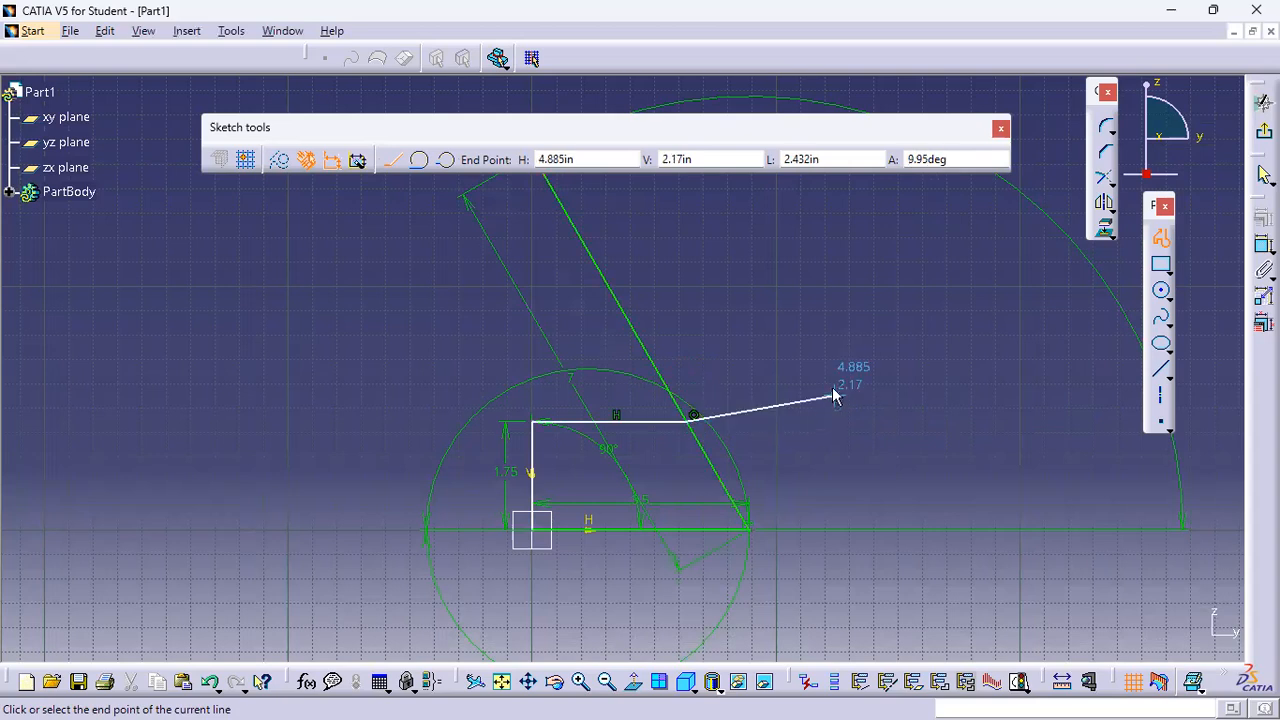
pyautogui.doubleClick(826, 400)
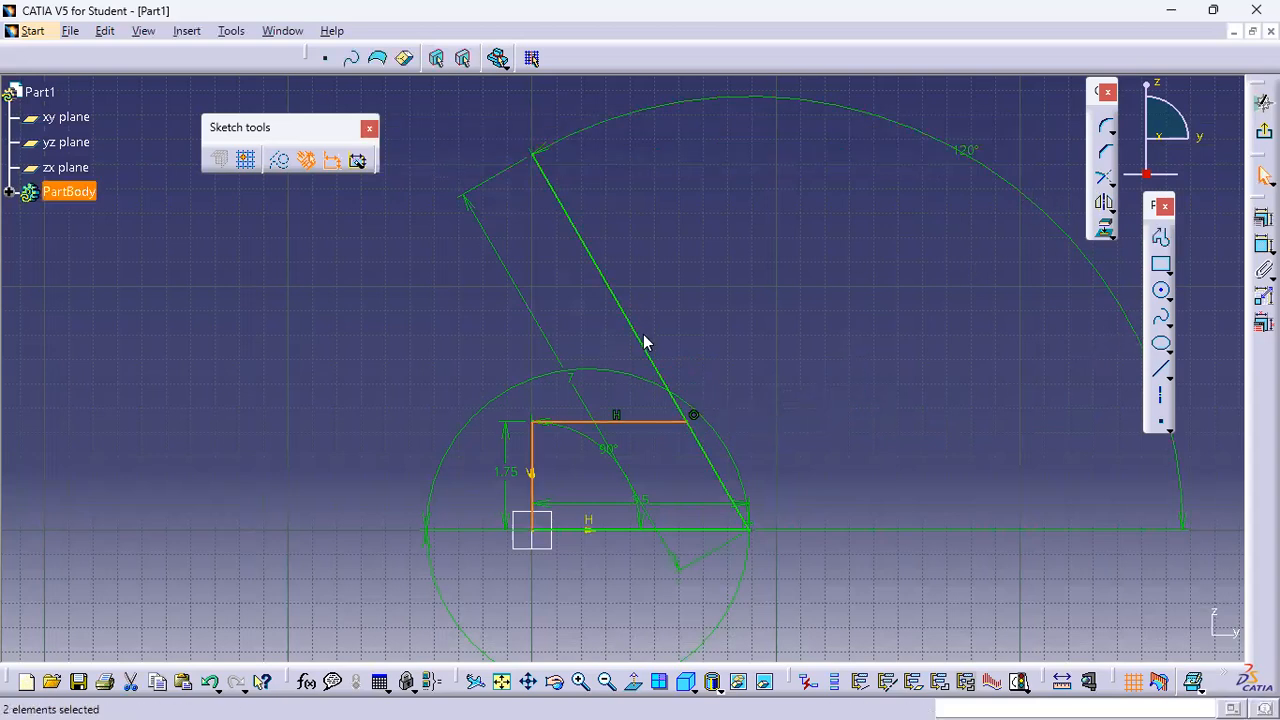
# Quick-trim the slanted line's part above the horizontal line, converting its length into a distance
pyautogui.moveTo(689, 350); pyautogui.dragTo(723, 269, button='middle')
pyautogui.moveTo(772, 214)
pyautogui.mouseDown(button='middle')
pyautogui.moveTo(735, 319)
pyautogui.moveTo(741, 368)
pyautogui.mouseUp(button='middle')
pyautogui.scroll(1, 741, 368)
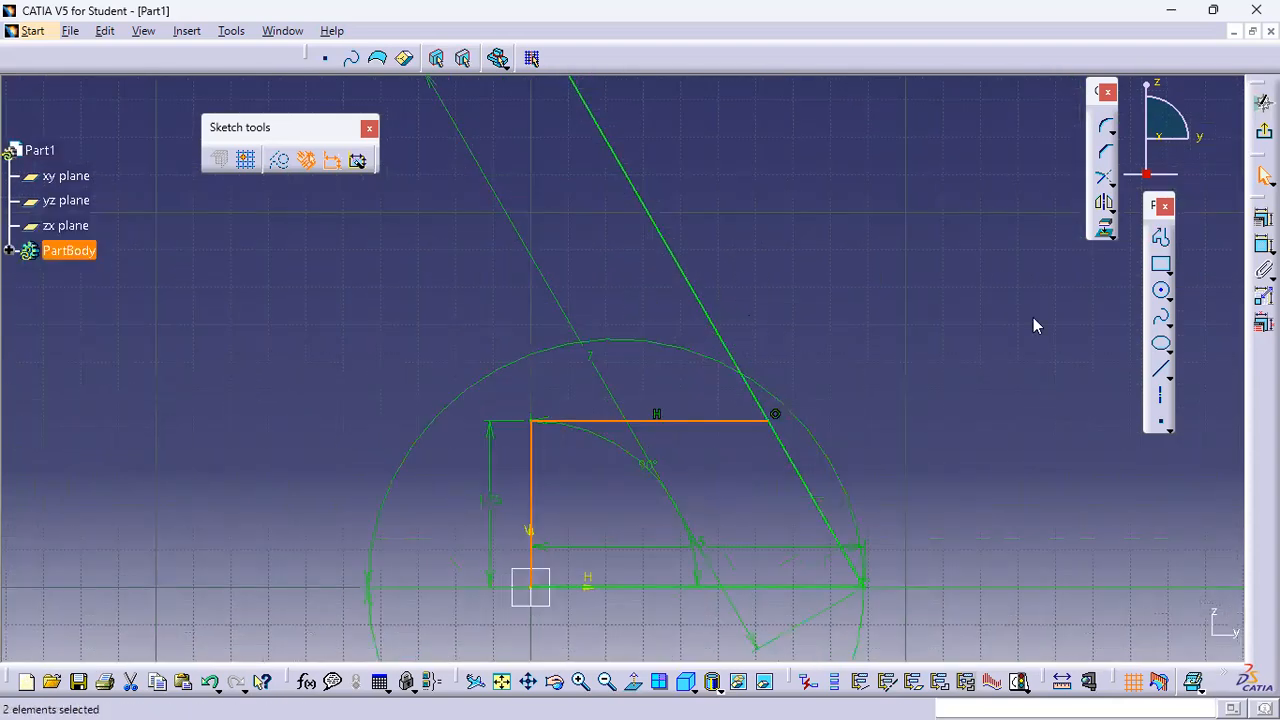
pyautogui.click(1111, 183)
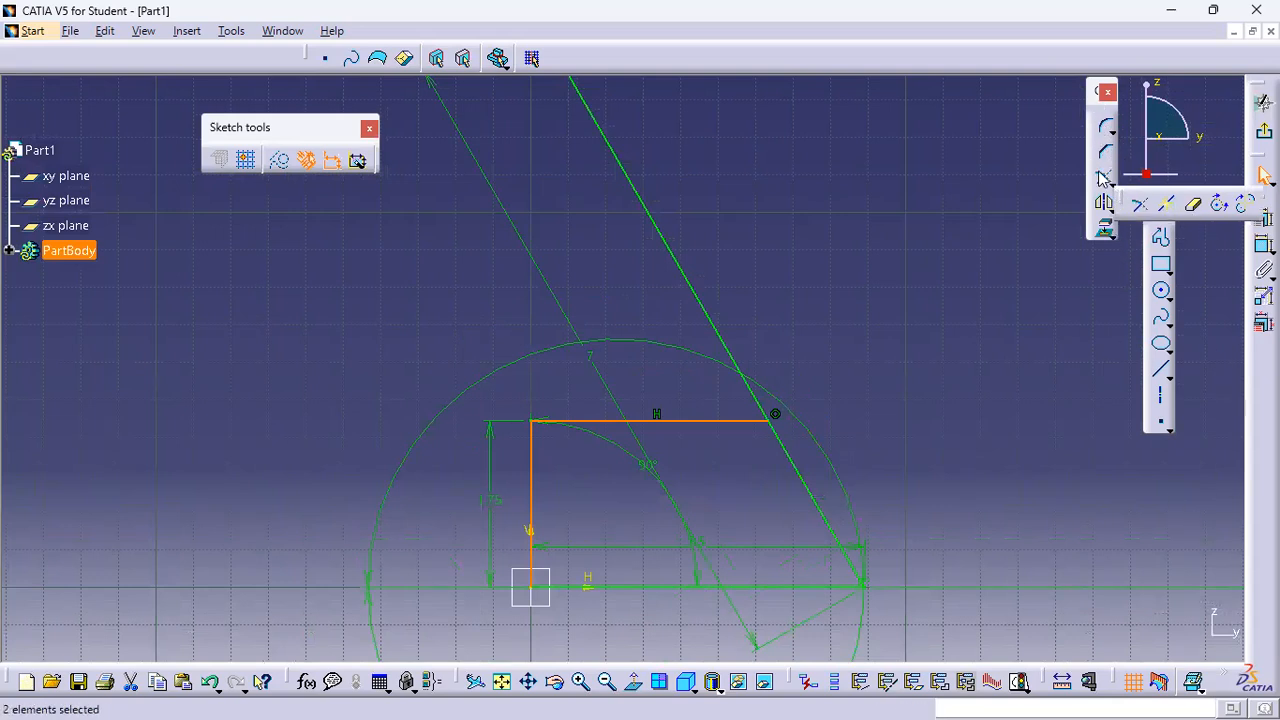
pyautogui.click(1192, 204)
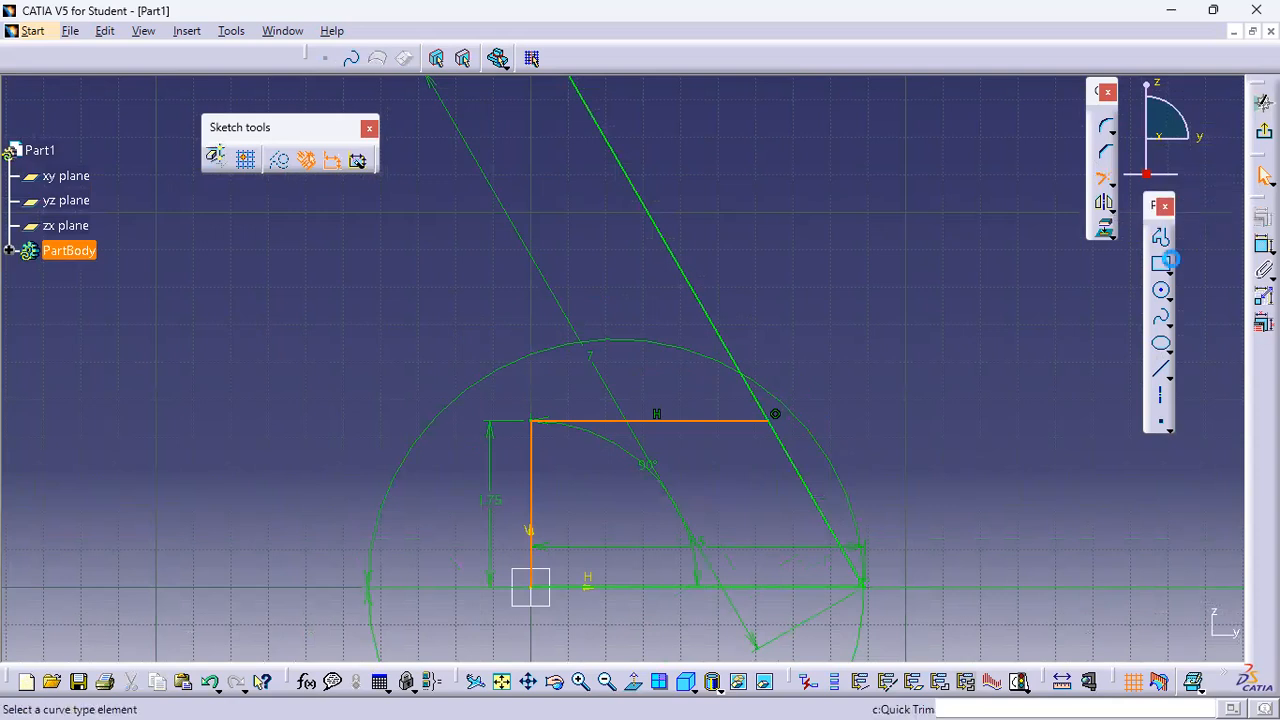
pyautogui.click(690, 268)
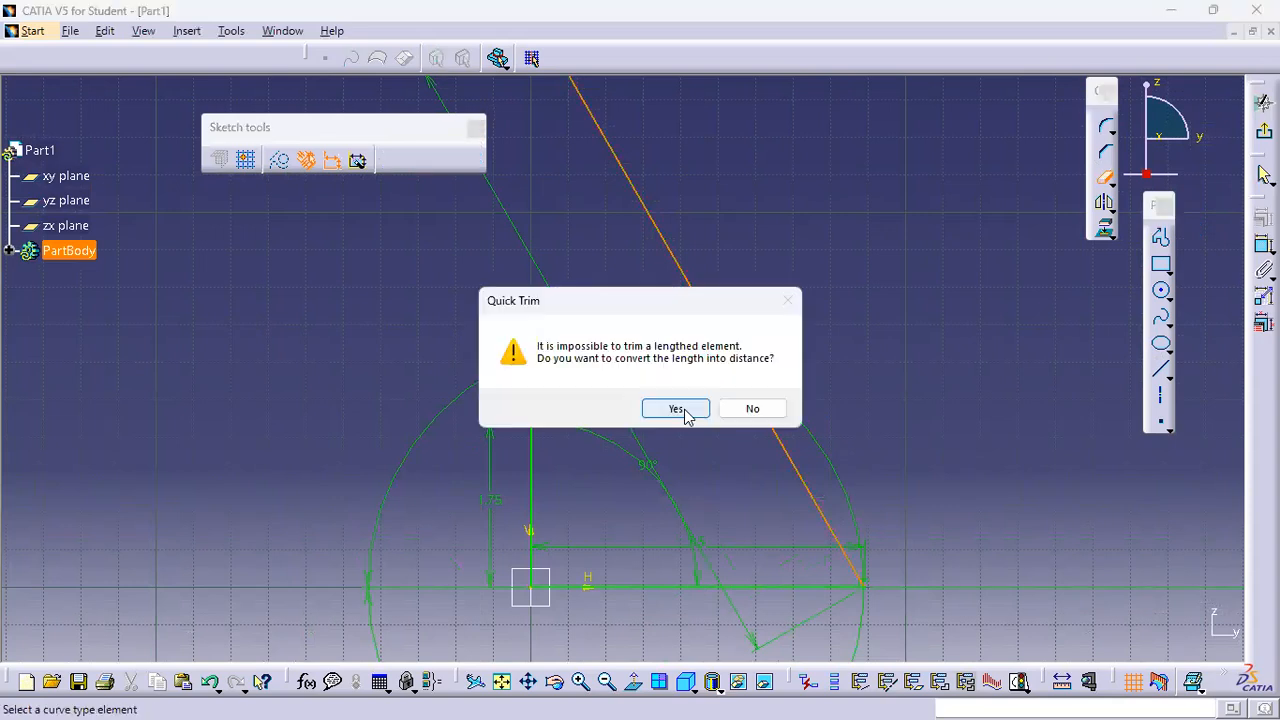
pyautogui.click(677, 409)
pyautogui.moveTo(816, 381)
pyautogui.mouseDown(button='middle')
pyautogui.moveTo(771, 277)
pyautogui.moveTo(791, 249)
pyautogui.mouseUp(button='middle')
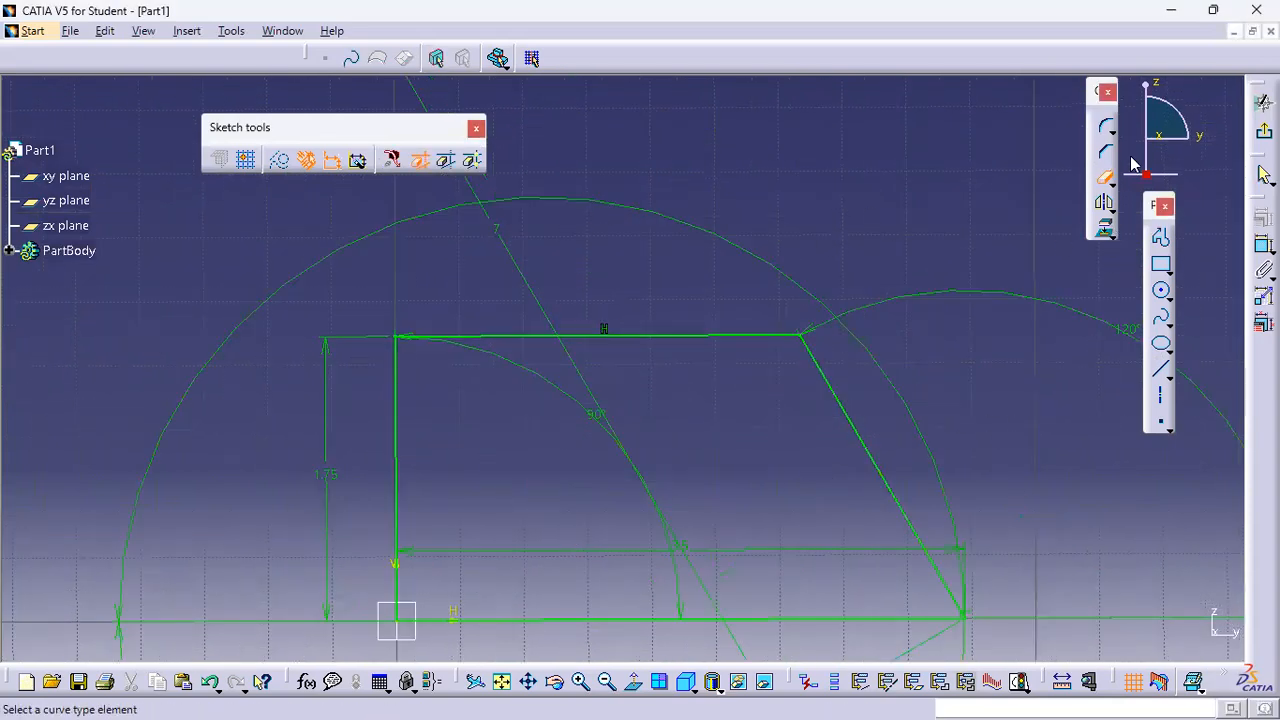
# Exit the sketcher back to the part
pyautogui.click(1106, 178)
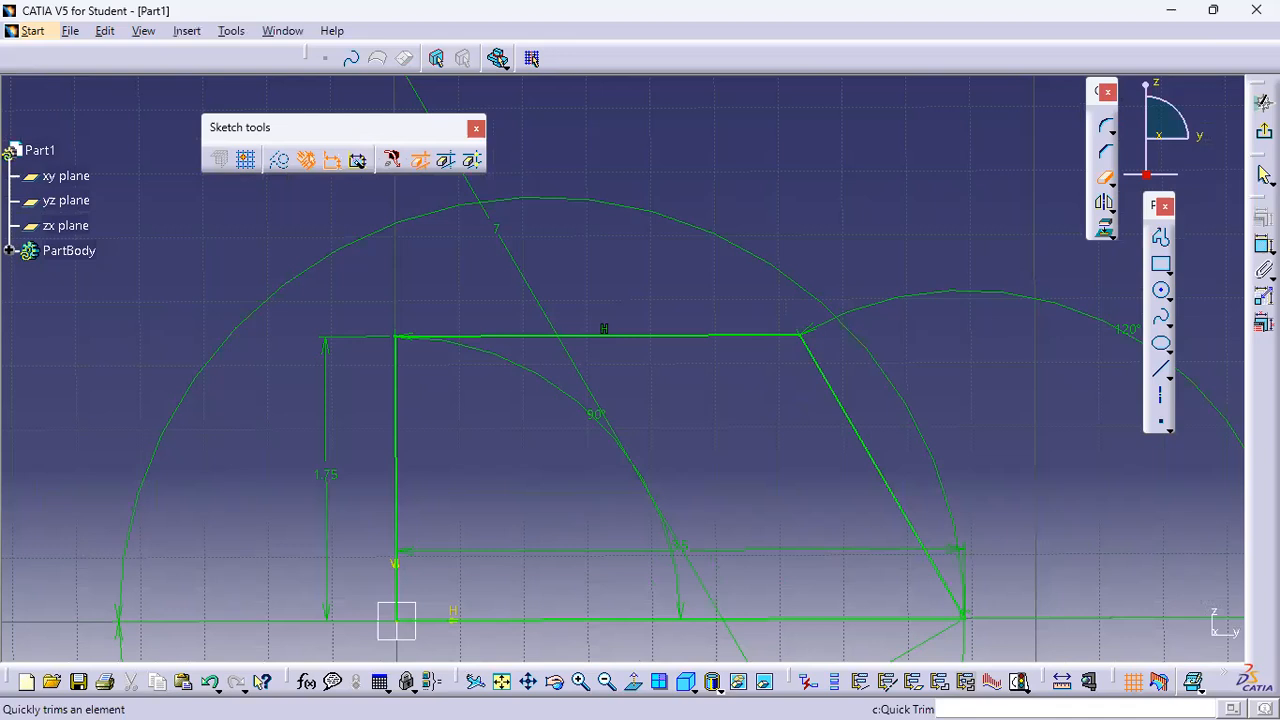
pyautogui.click(1264, 132)
pyautogui.moveTo(770, 272)
pyautogui.mouseDown(button='middle')
pyautogui.moveTo(723, 300)
pyautogui.moveTo(722, 288)
pyautogui.mouseUp(button='middle')
pyautogui.click(723, 300)
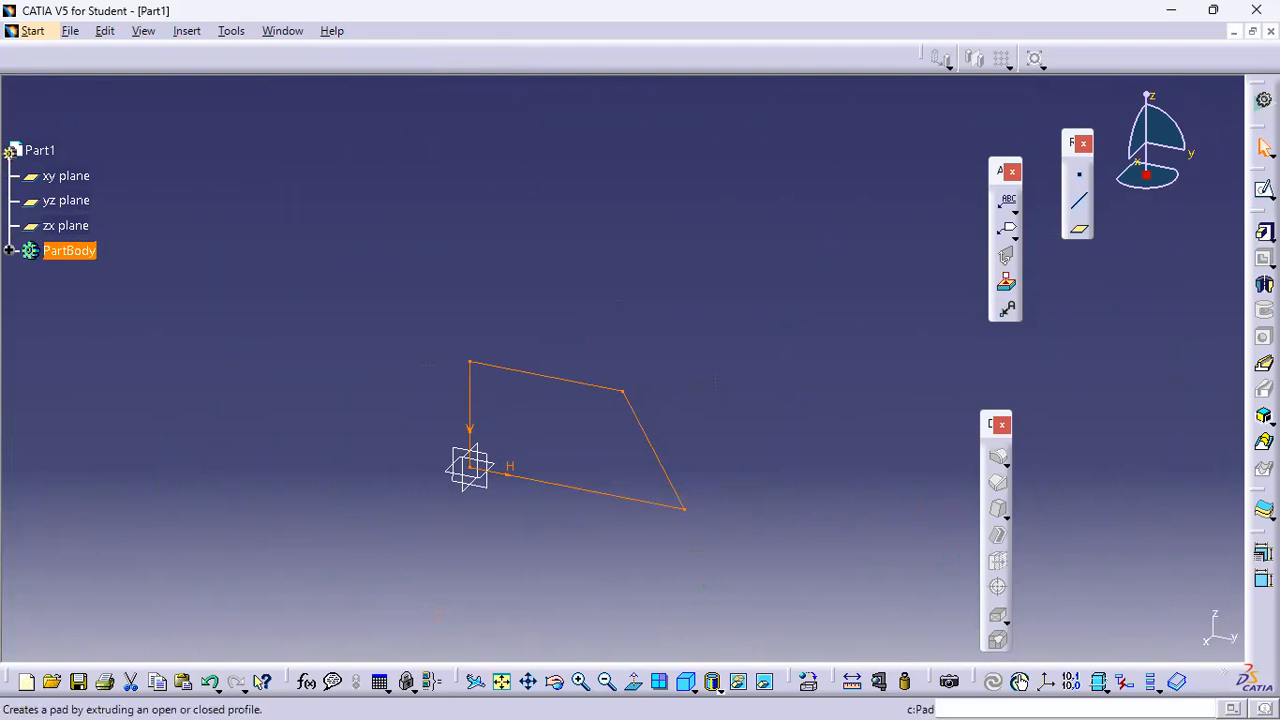
# Pad the sketch 2 in with the direction reversed
pyautogui.click(1265, 232)
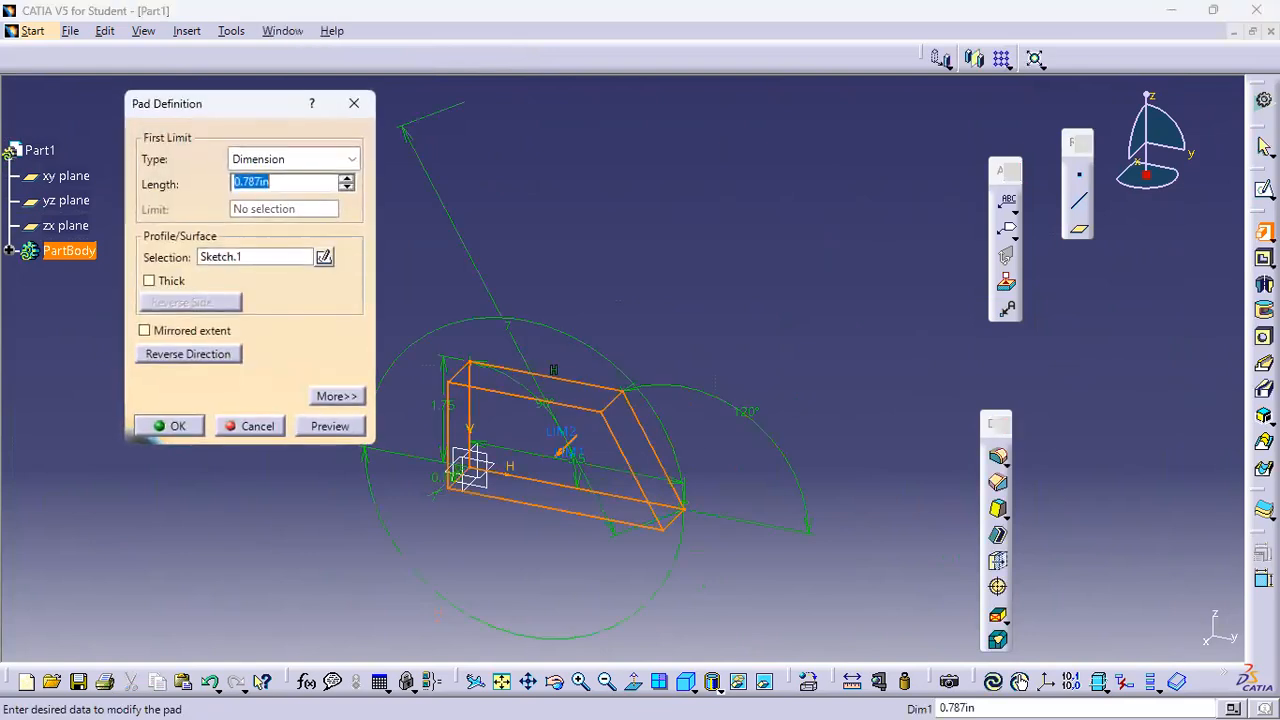
pyautogui.write('2')
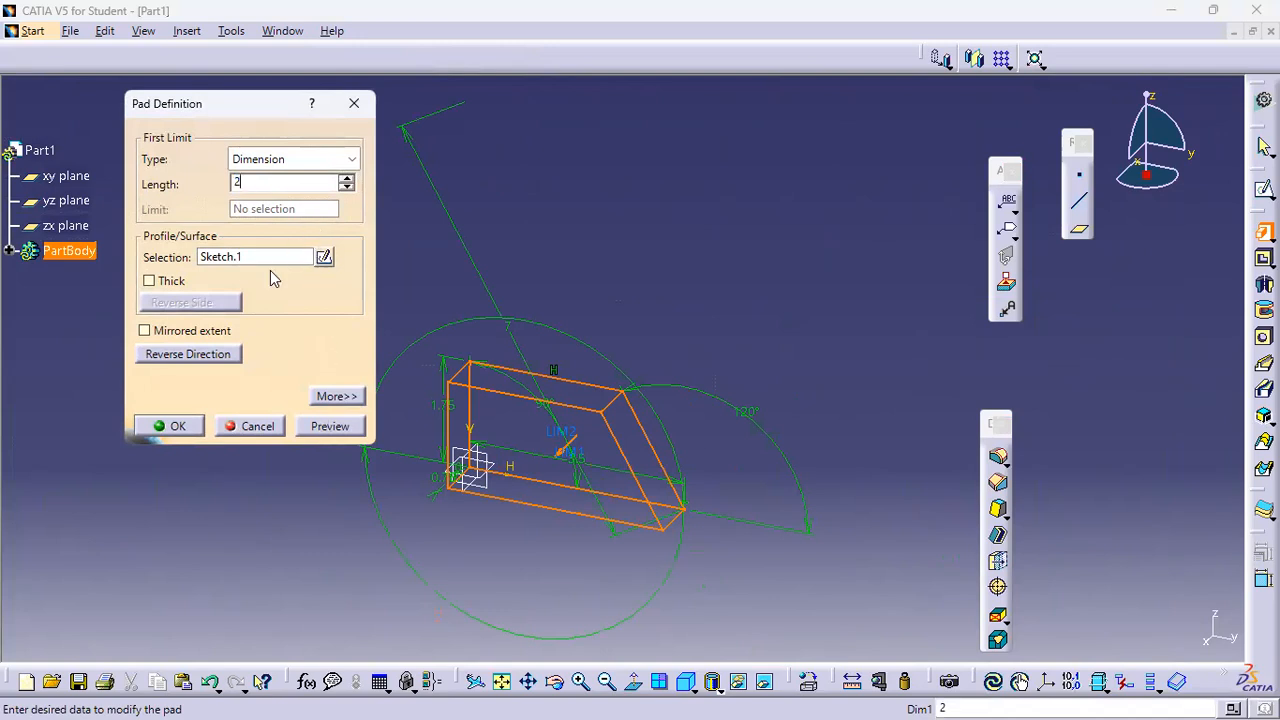
pyautogui.click(177, 356)
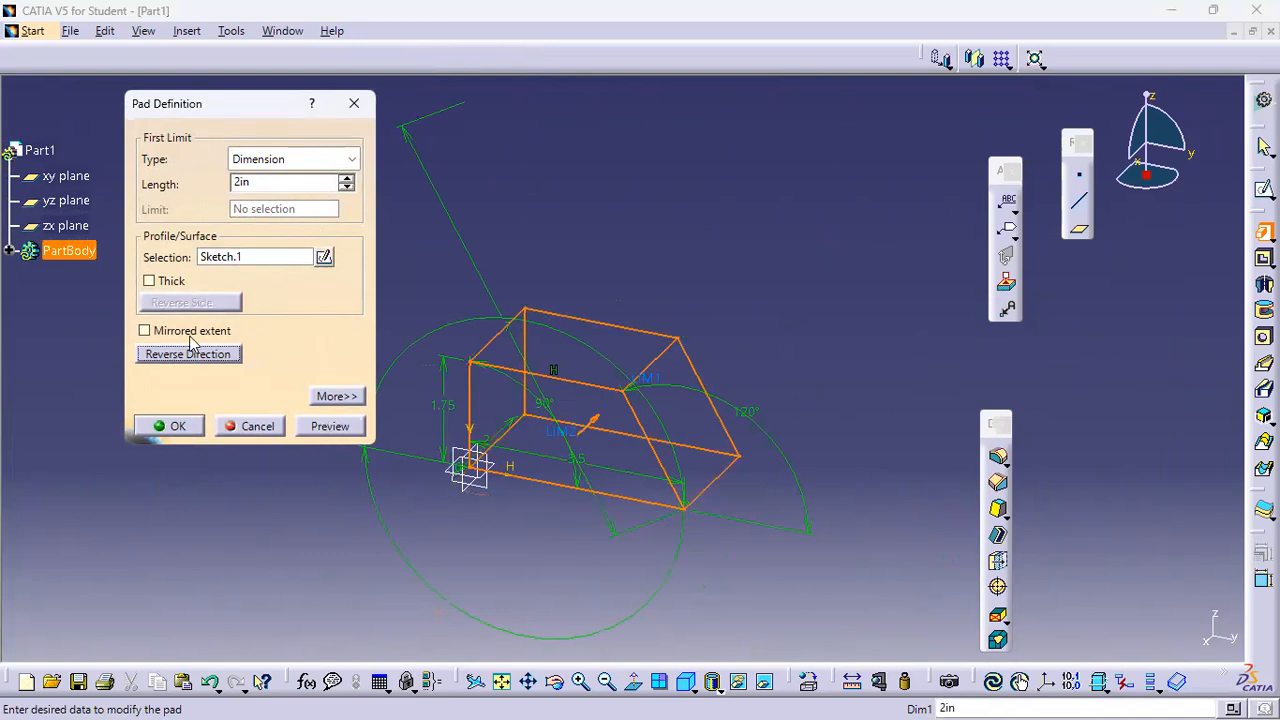
pyautogui.click(176, 428)
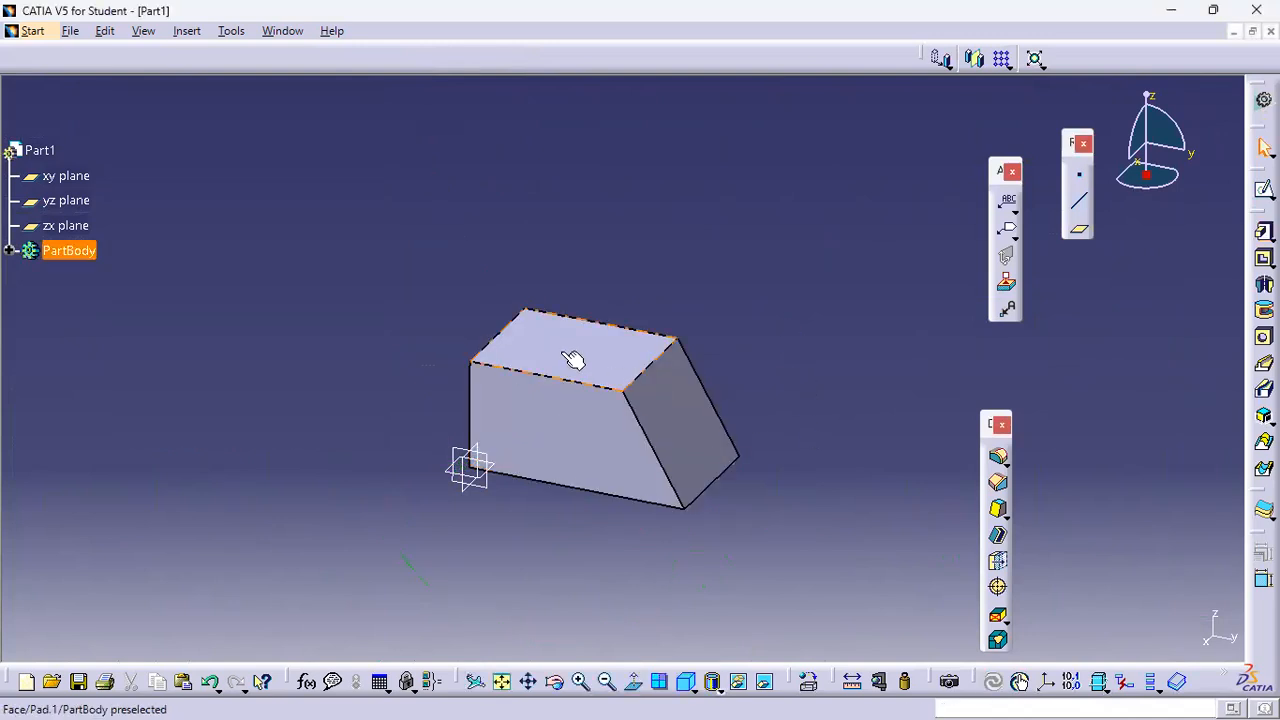
# Open a new sketch on the block's top face
pyautogui.moveTo(812, 430); pyautogui.dragTo(814, 393, button='middle')
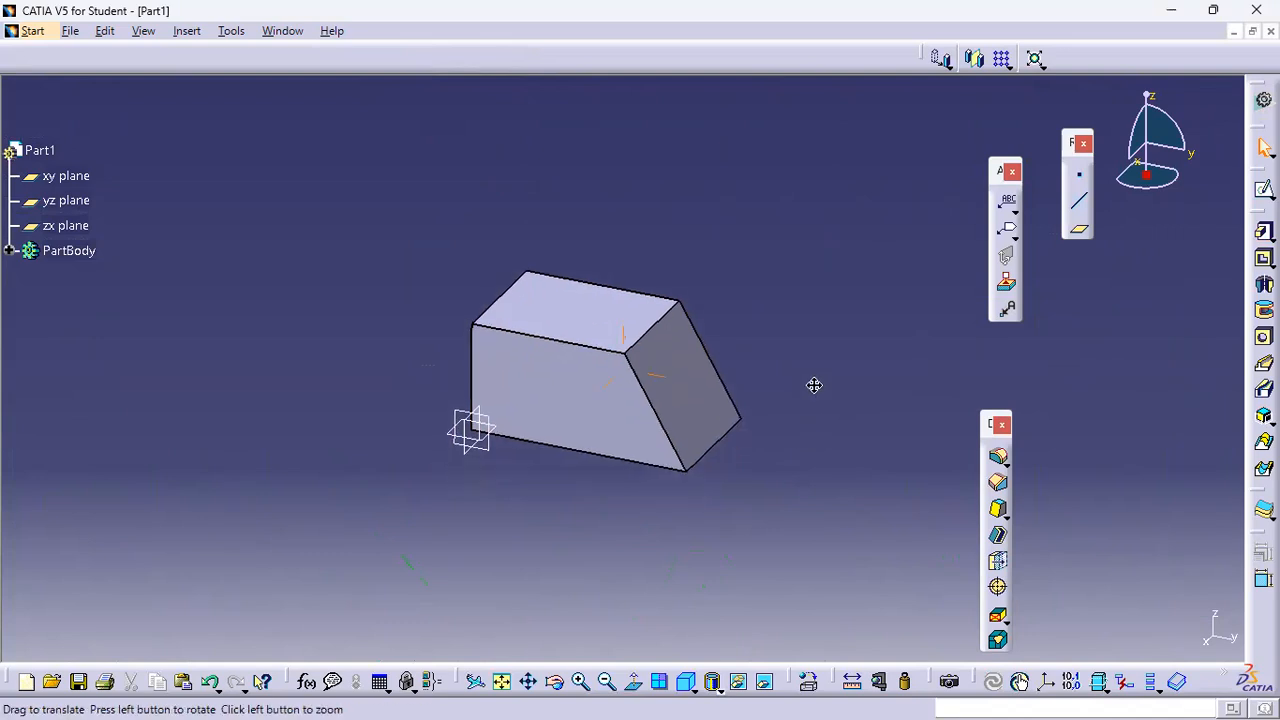
pyautogui.click(578, 326)
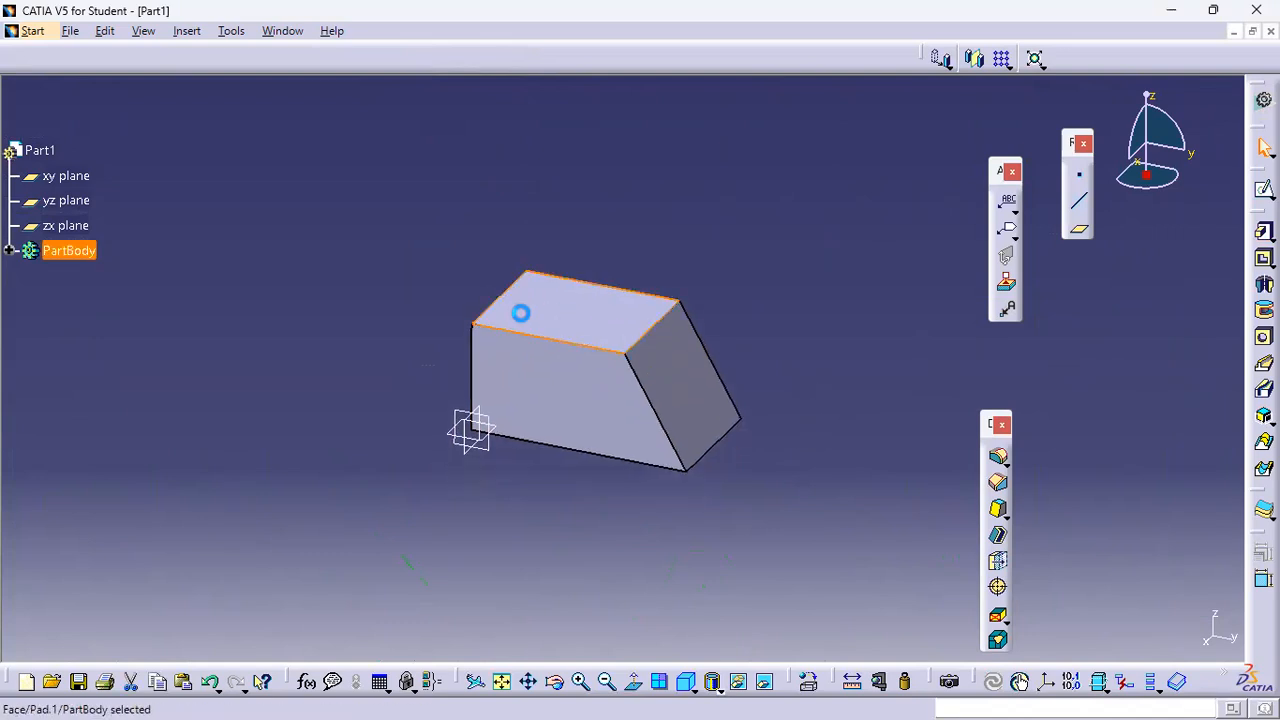
pyautogui.click(1264, 189)
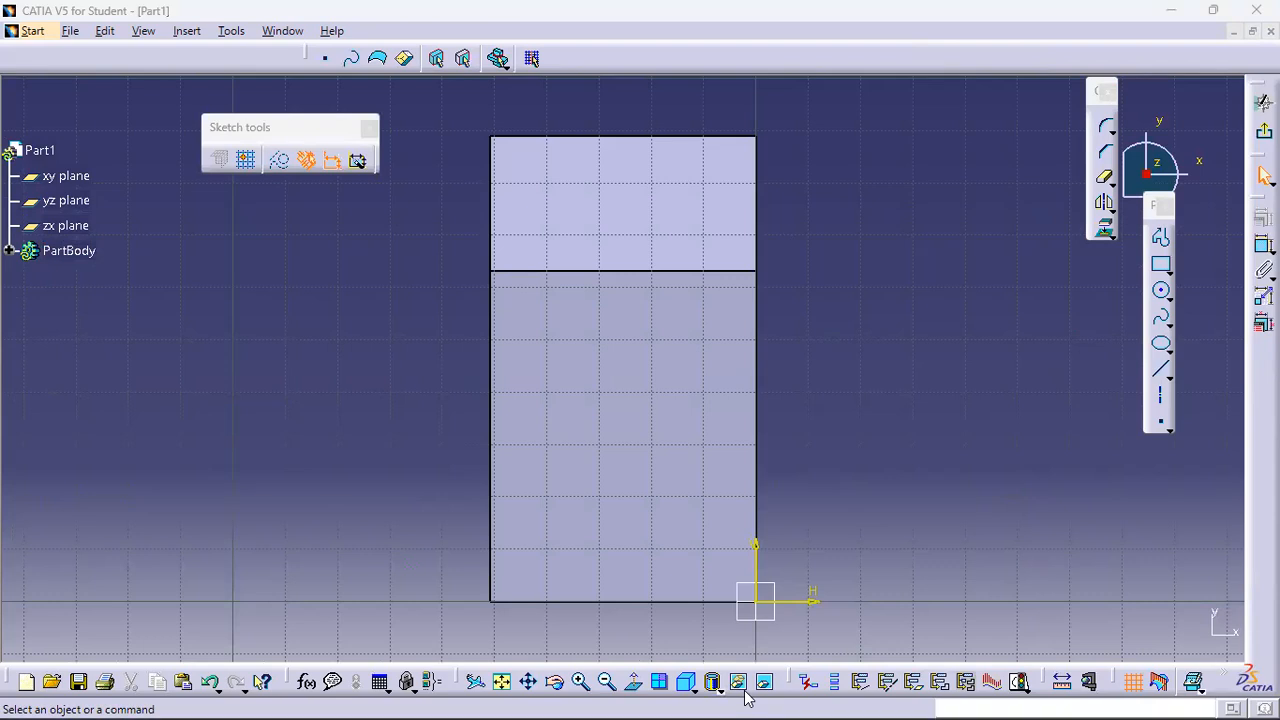
# Draw a rectangle about 1.3 in wide and 4.1 in tall spanning across the top face
pyautogui.click(1160, 266)
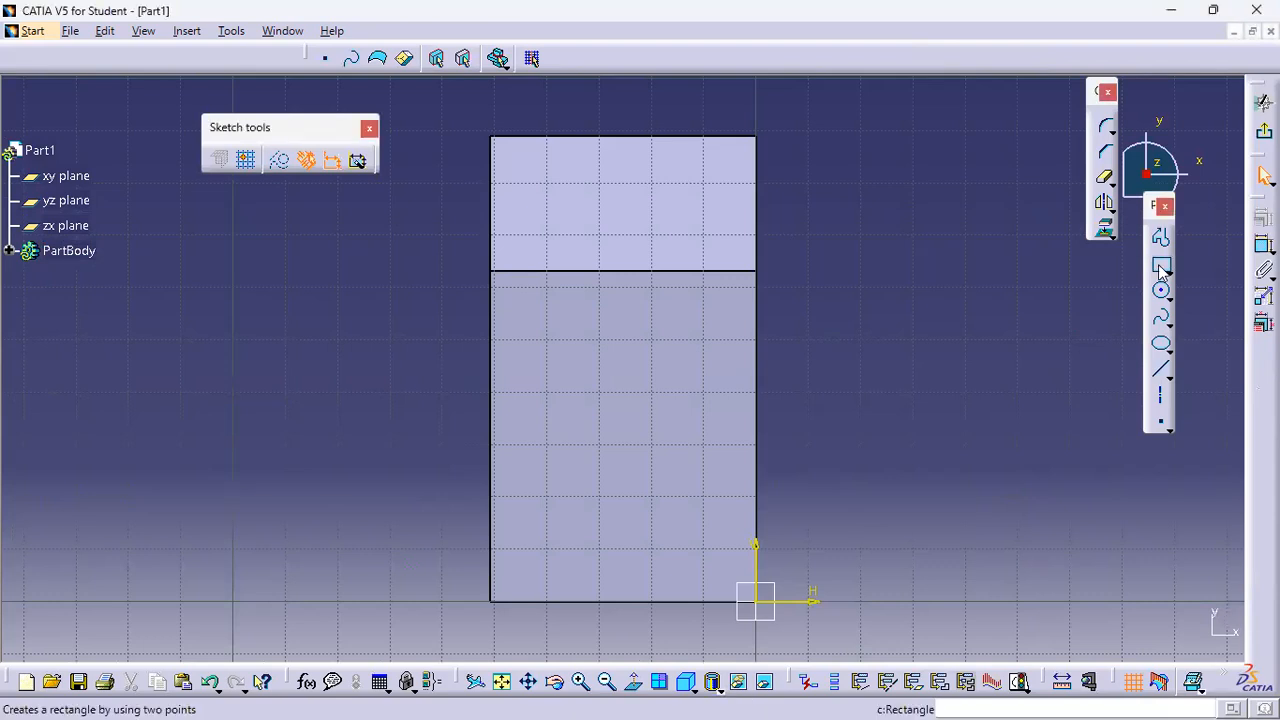
pyautogui.click(712, 630)
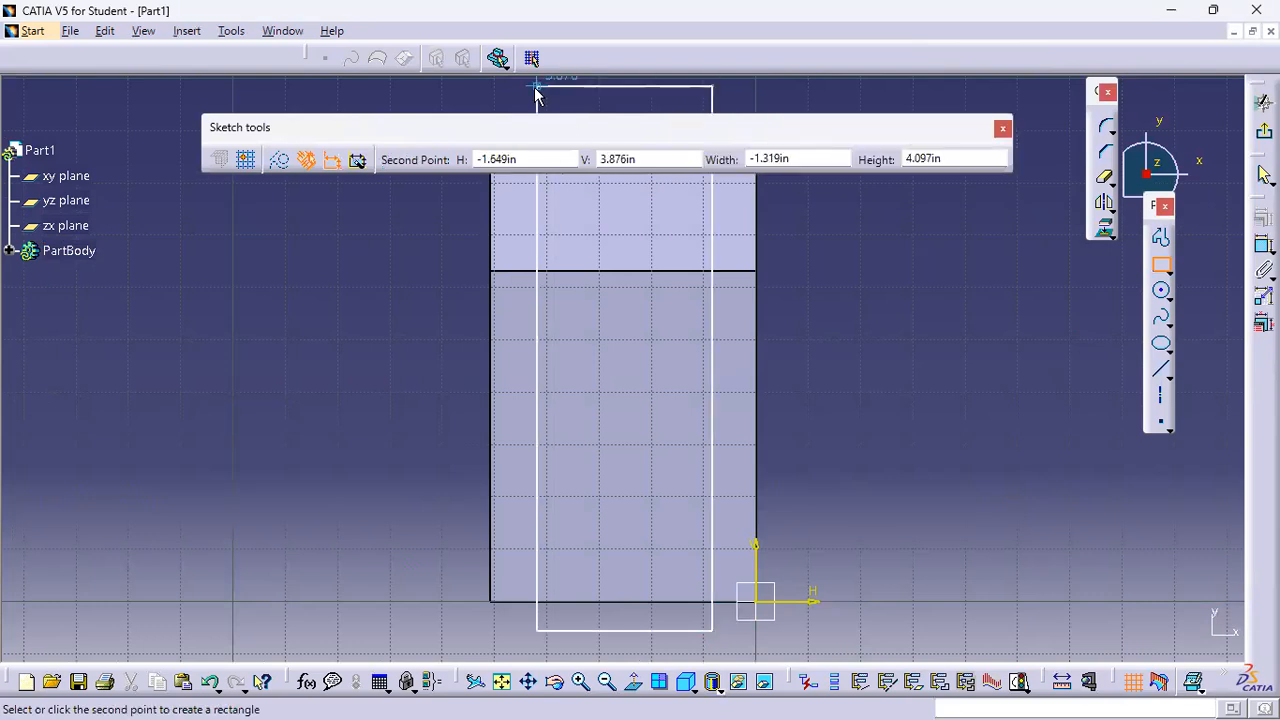
pyautogui.click(537, 86)
# Dimension the rectangle's right side 0.5 in from the block's right edge
pyautogui.click(1264, 245)
pyautogui.click(757, 405)
pyautogui.click(713, 428)
pyautogui.click(850, 433)
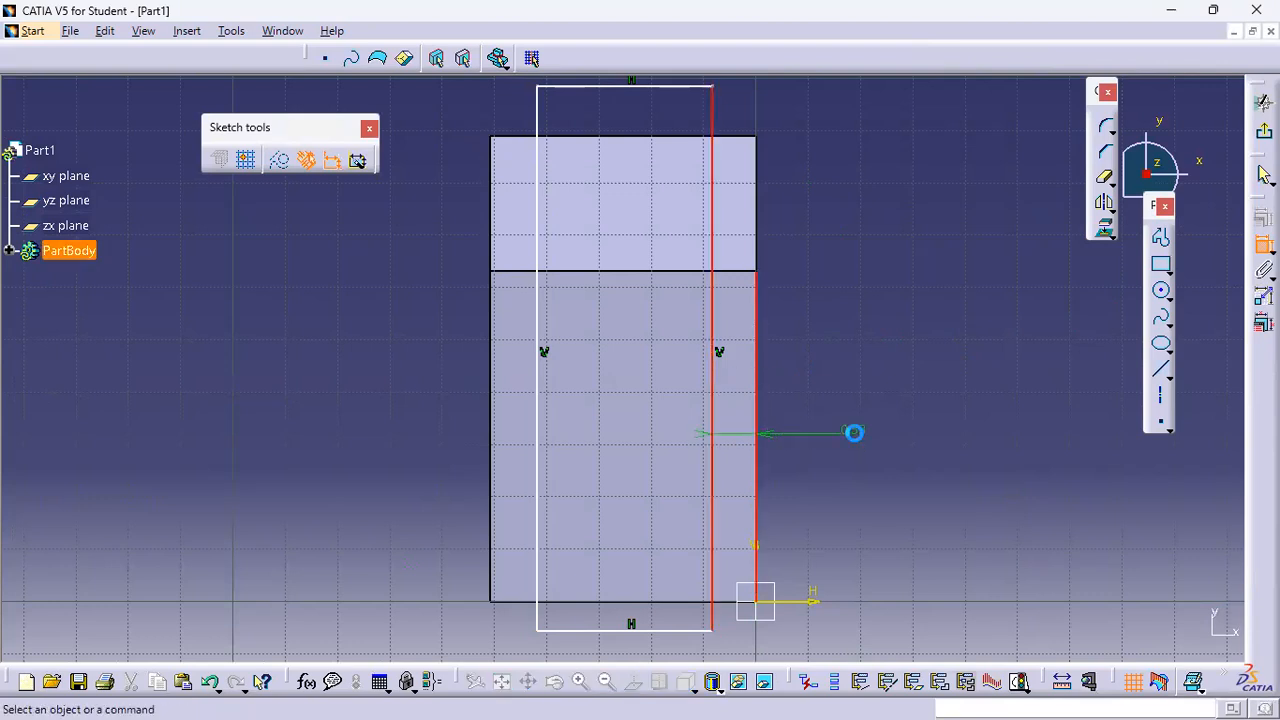
pyautogui.doubleClick(865, 432)
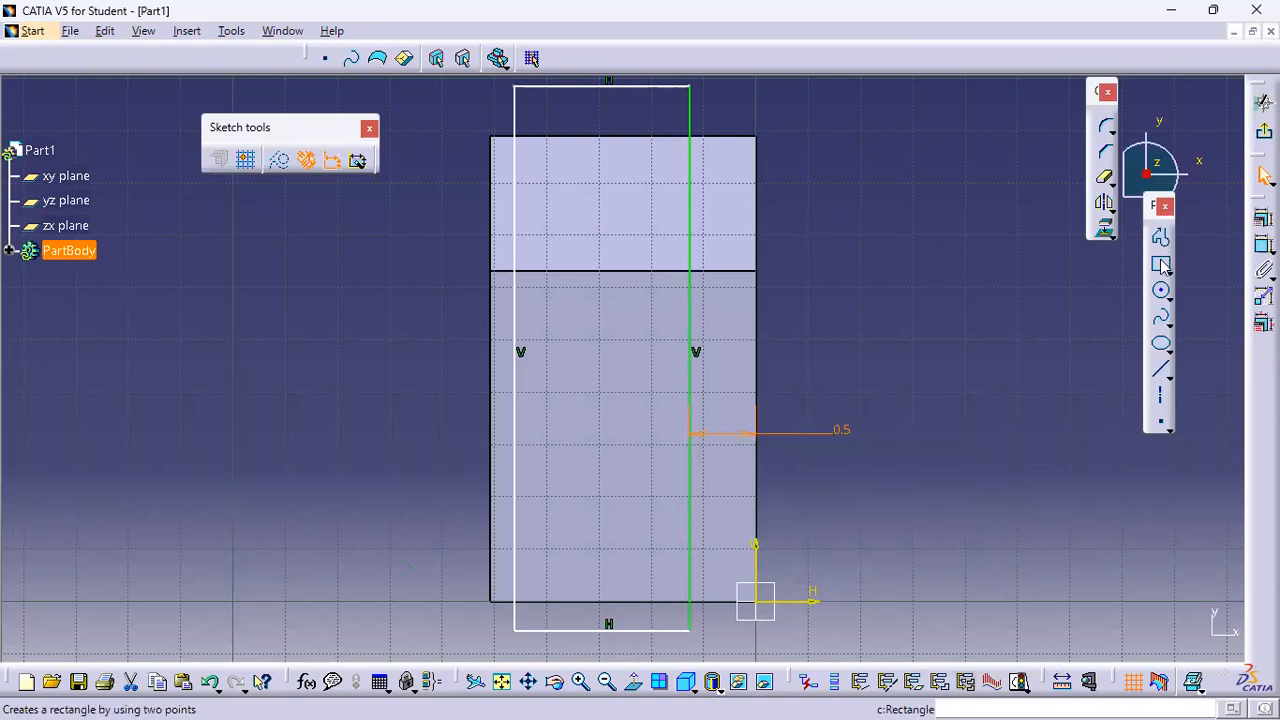
# Dimension the rectangle's left side 0.5 in from the block's left edge
pyautogui.click(1265, 246)
pyautogui.click(517, 378)
pyautogui.click(490, 388)
pyautogui.click(432, 417)
pyautogui.click(444, 420)
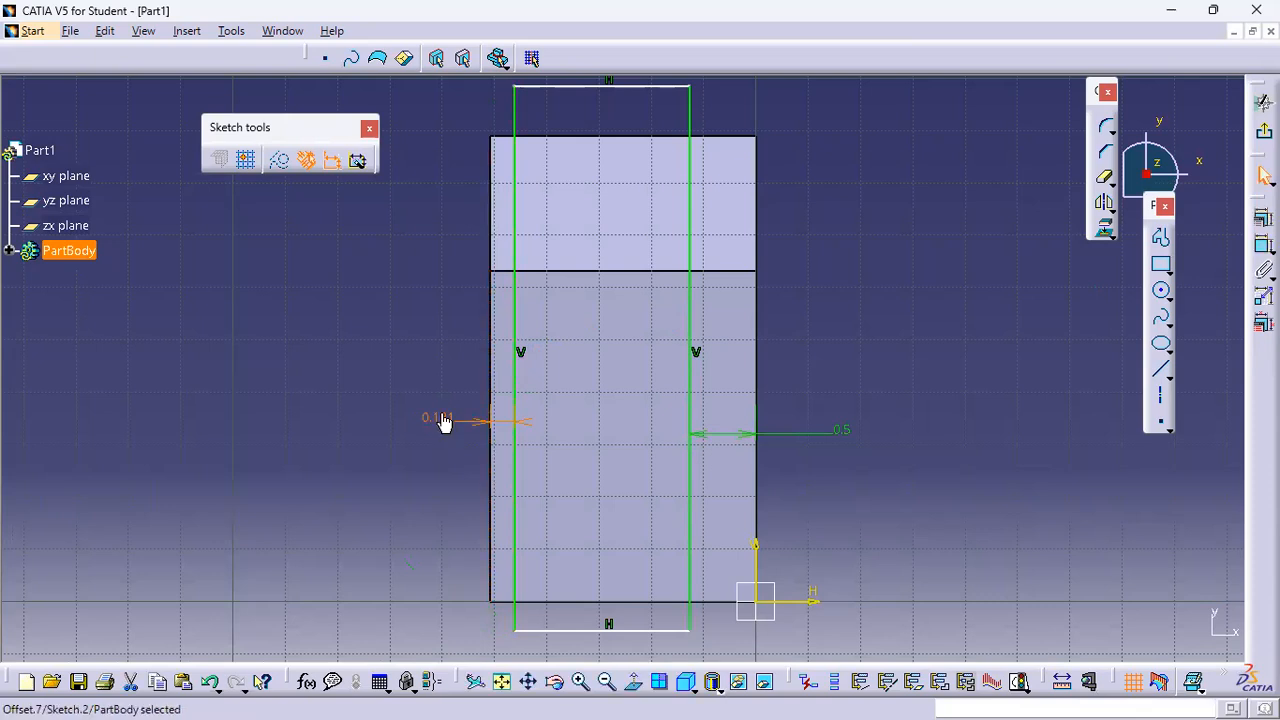
pyautogui.write('0.5')
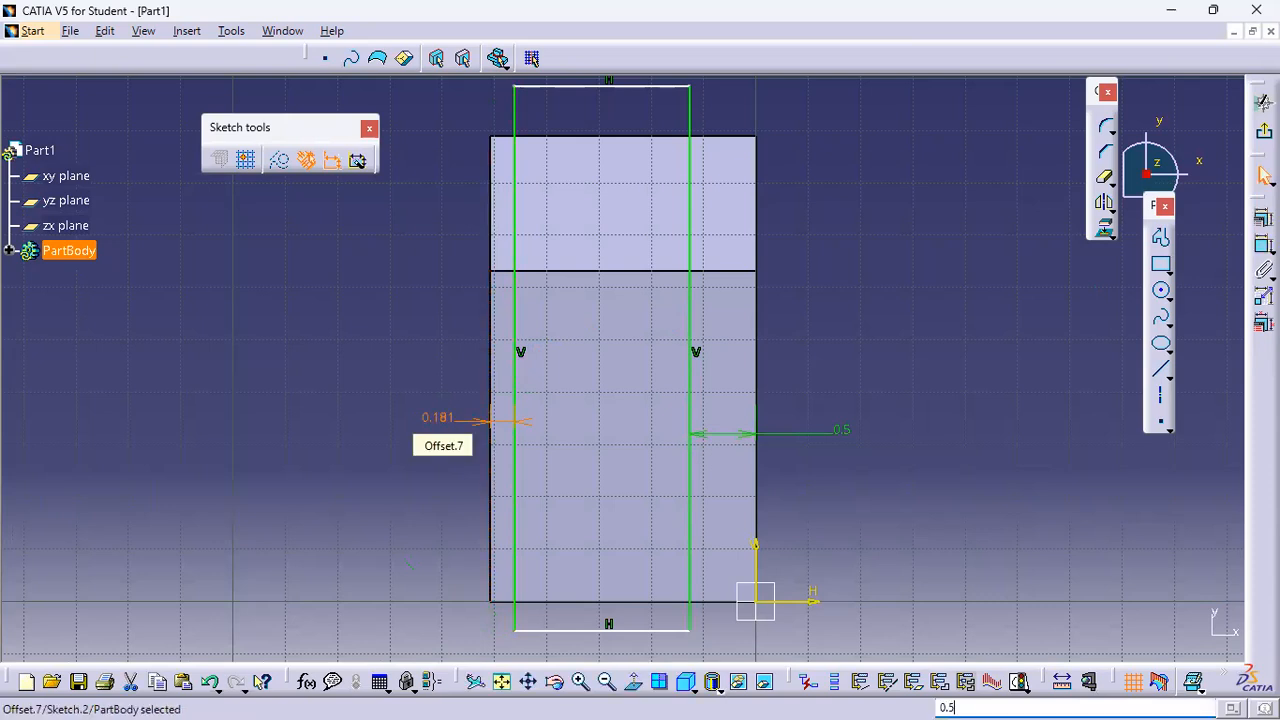
pyautogui.doubleClick(437, 420)
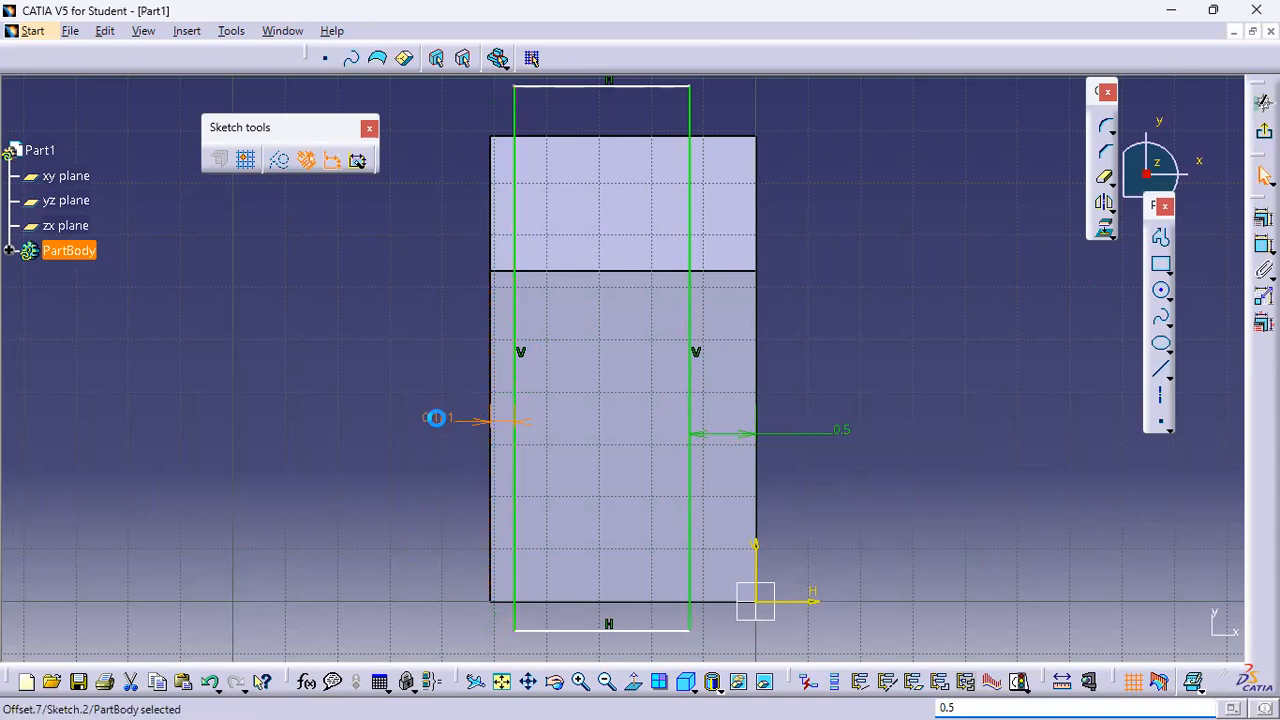
pyautogui.write('.5')
pyautogui.press('Return')
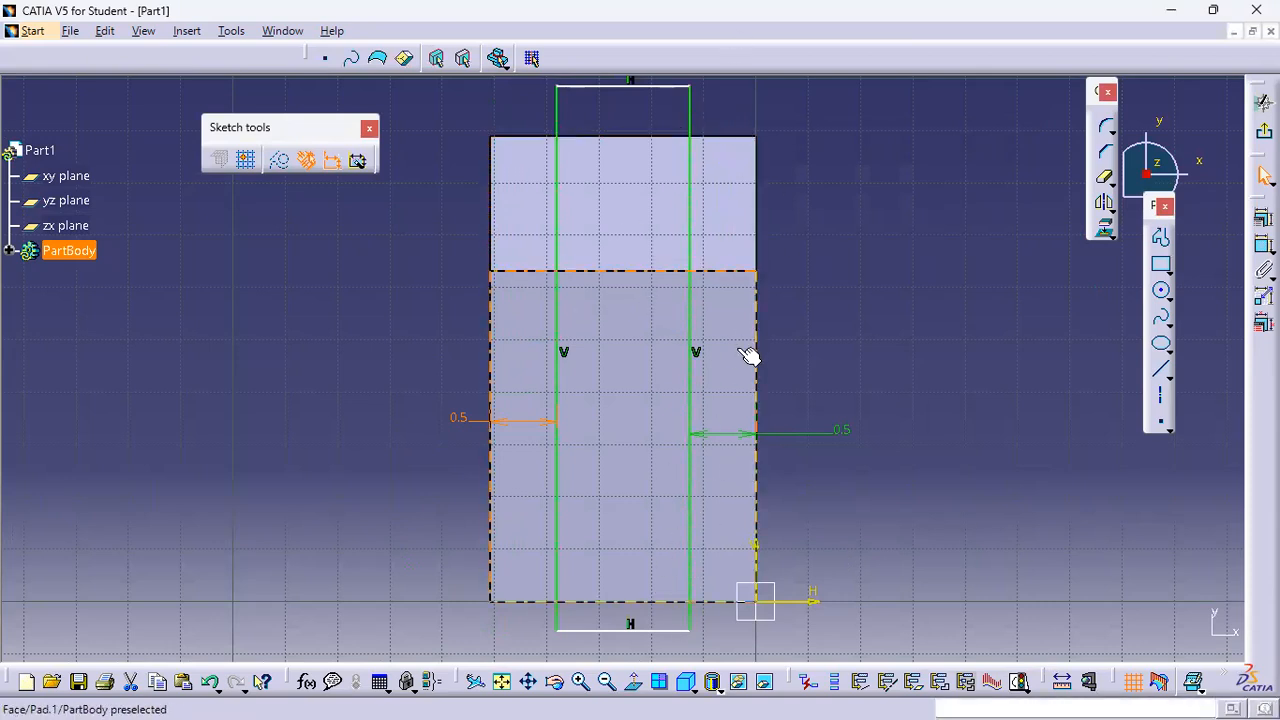
pyautogui.click(1264, 245)
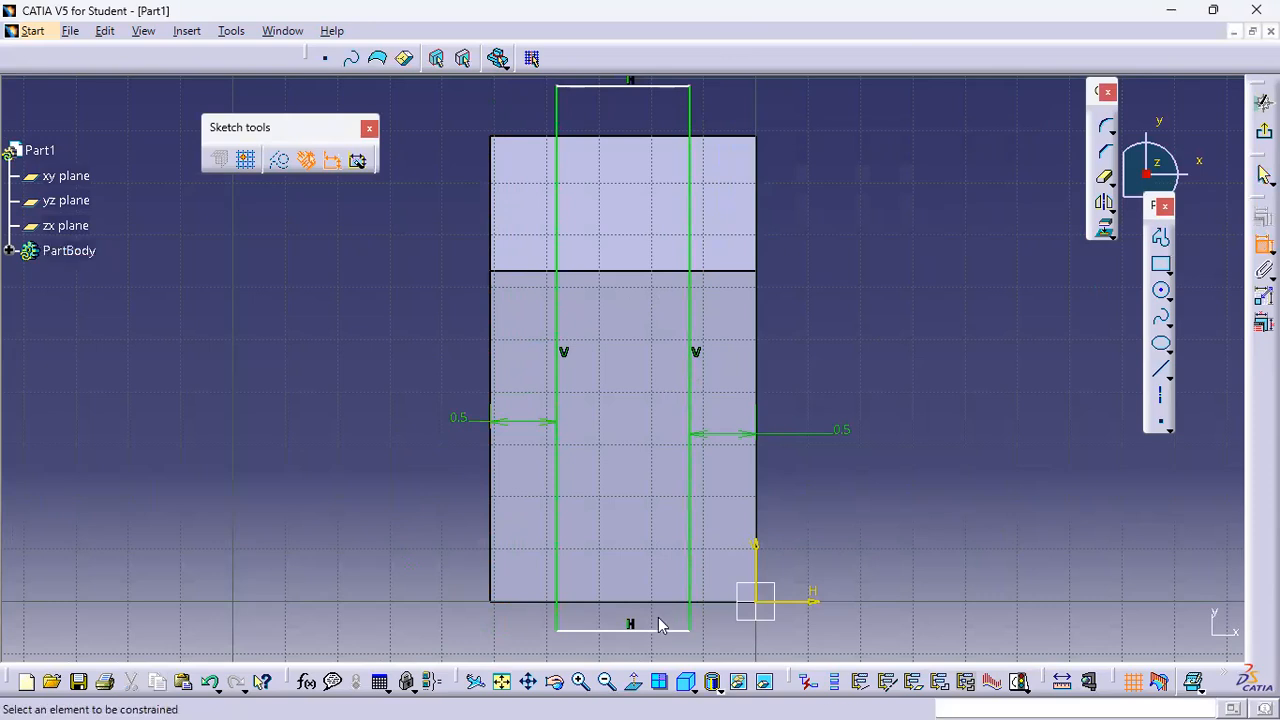
pyautogui.click(602, 631)
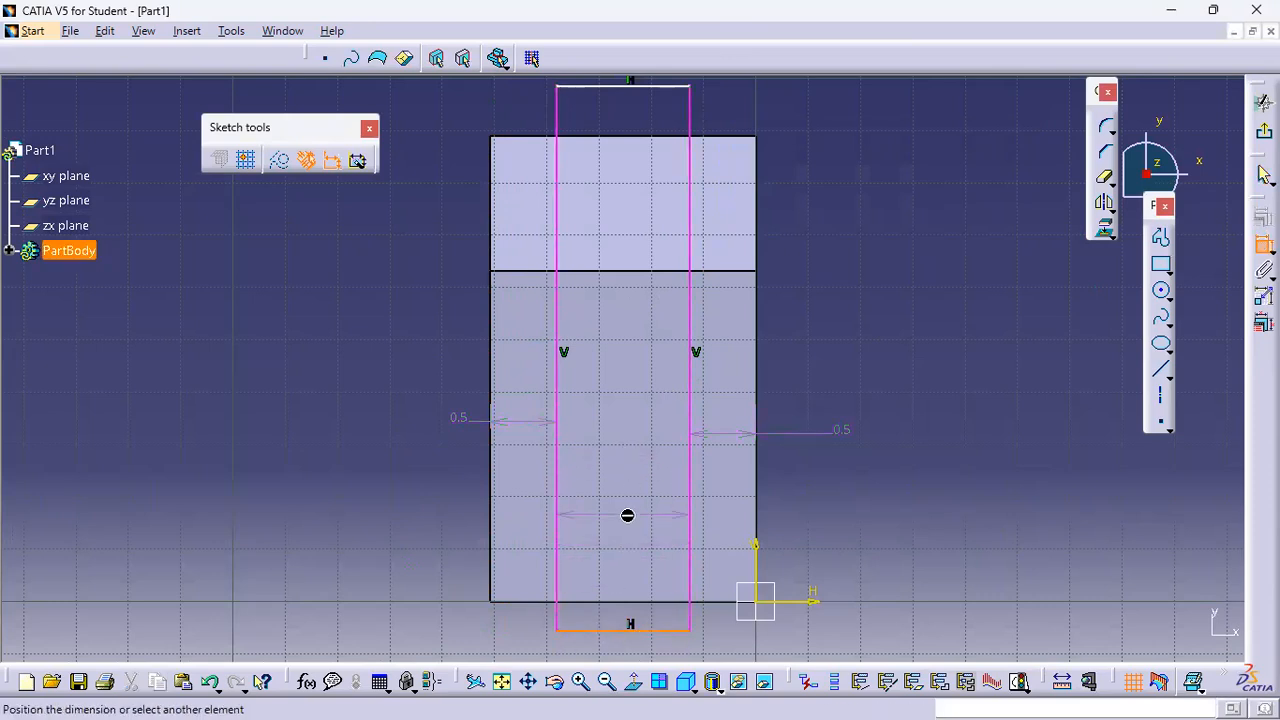
pyautogui.click(625, 519)
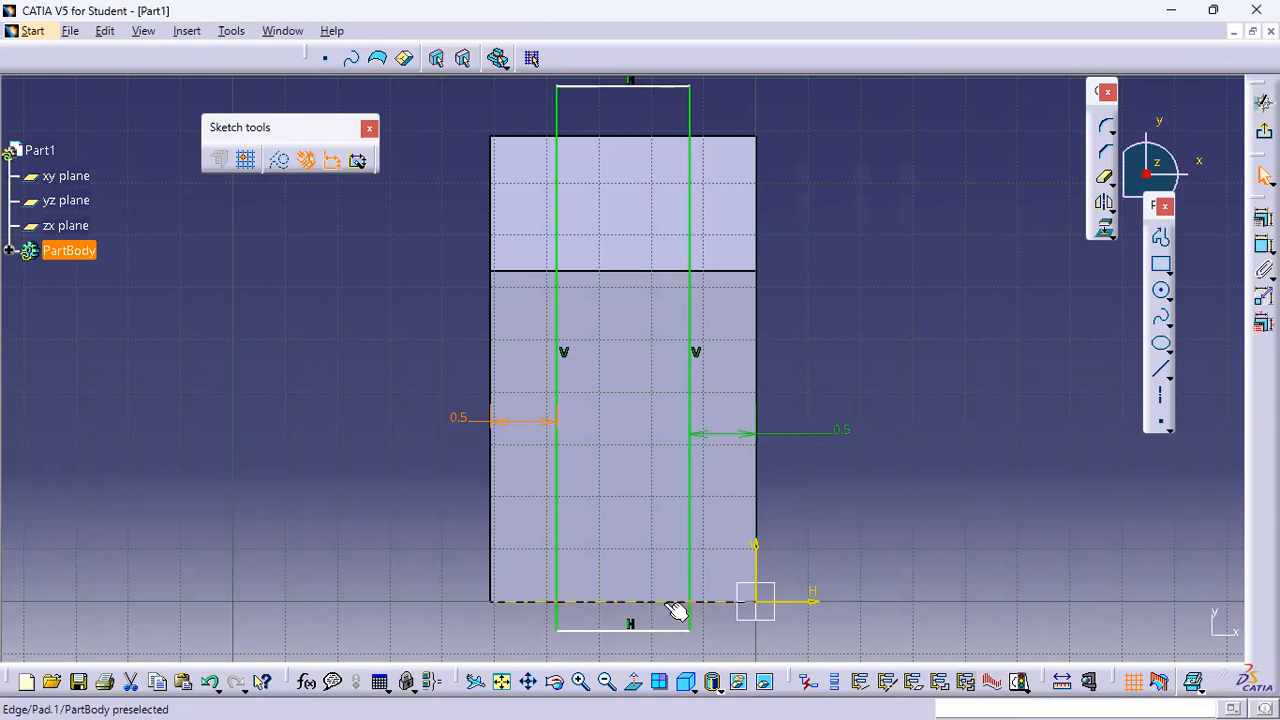
pyautogui.click(660, 632)
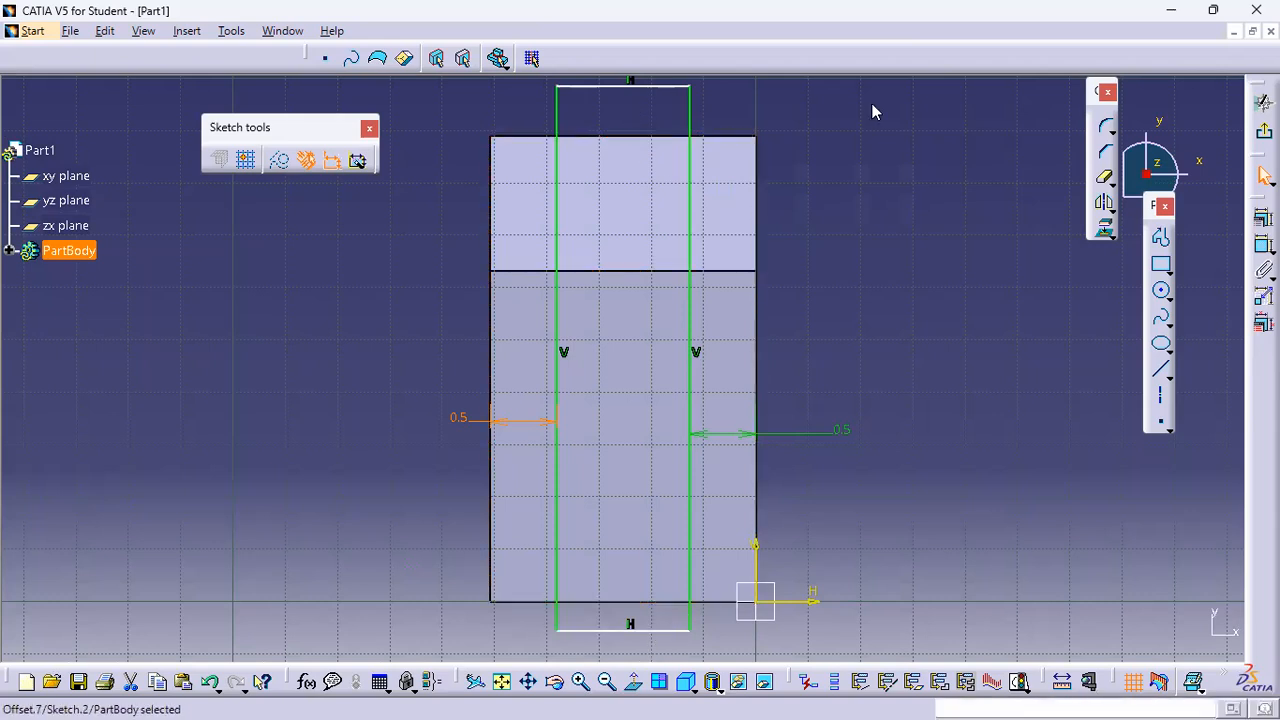
# Exit the sketcher and pocket the rectangle sketch 1.25 in deep into the block
pyautogui.click(1263, 176)
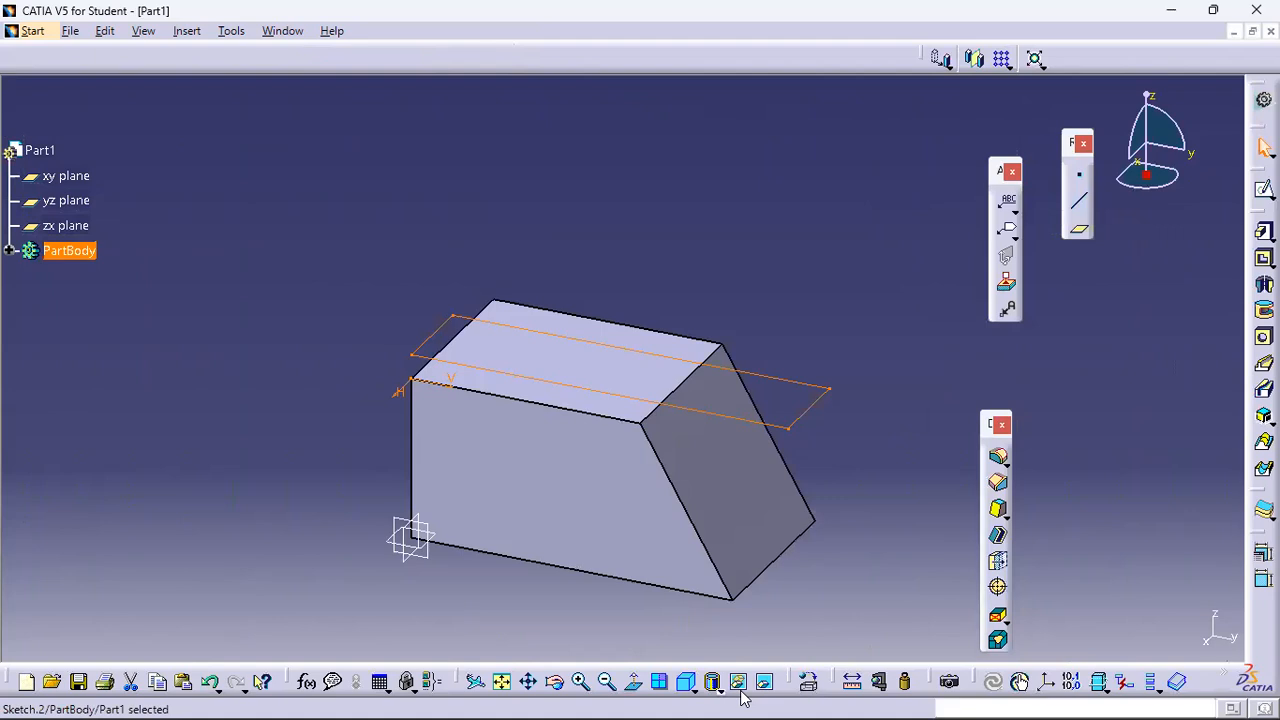
pyautogui.click(1263, 258)
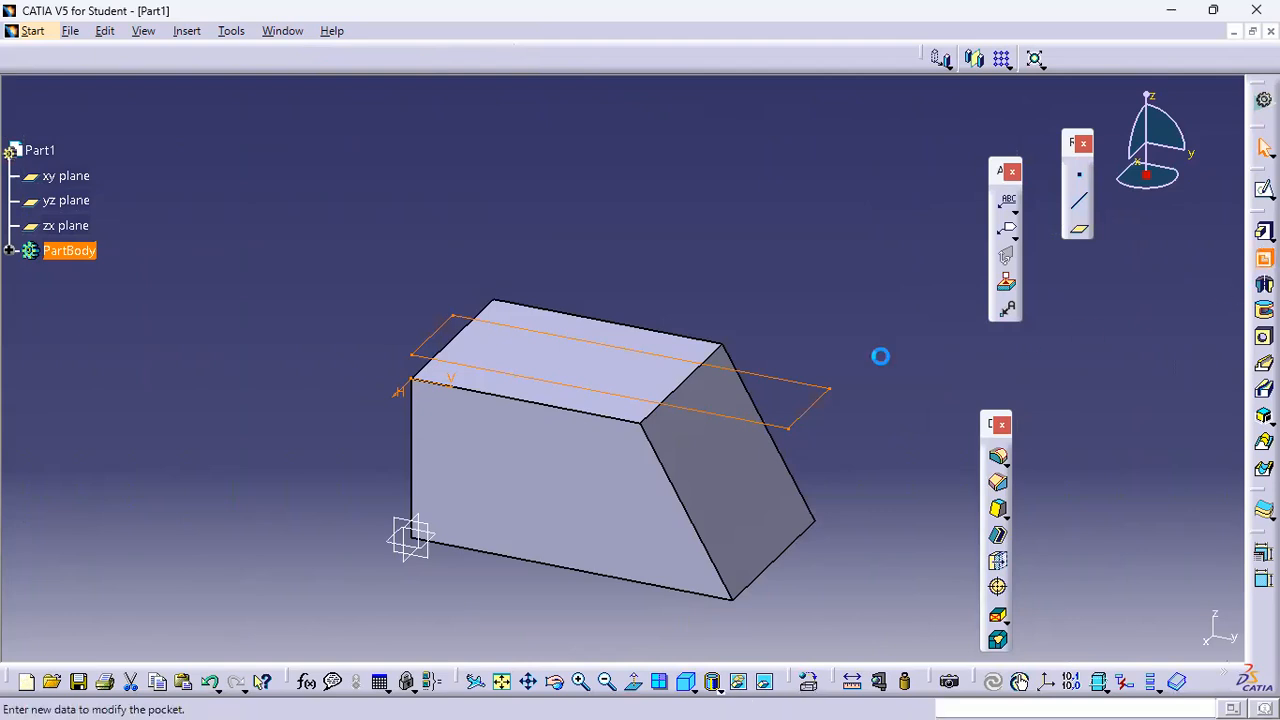
pyautogui.write('1.25')
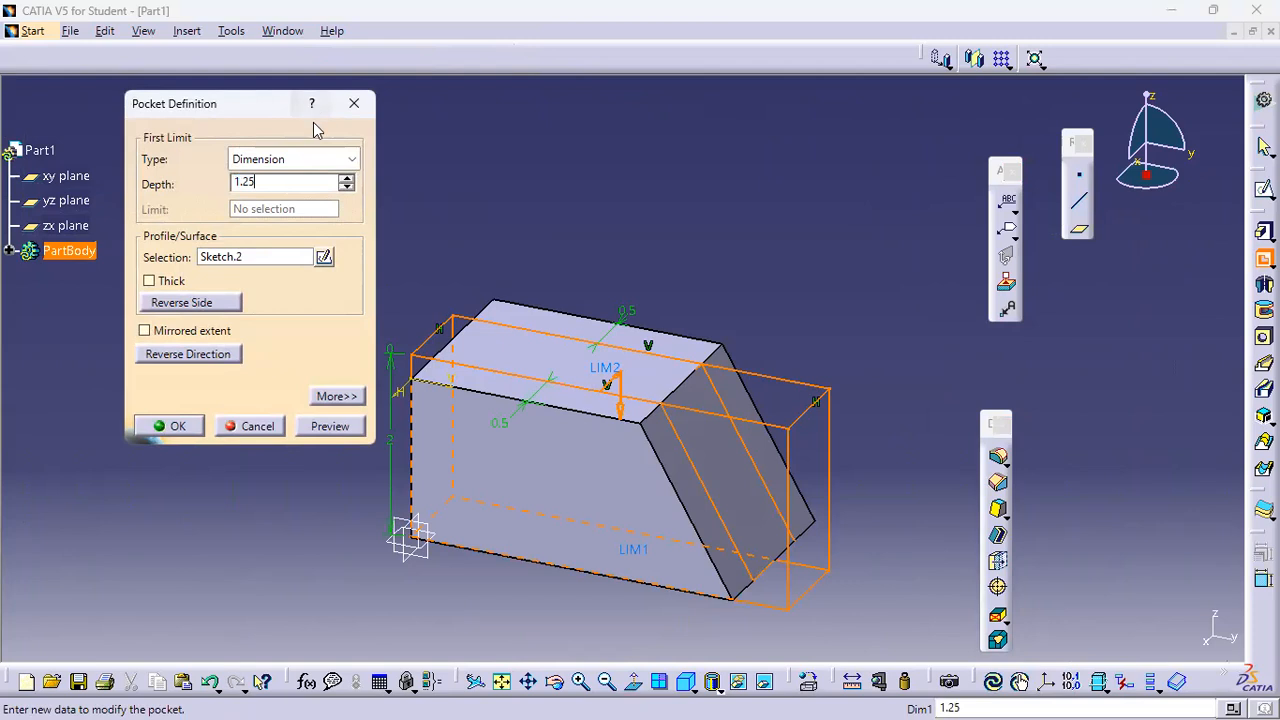
pyautogui.click(330, 426)
pyautogui.click(168, 426)
pyautogui.moveTo(737, 286); pyautogui.dragTo(636, 254, button='middle')
pyautogui.moveTo(726, 468); pyautogui.dragTo(723, 407, button='middle')
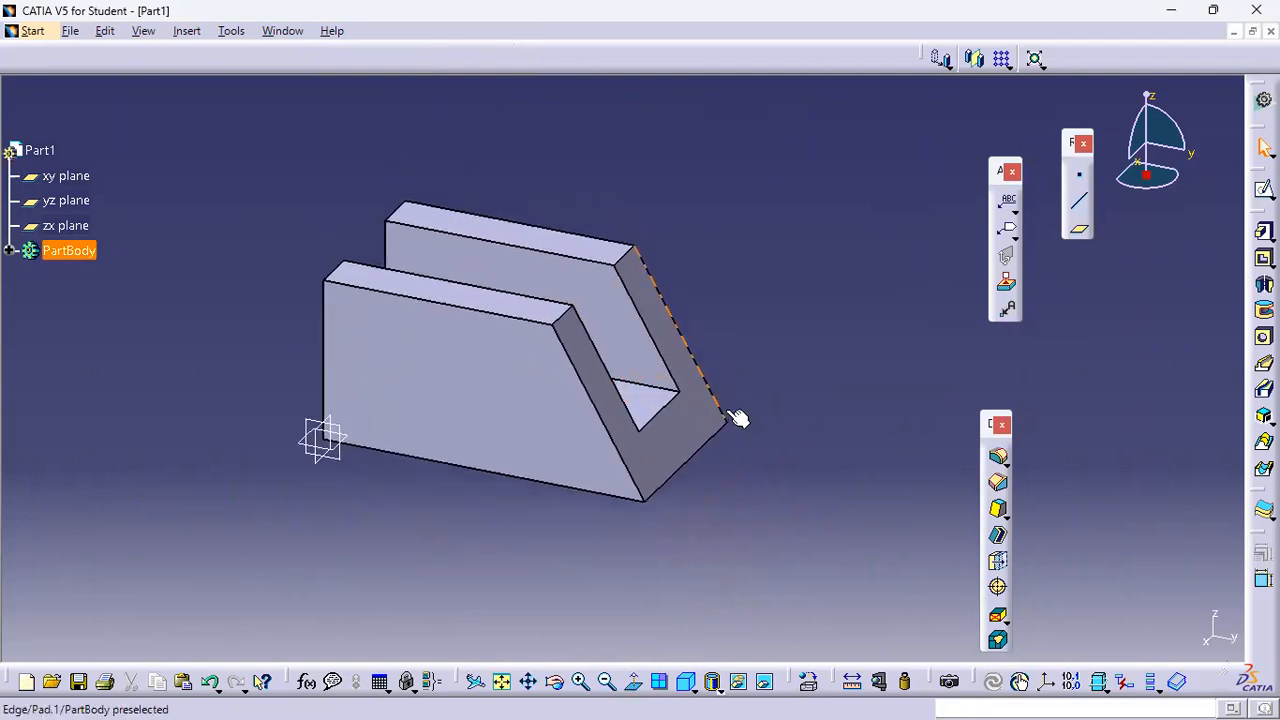
pyautogui.click(997, 482)
pyautogui.press('Escape')
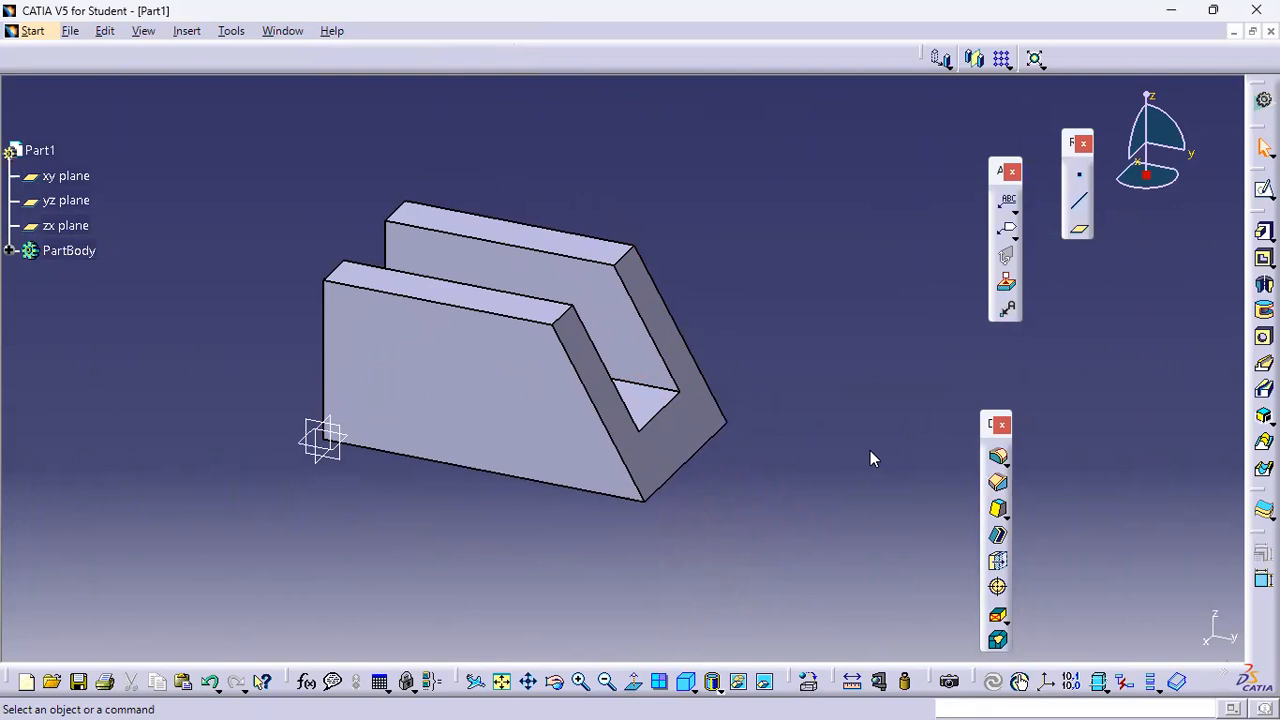
# Create a new Drawing document with the ISO standard, A3 ISO sheet style and landscape orientation
pyautogui.hotkey('ctrl', 'z')
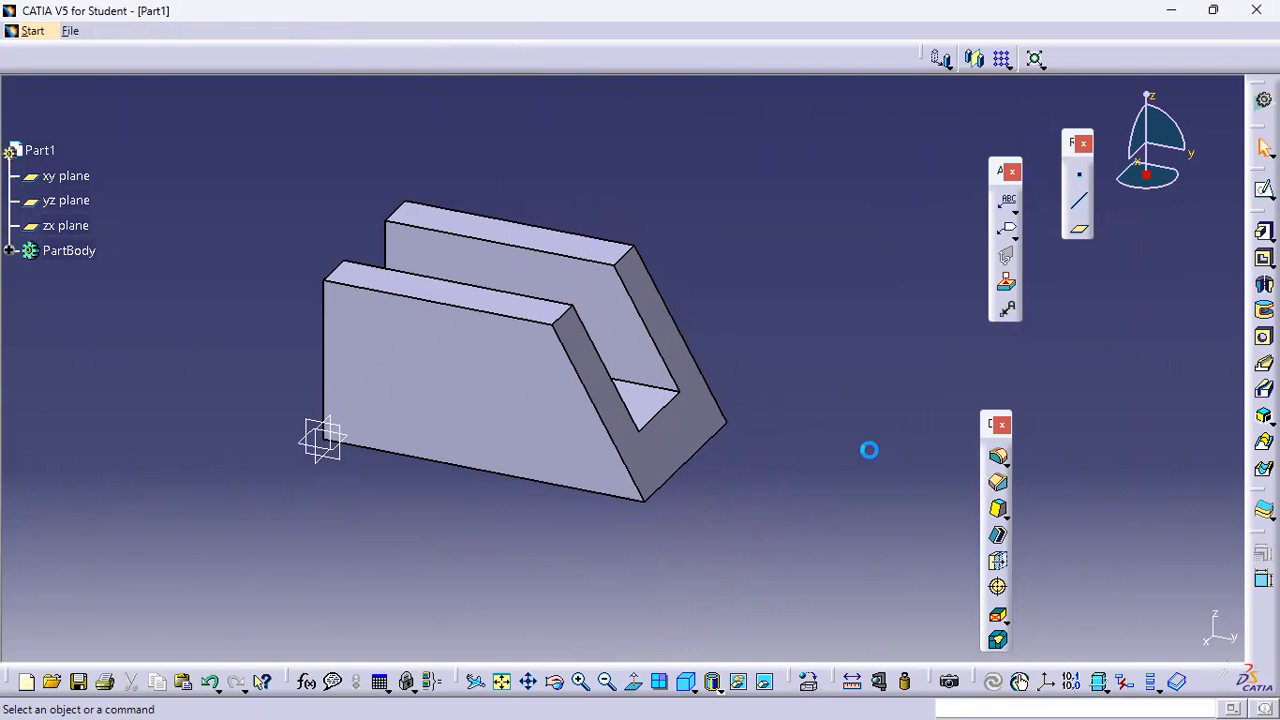
pyautogui.write('dAnalysis')
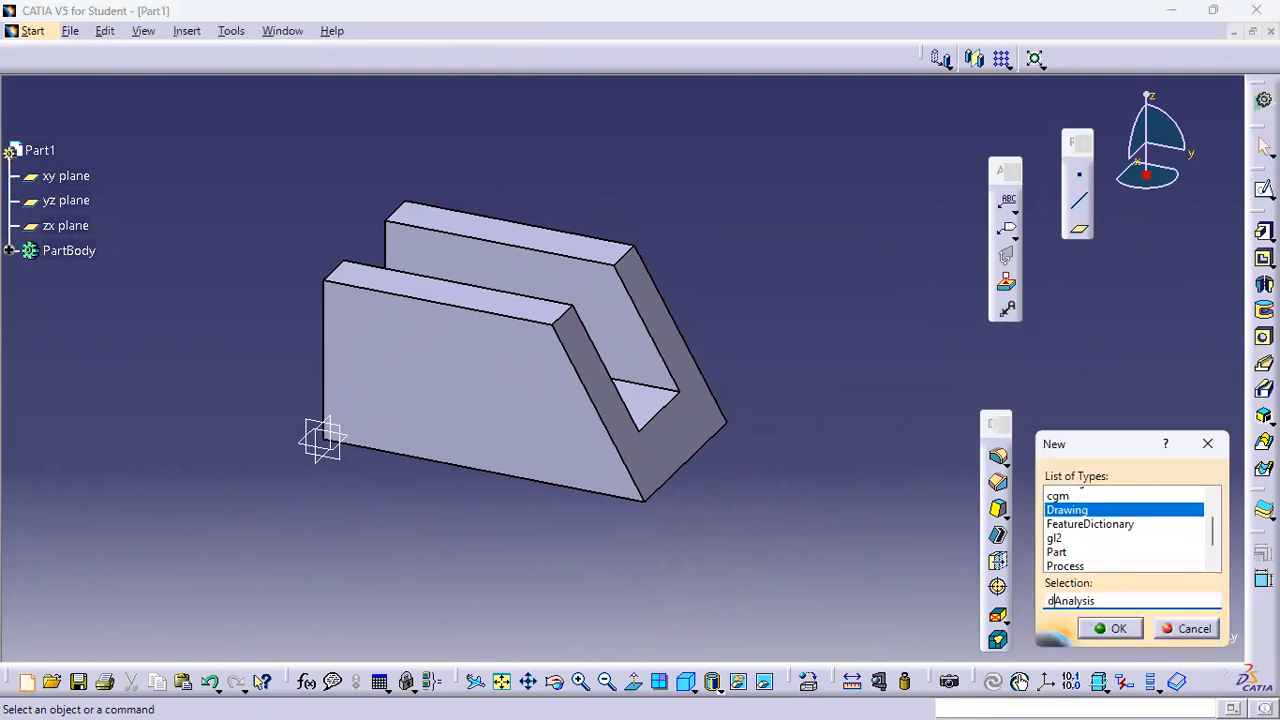
pyautogui.press('Return')
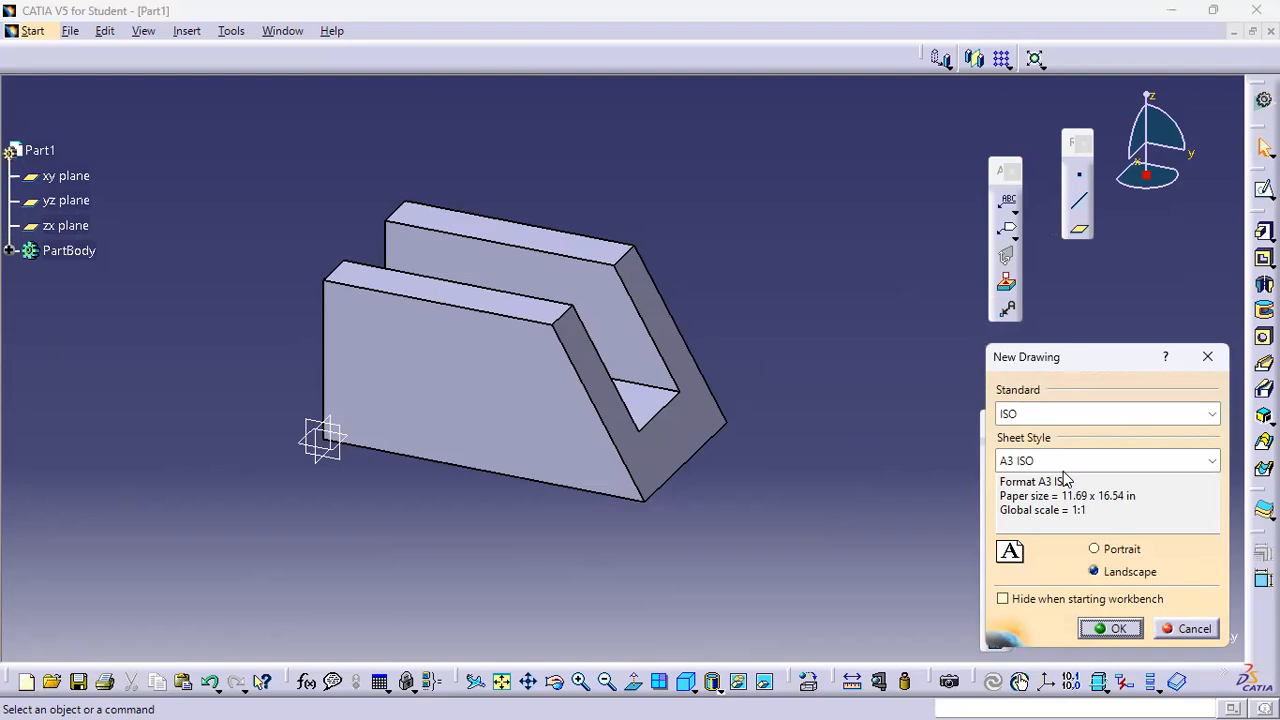
pyautogui.click(1112, 628)
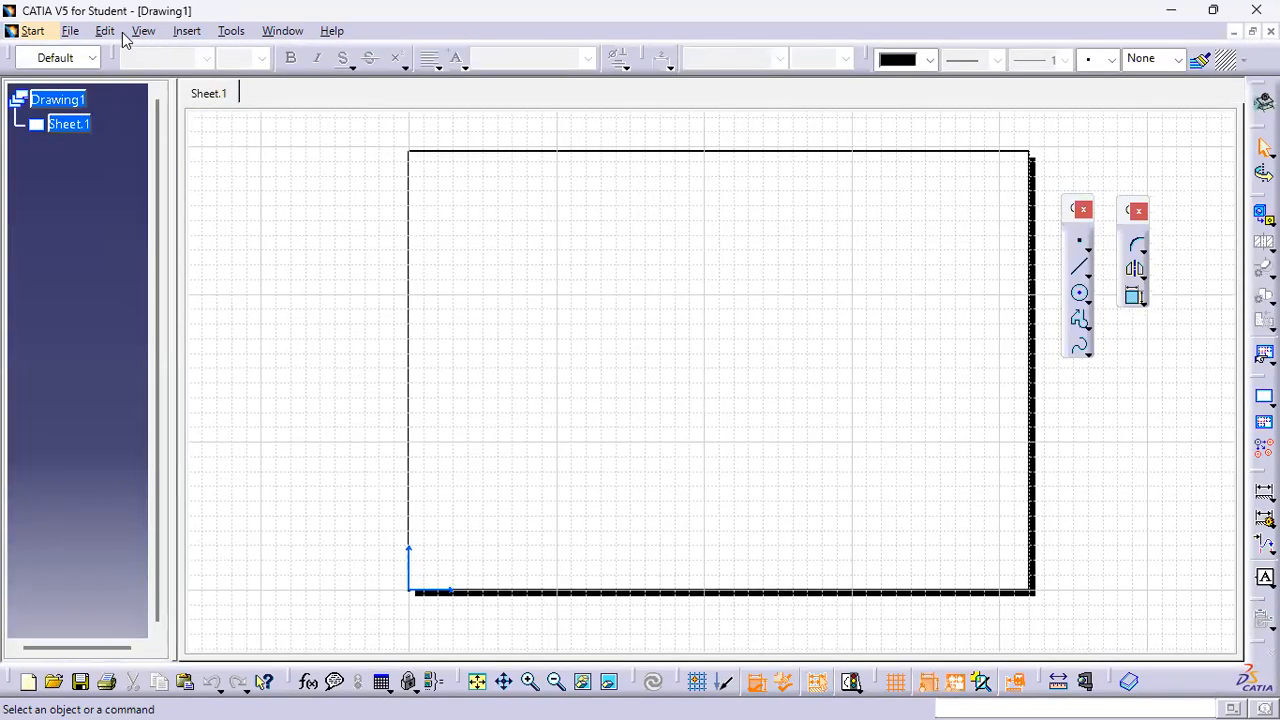
# Switch to the sheet background and create a frame and title block in Drawing Titleblock Sample 1 style
pyautogui.click(105, 31)
pyautogui.click(220, 567)
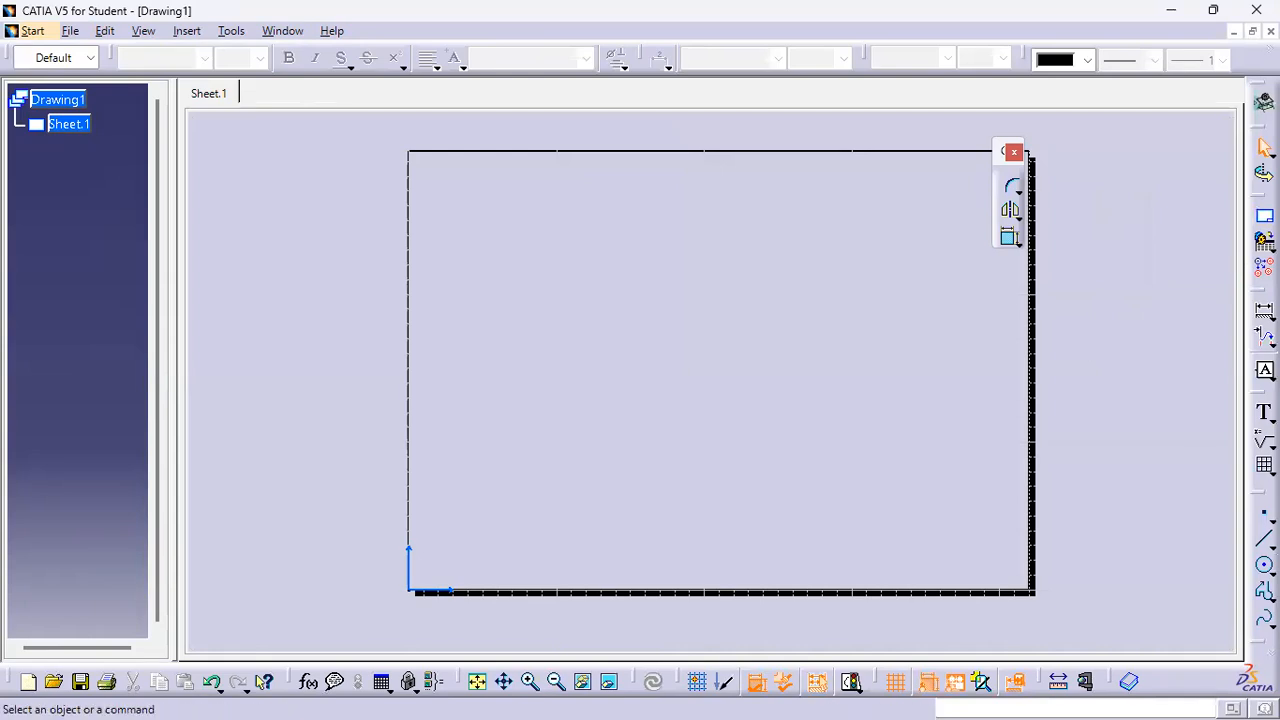
pyautogui.click(1264, 216)
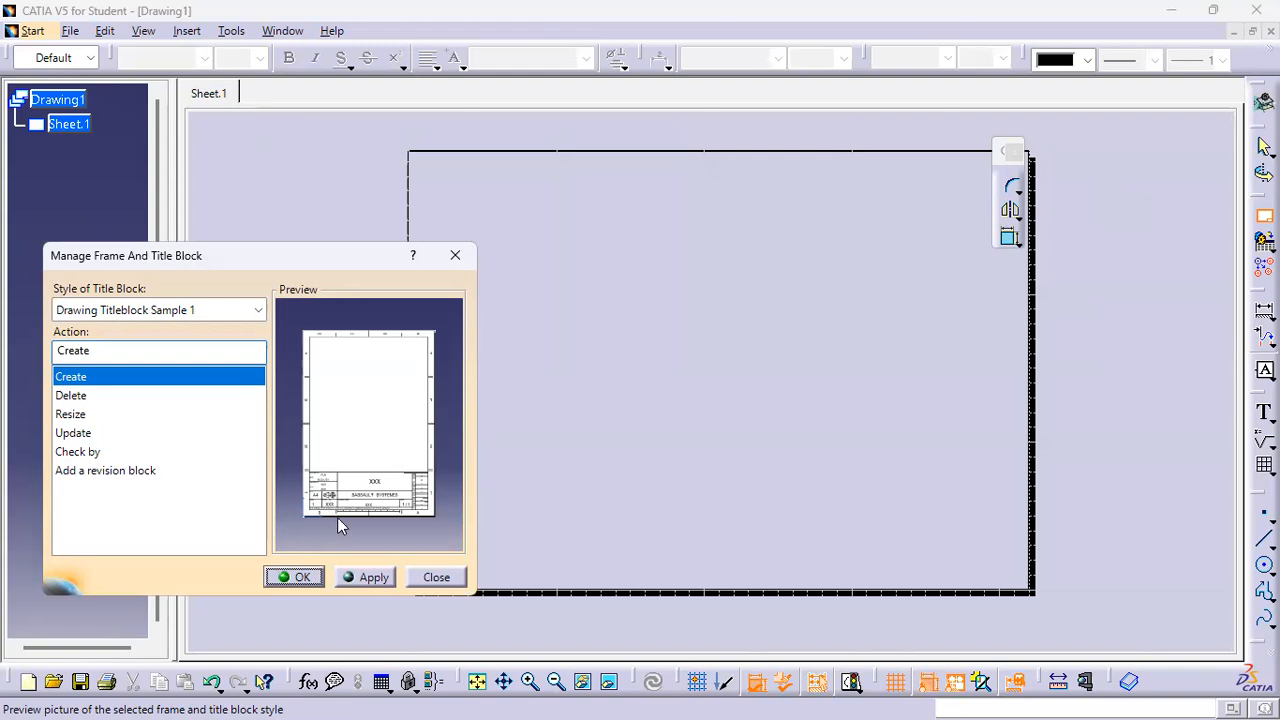
pyautogui.click(296, 577)
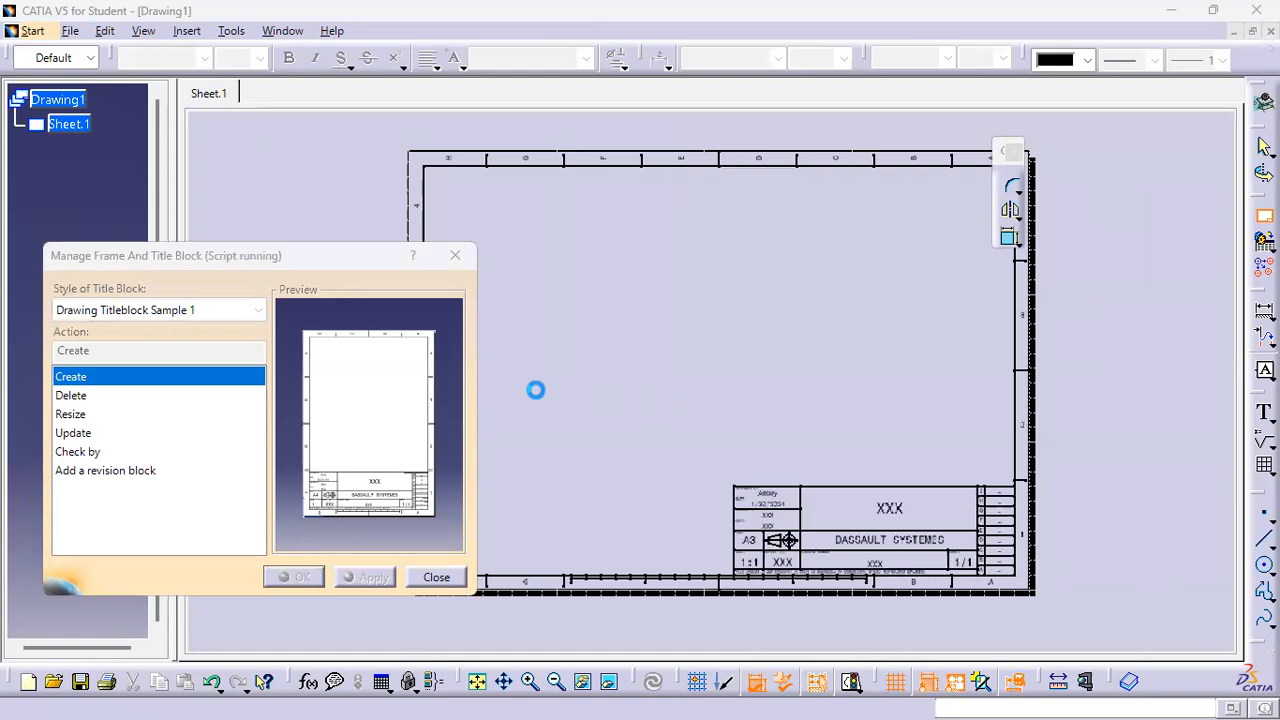
# Change the title block's title text to "Example 1 b"
pyautogui.moveTo(932, 542); pyautogui.dragTo(820, 467, button='middle')
pyautogui.scroll(5, 820, 467)
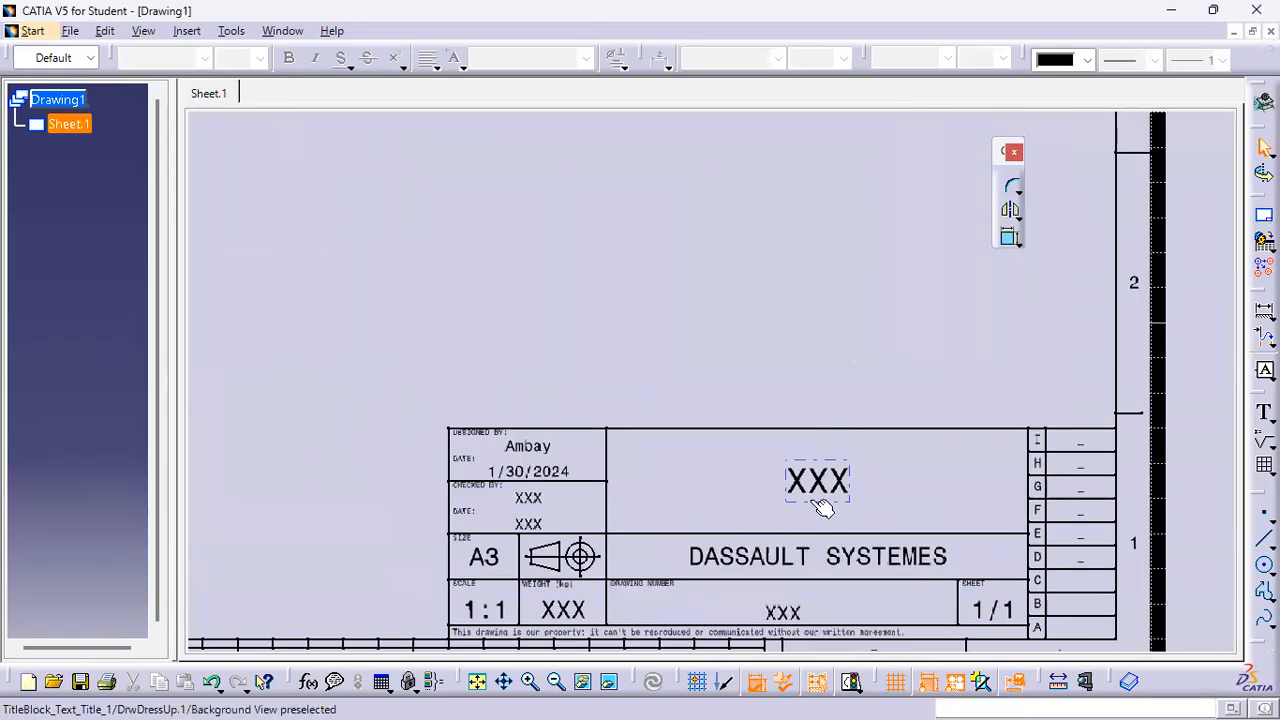
pyautogui.click(818, 481)
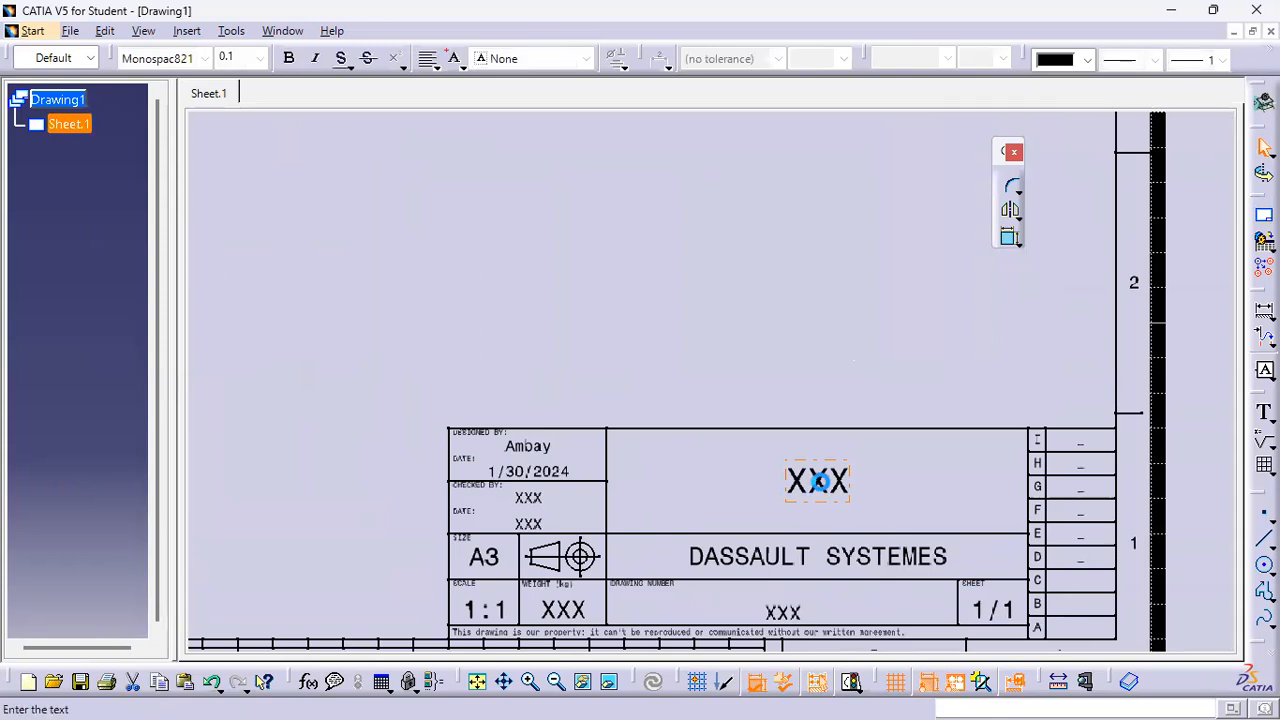
pyautogui.doubleClick(818, 481)
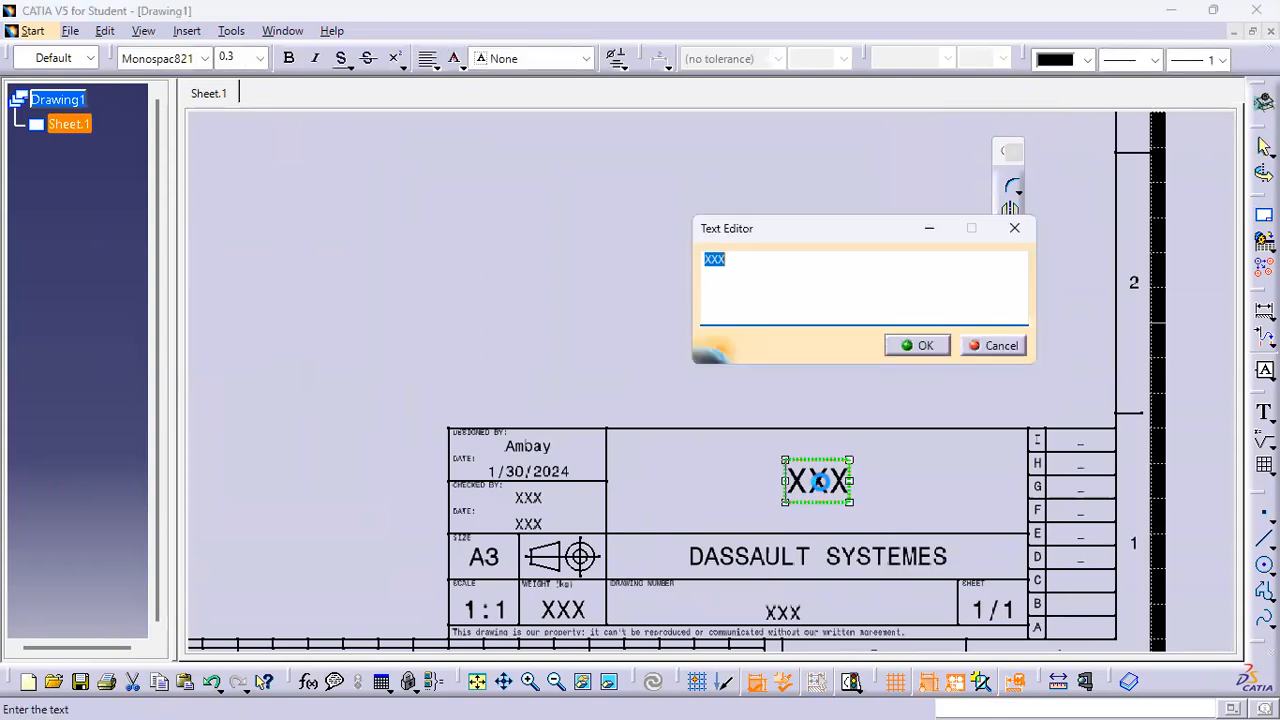
pyautogui.write('Example 1')
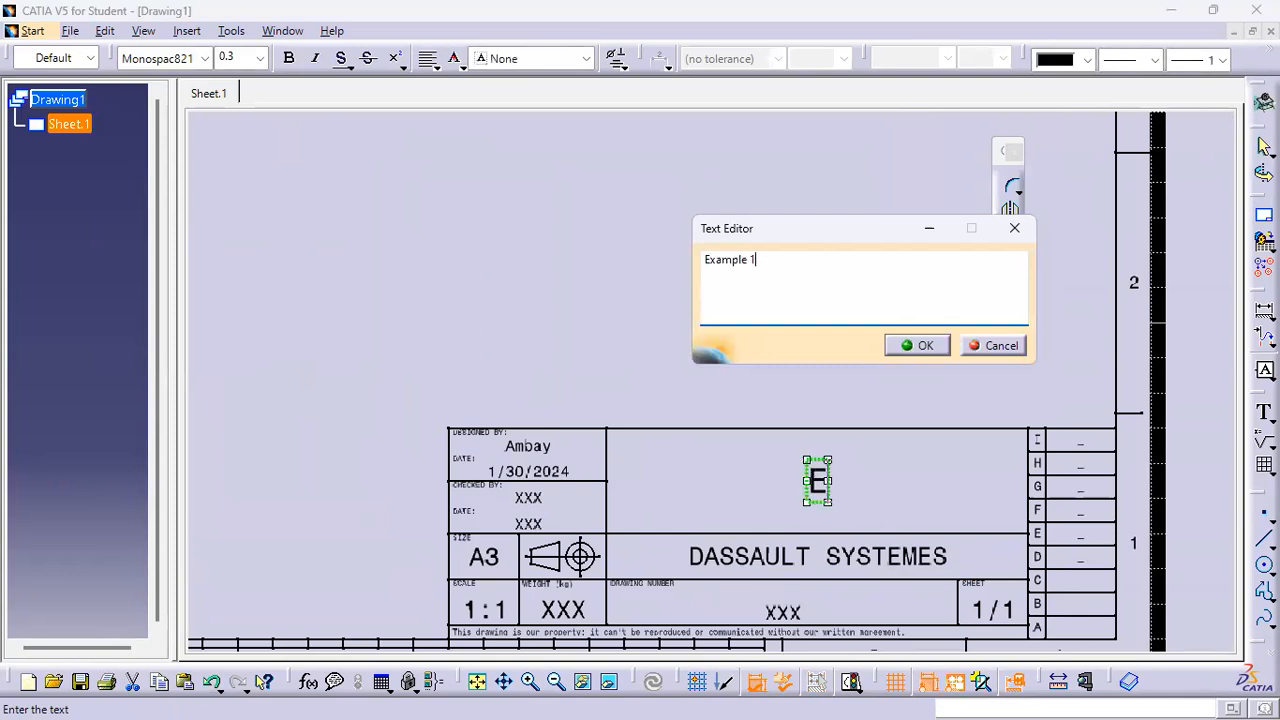
pyautogui.write(' b')
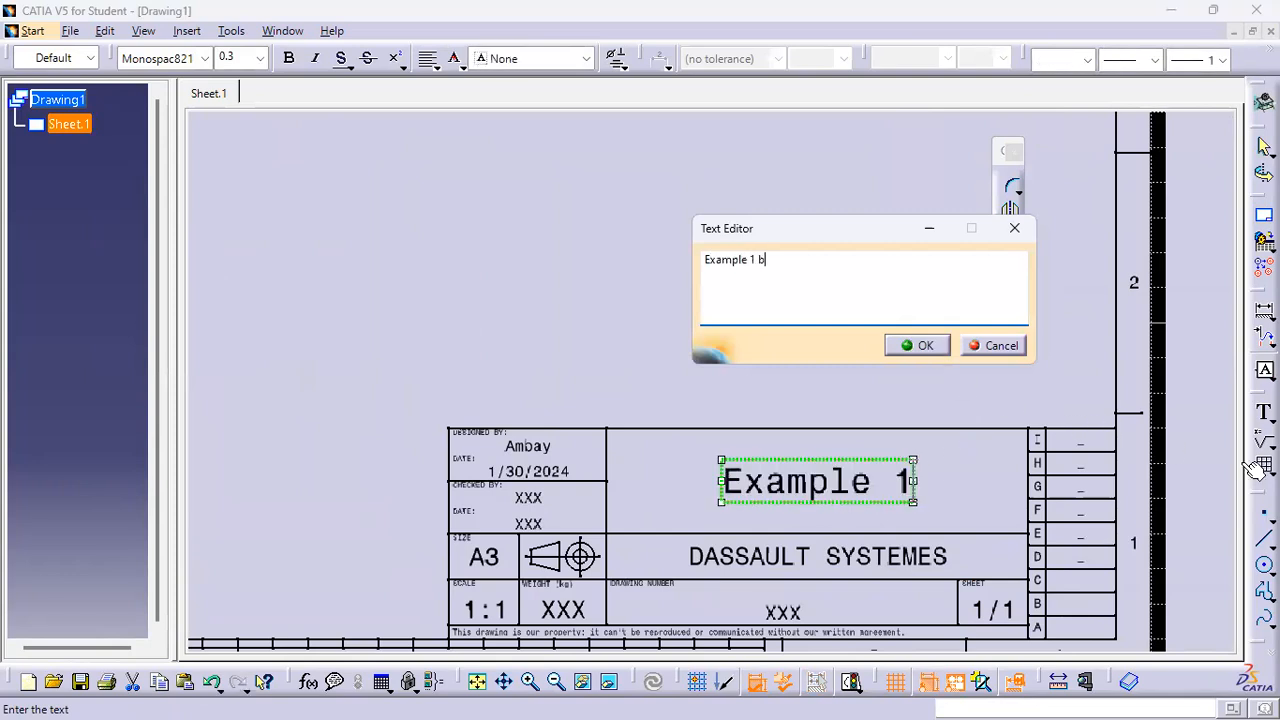
pyautogui.click(994, 480)
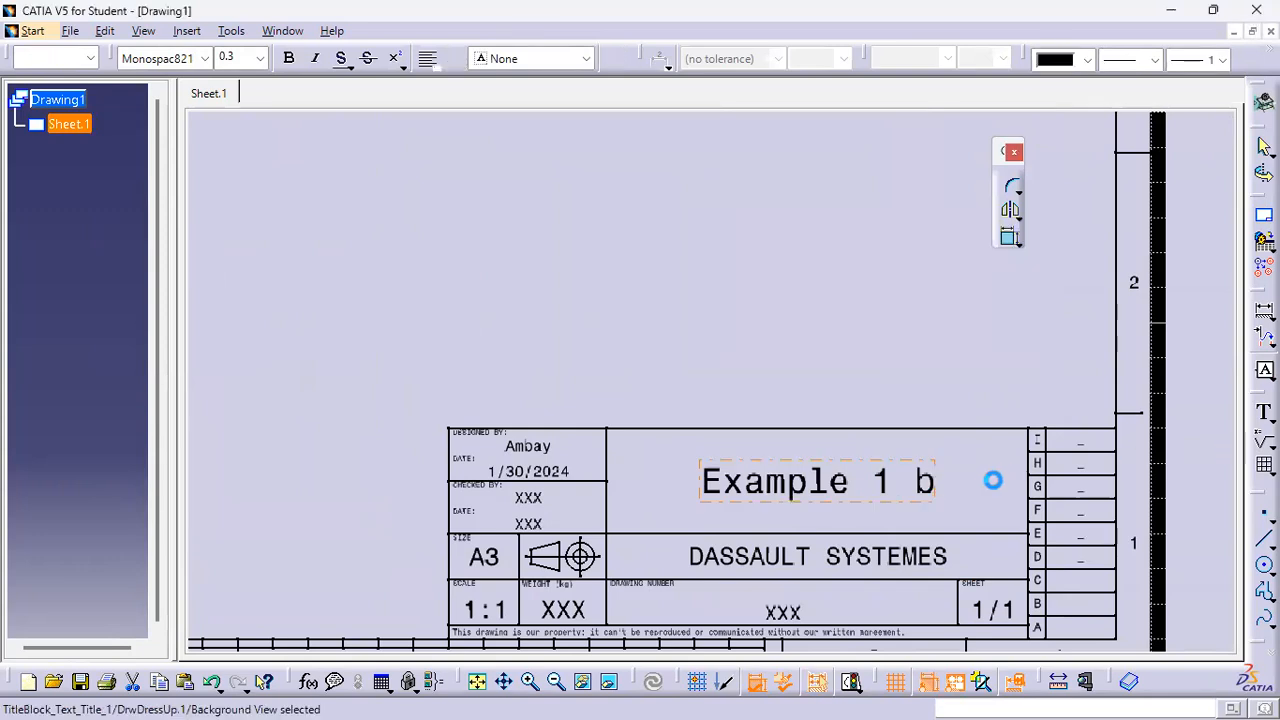
# Add the text 'All dimensions are in "inch"' in the title block just below the title
pyautogui.click(1264, 411)
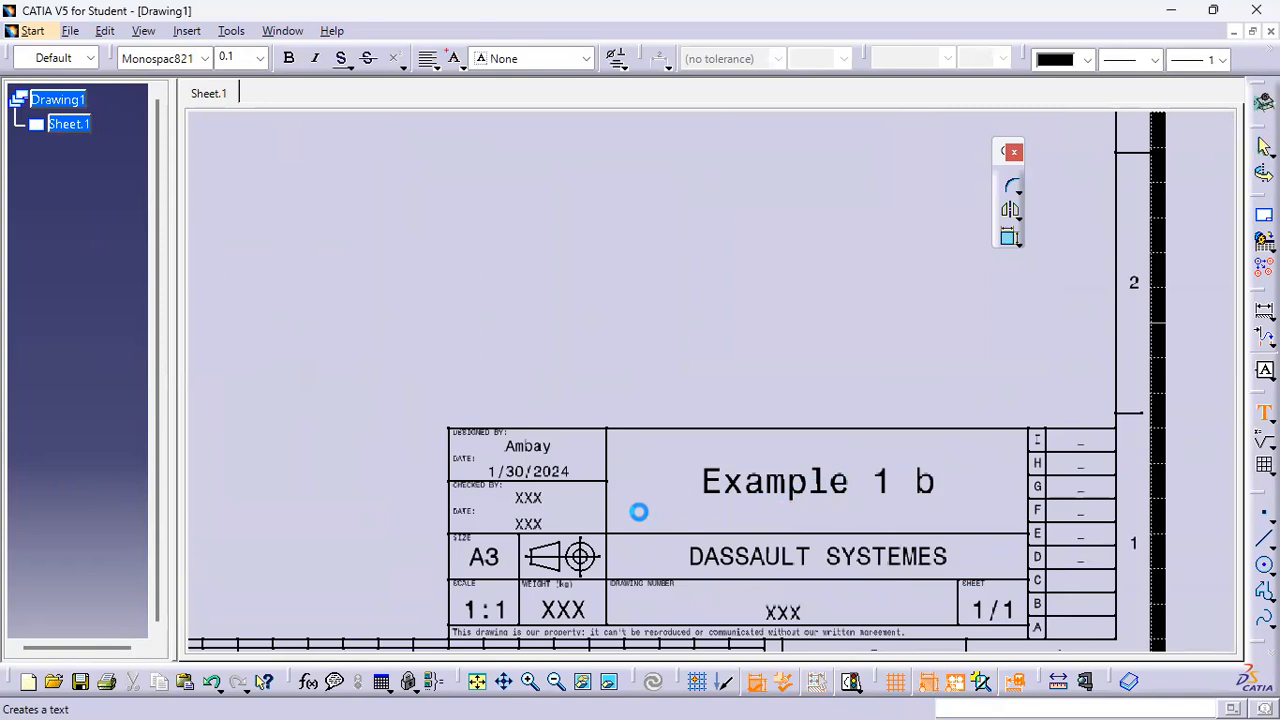
pyautogui.click(685, 518)
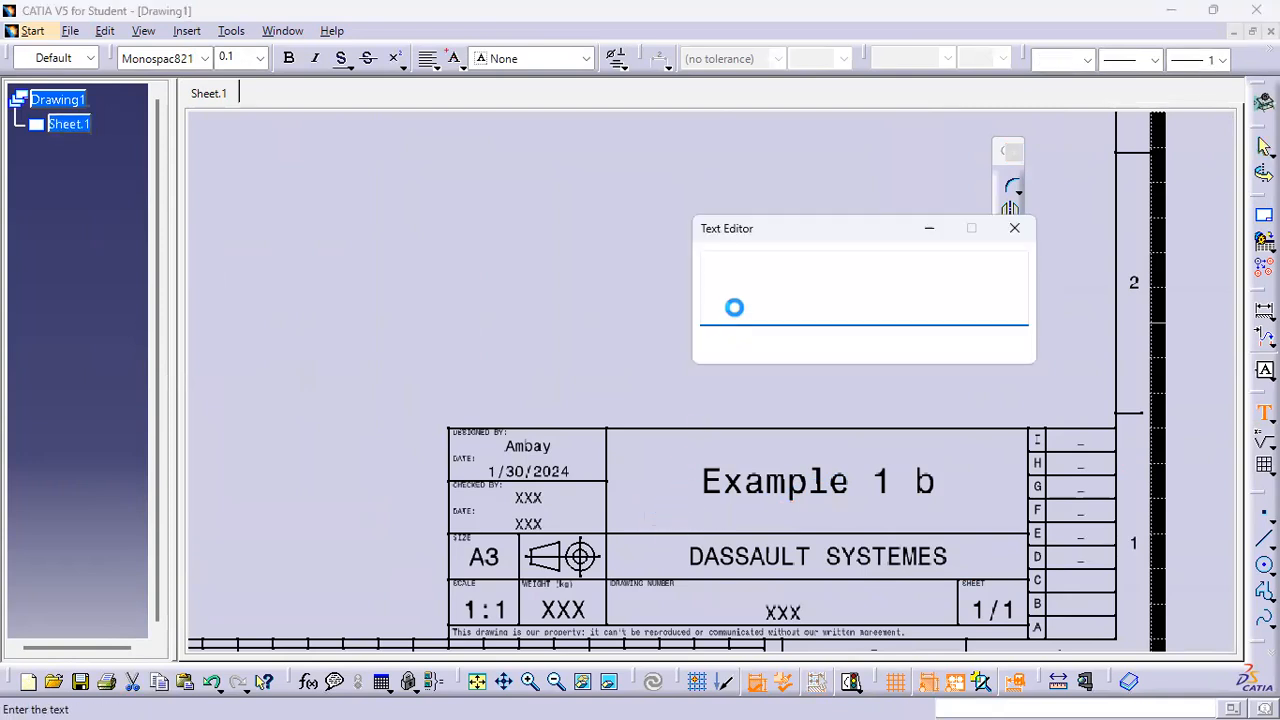
pyautogui.write('All dimensi')
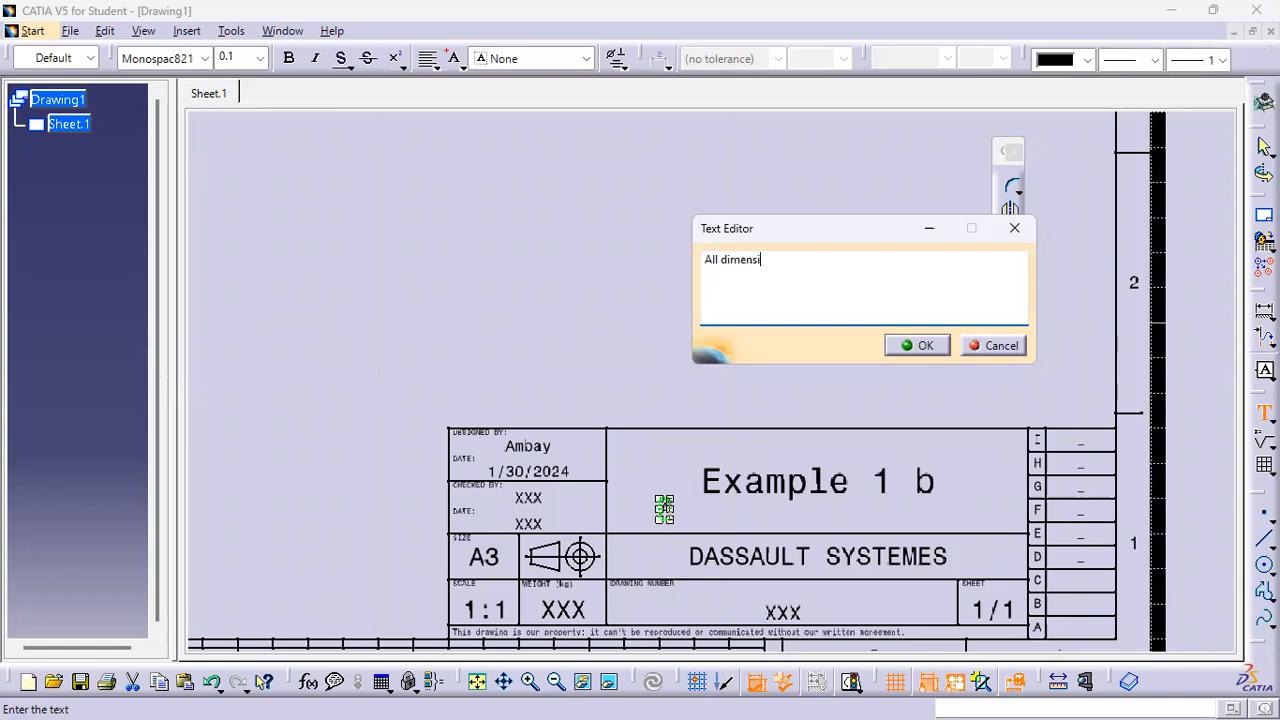
pyautogui.write('ons are in ')
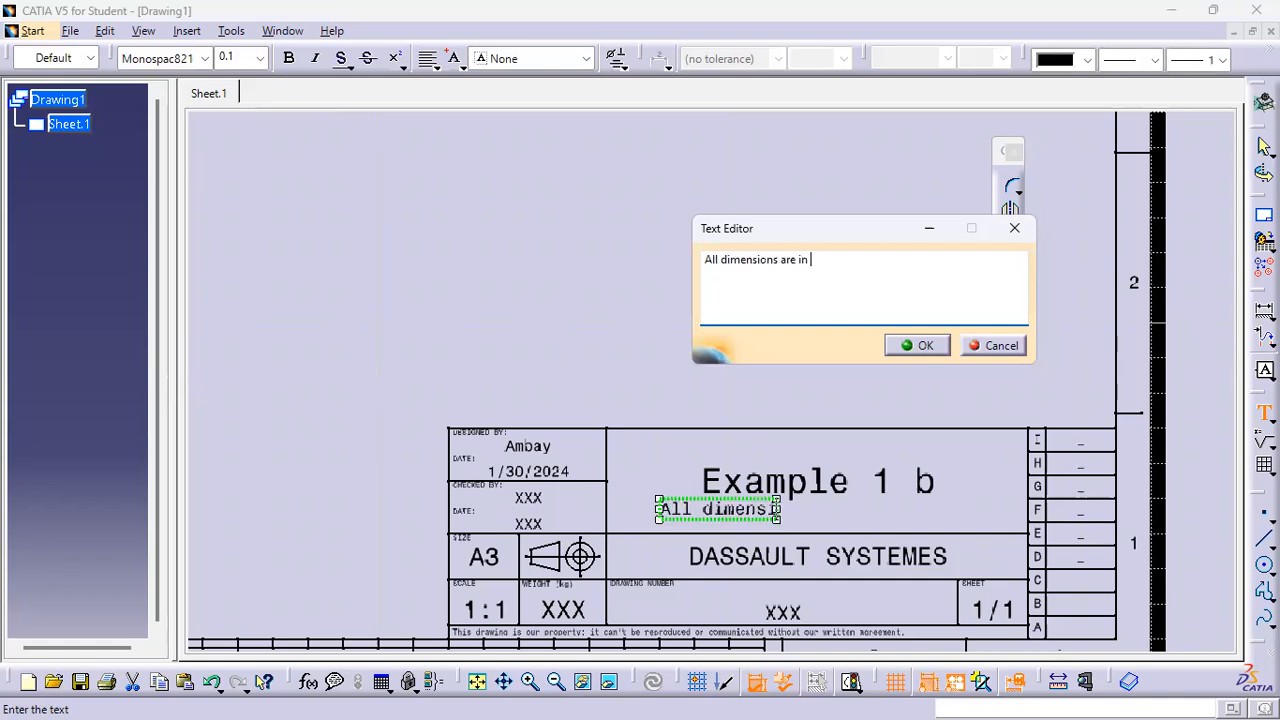
pyautogui.write('"in')
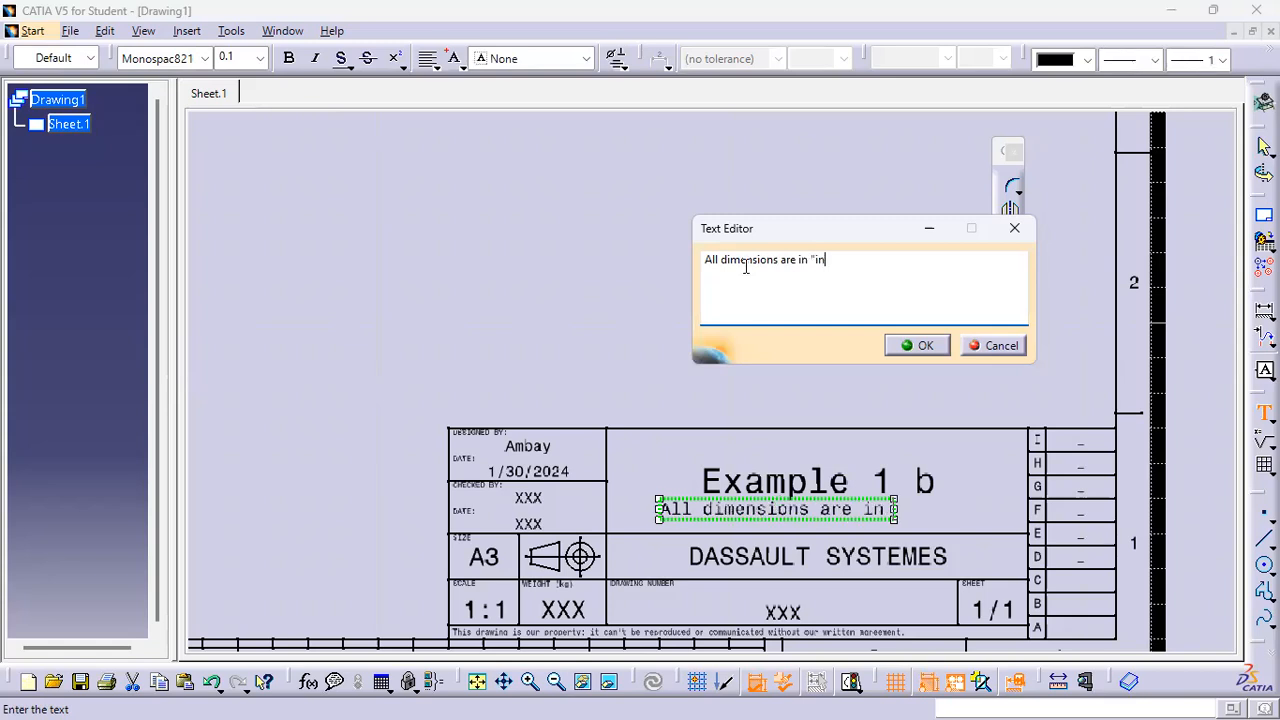
pyautogui.write('"')
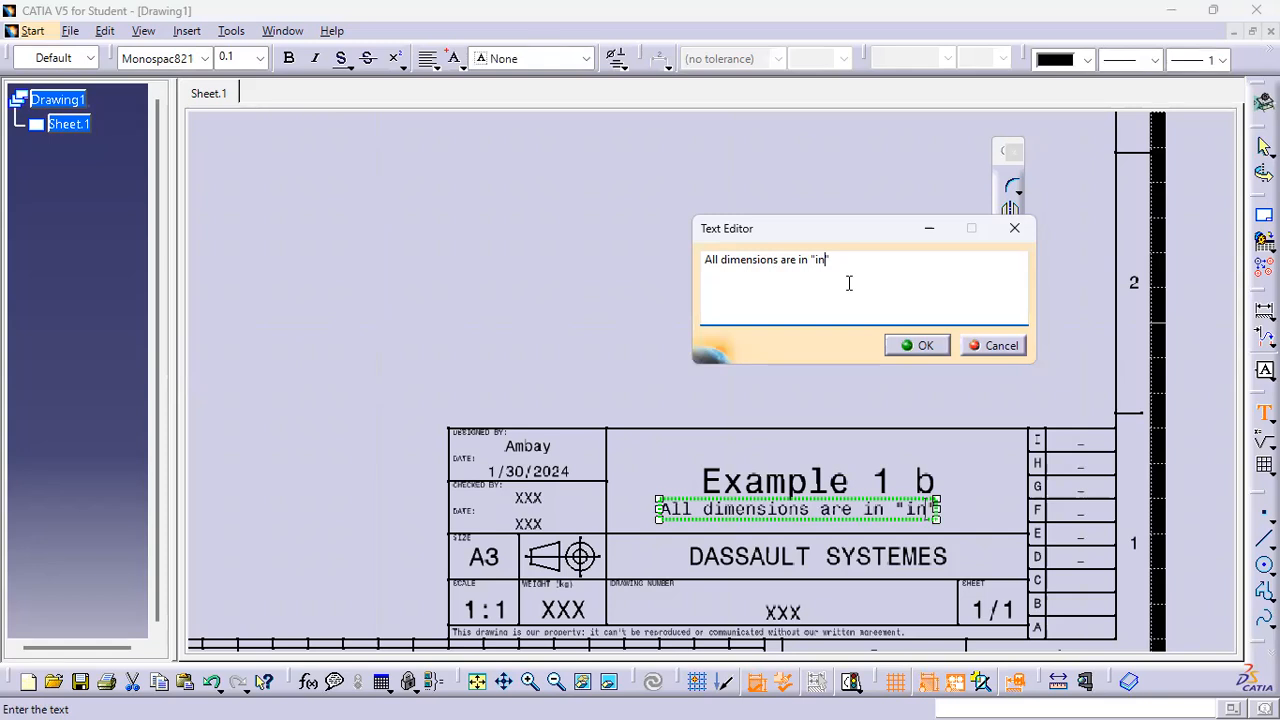
pyautogui.write('ch')
pyautogui.click(917, 345)
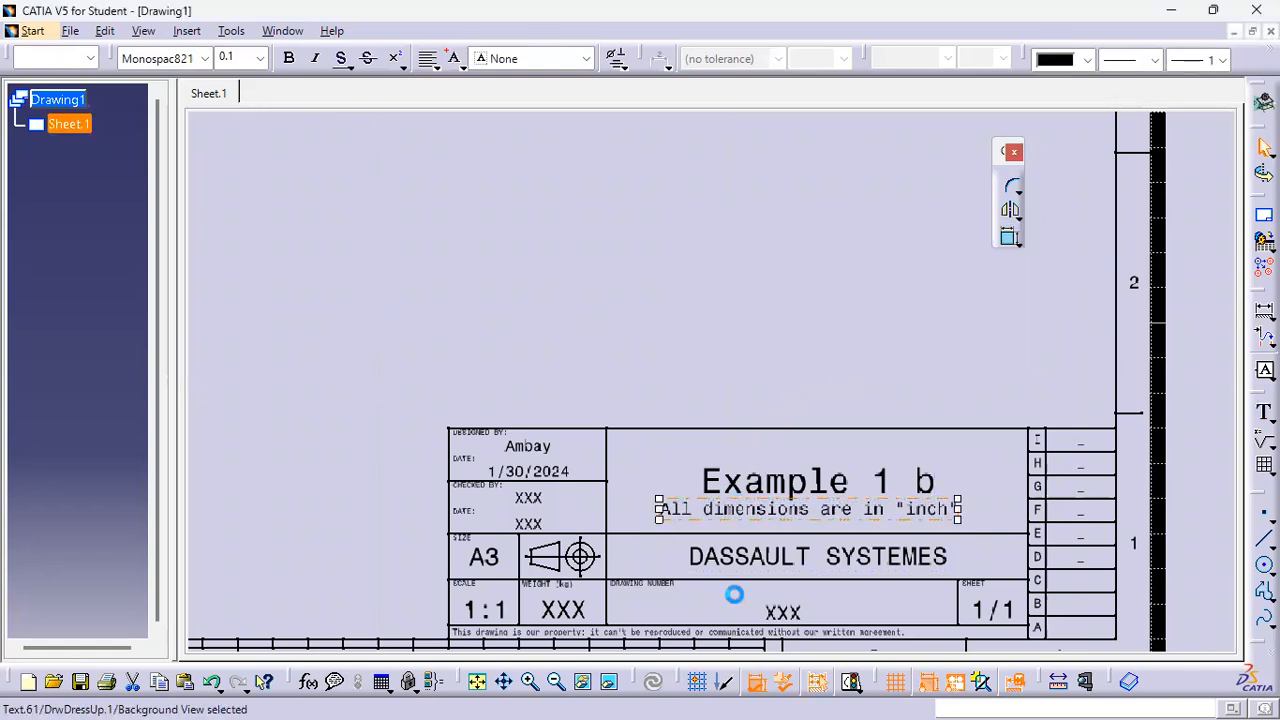
# Change the title block's drawing number to 2
pyautogui.doubleClick(786, 610)
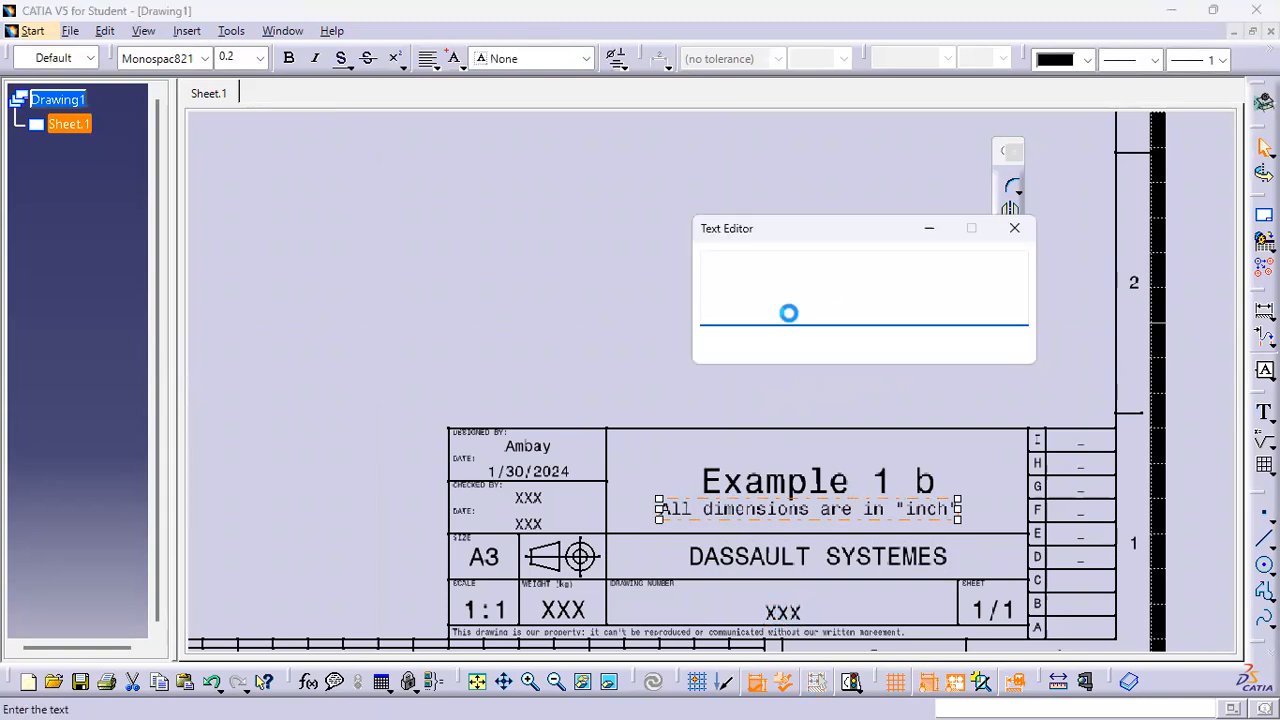
pyautogui.write('2')
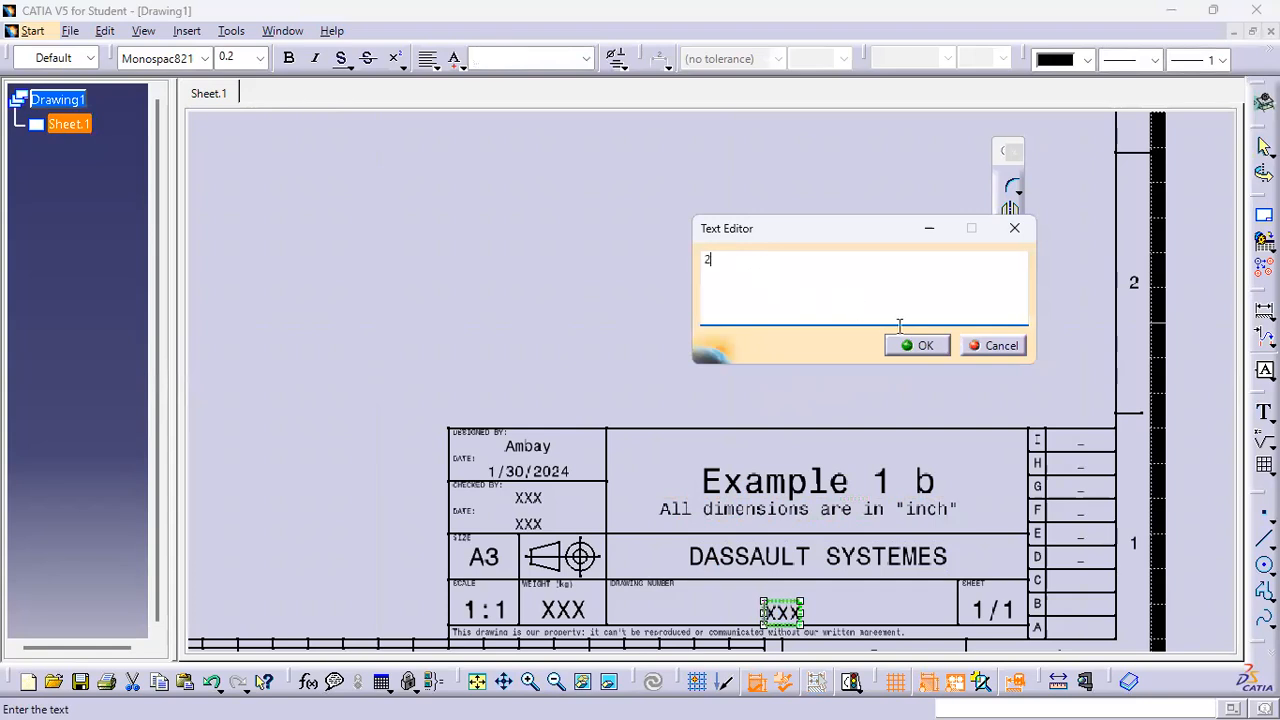
pyautogui.click(920, 345)
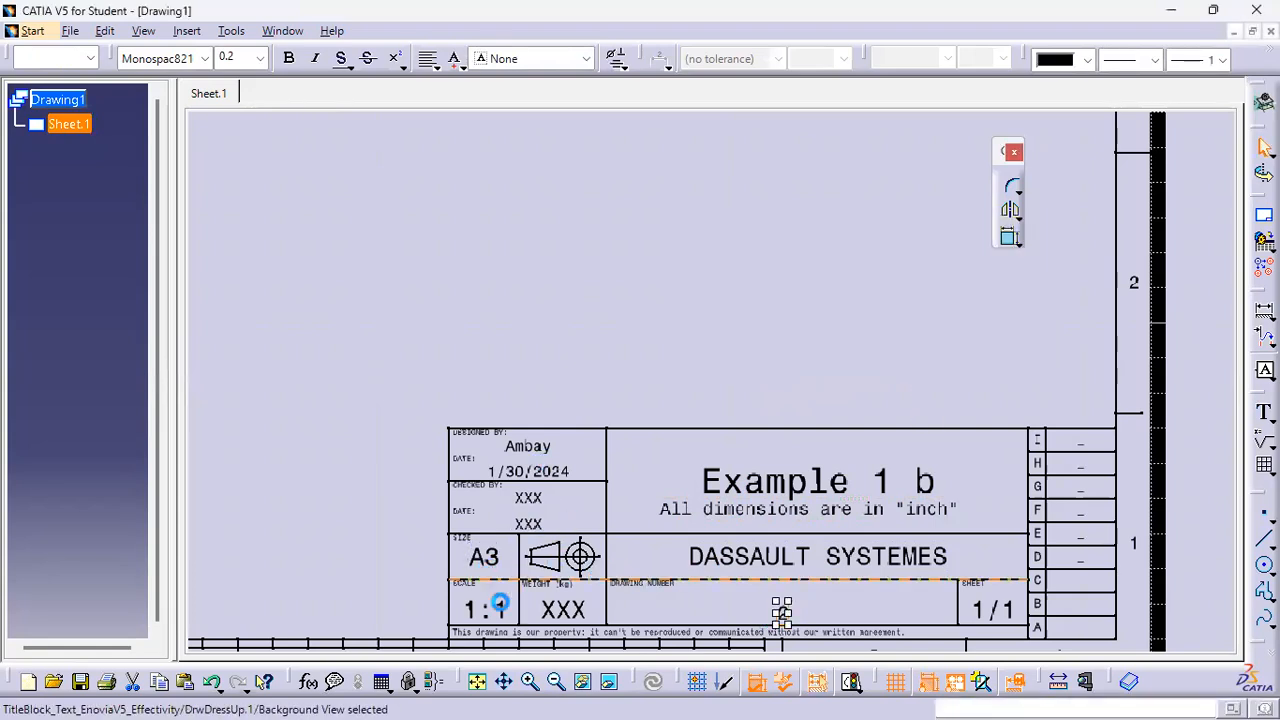
# Leave the sheet background and return to the working views
pyautogui.moveTo(700, 320)
pyautogui.mouseDown(button='middle')
pyautogui.moveTo(750, 312)
pyautogui.moveTo(758, 428)
pyautogui.mouseUp(button='middle')
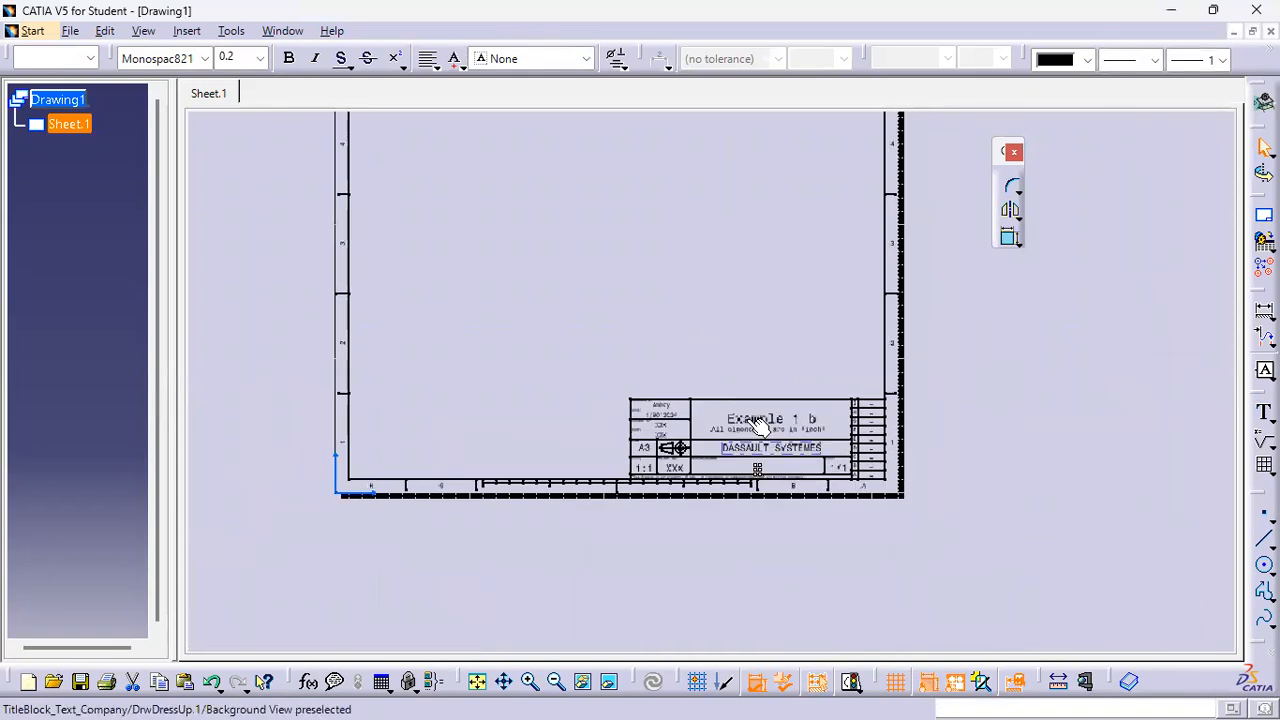
pyautogui.click(102, 32)
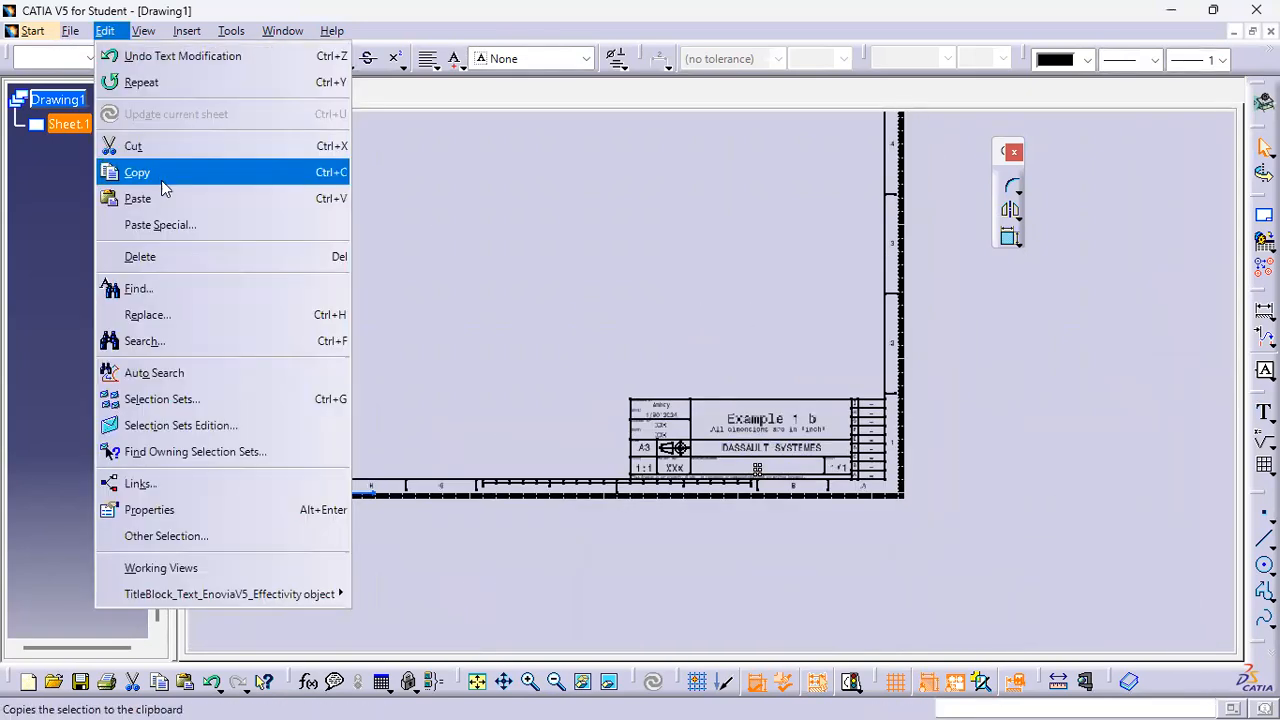
pyautogui.click(160, 568)
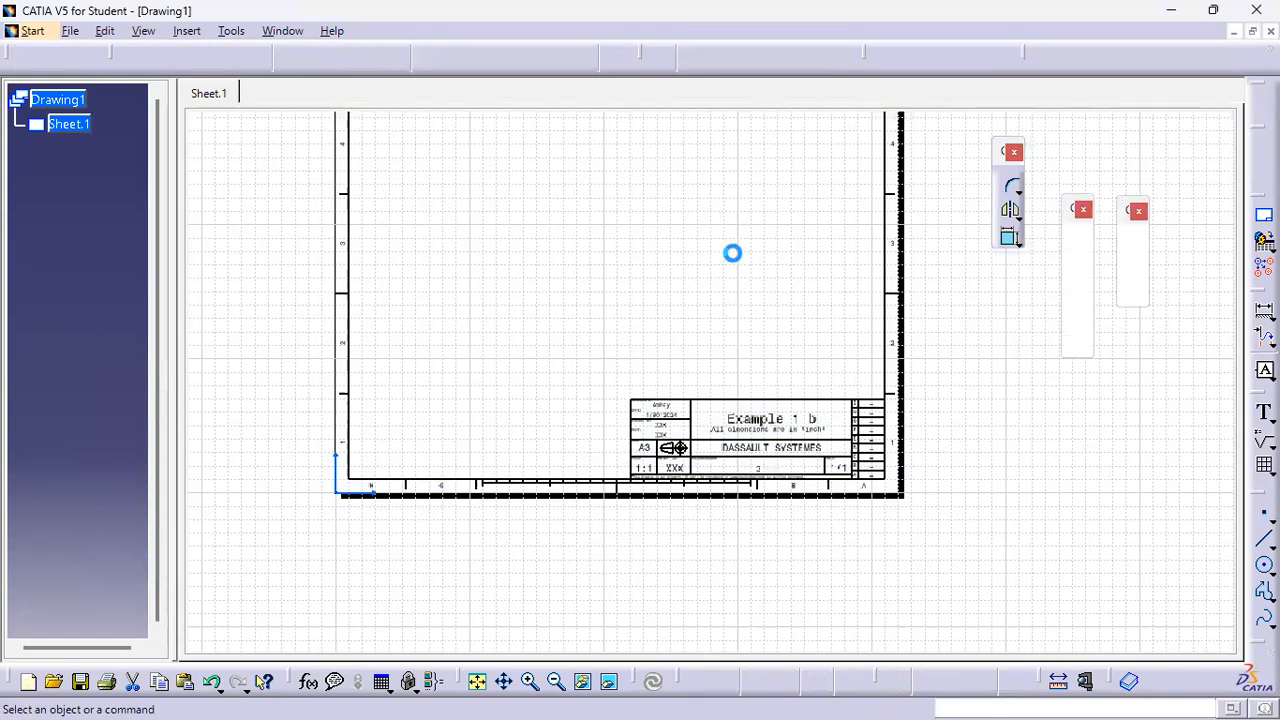
pyautogui.moveTo(728, 350); pyautogui.dragTo(746, 272, button='middle')
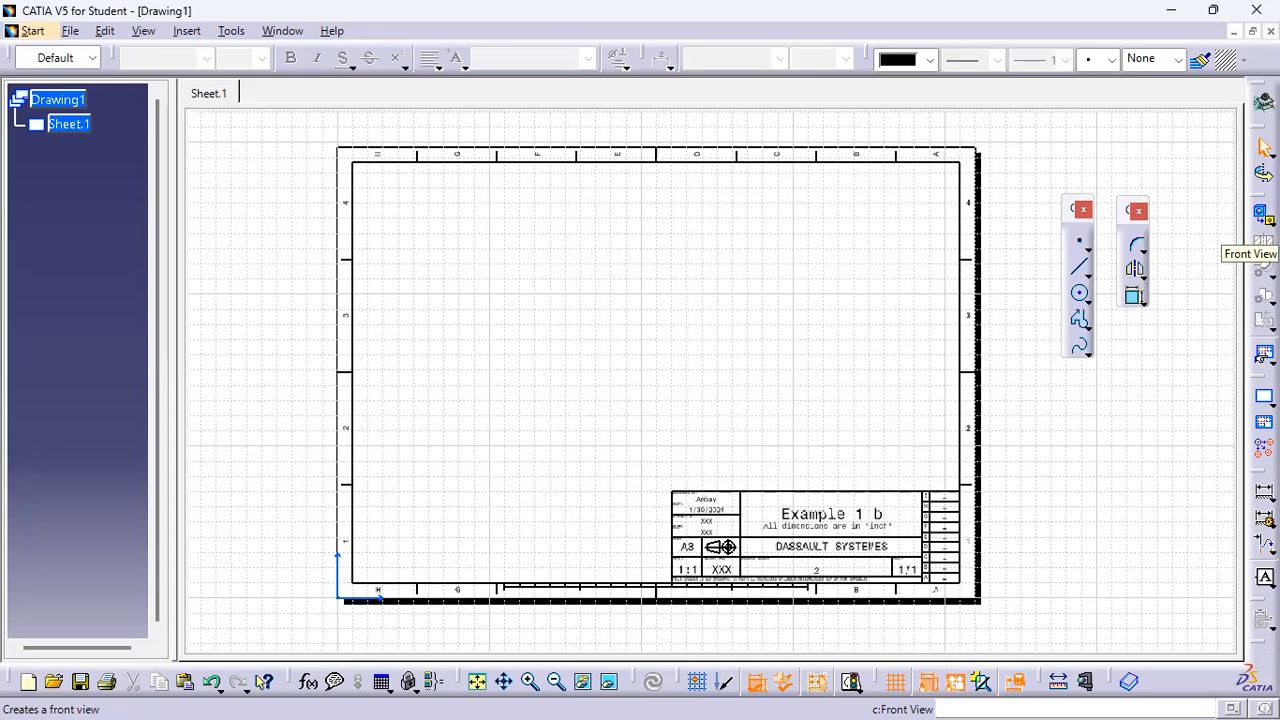
# Create a front view of the part by picking its large side face in Part1 and placing it on the sheet
pyautogui.click(1263, 214)
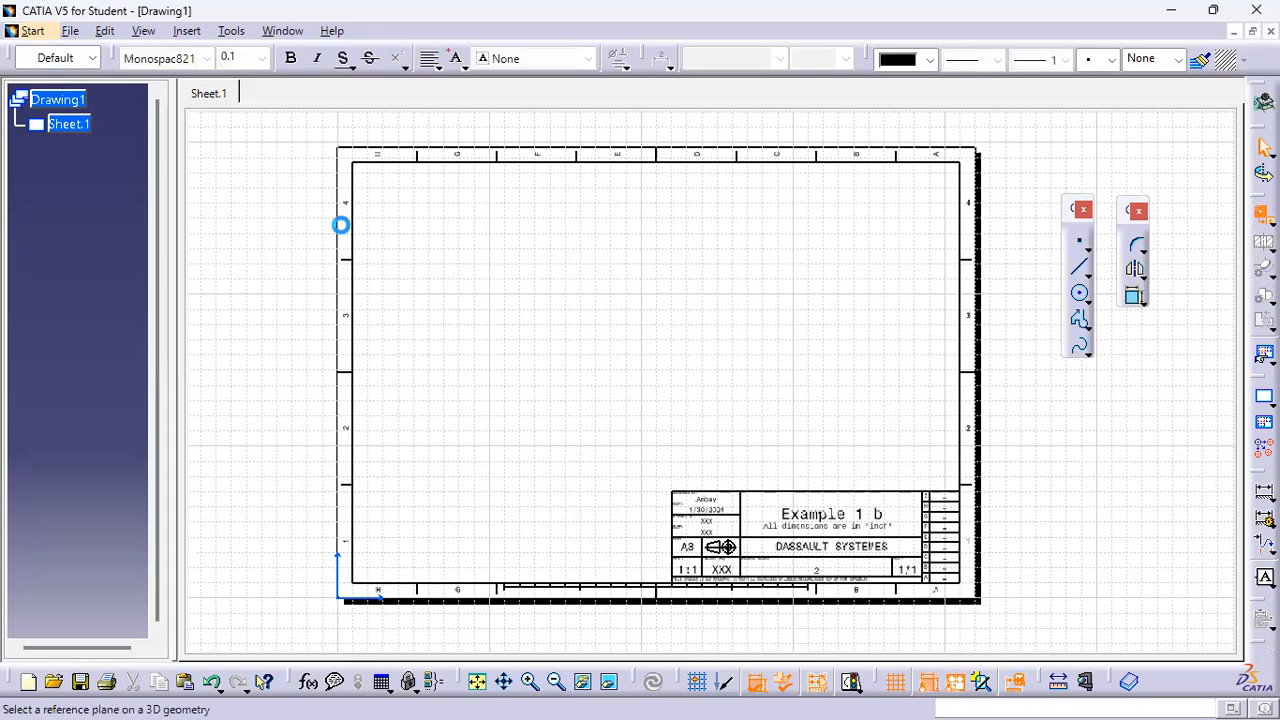
pyautogui.click(281, 32)
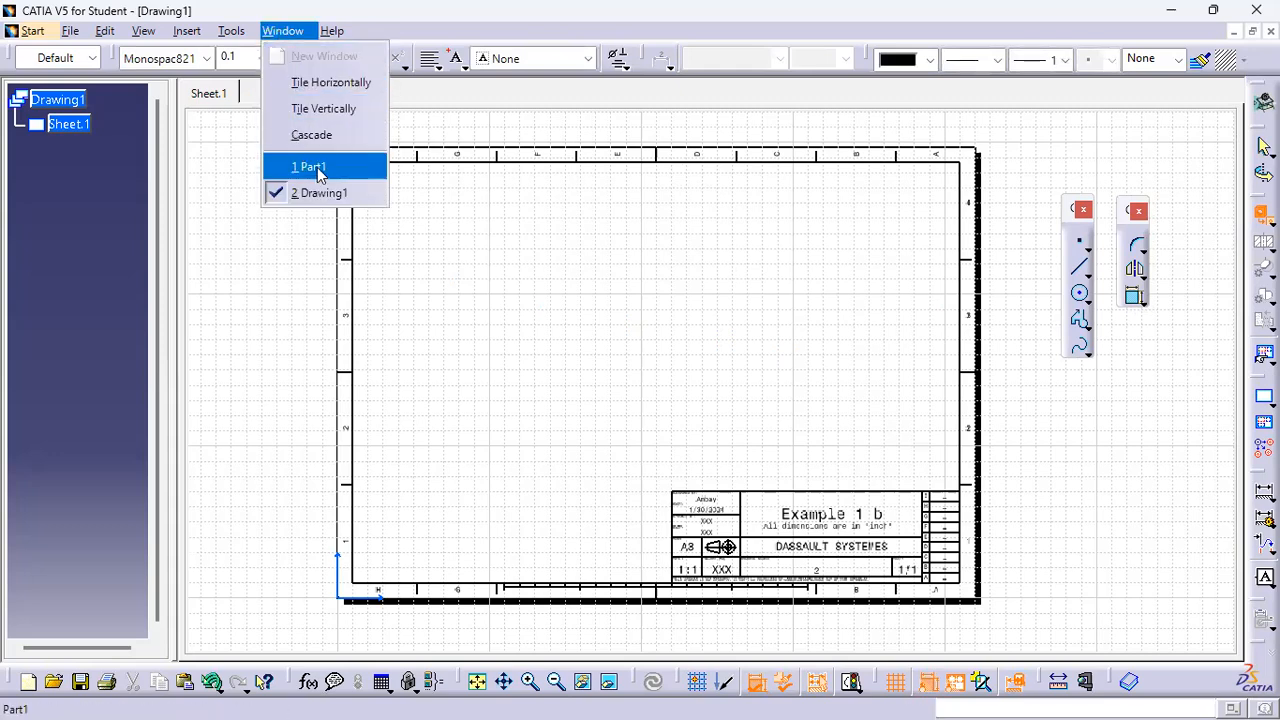
pyautogui.click(317, 167)
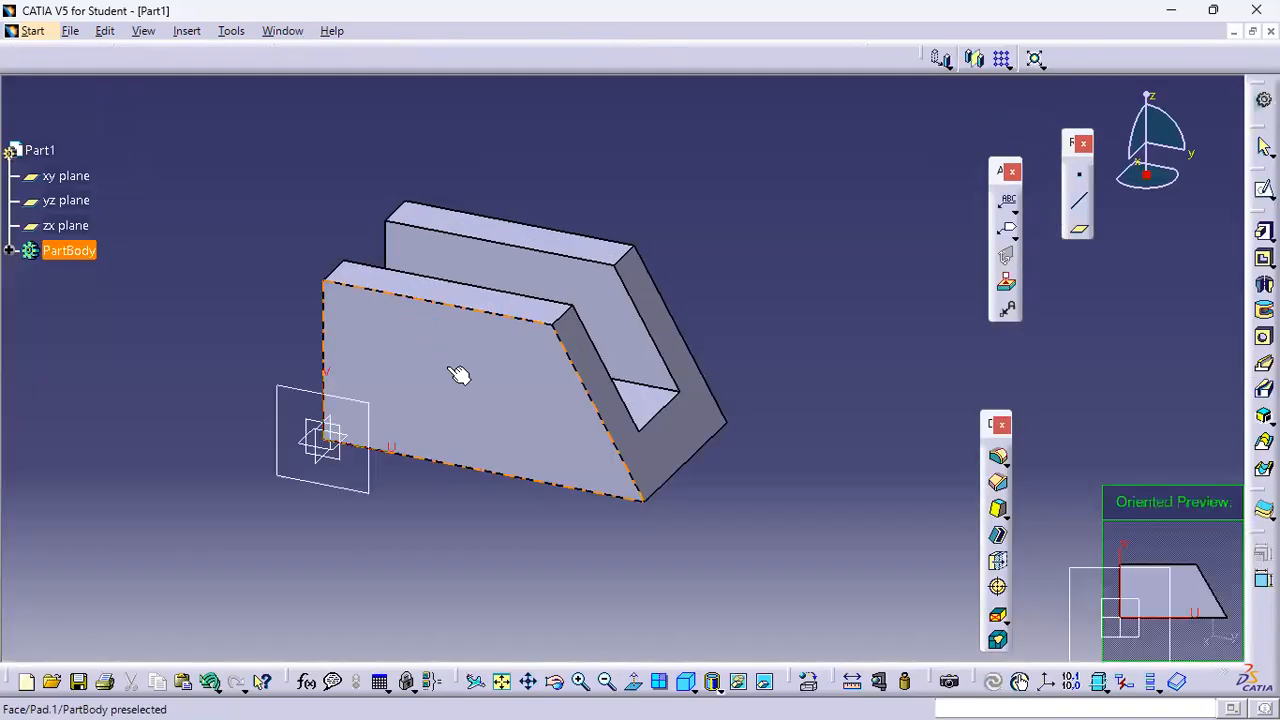
pyautogui.click(458, 375)
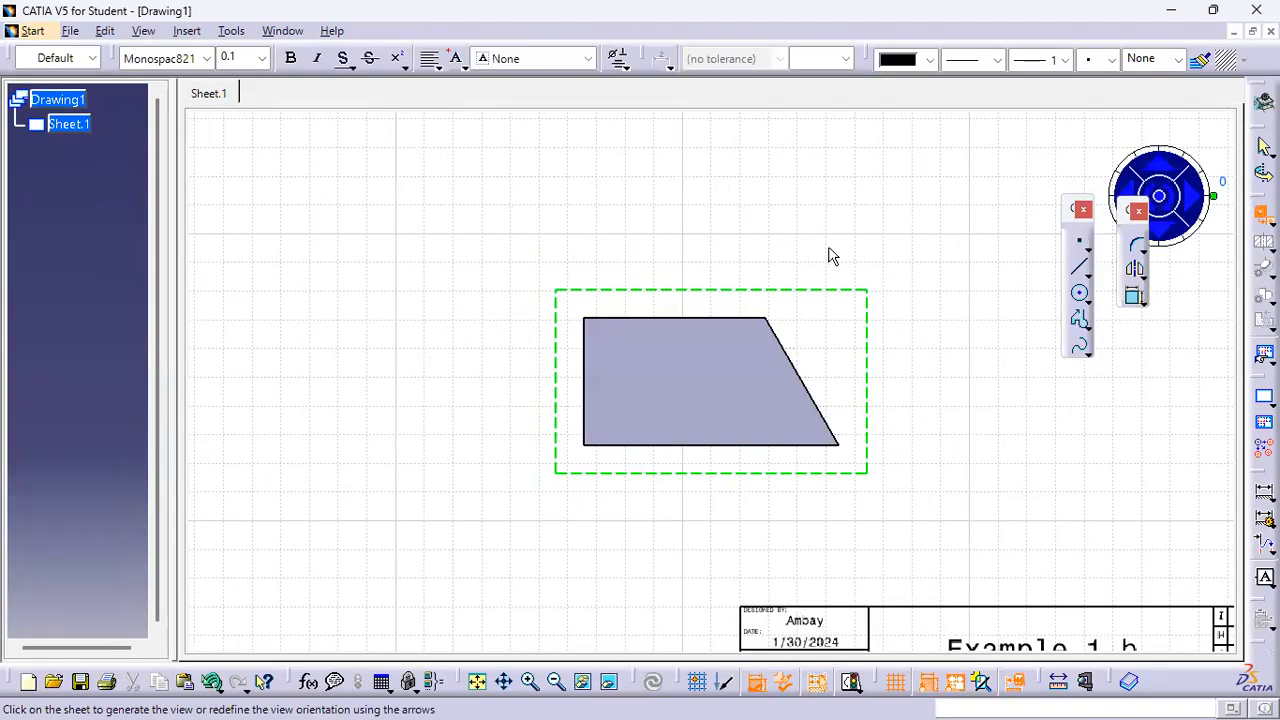
pyautogui.moveTo(822, 345)
pyautogui.keyDown('ctrl'); pyautogui.mouseDown(button='middle')
pyautogui.moveTo(830, 411)
pyautogui.moveTo(838, 386)
pyautogui.mouseUp(button='middle'); pyautogui.keyUp('ctrl')
pyautogui.moveTo(744, 365)
pyautogui.mouseDown(button='middle')
pyautogui.moveTo(768, 430)
pyautogui.moveTo(812, 400)
pyautogui.mouseUp(button='middle')
pyautogui.keyDown('ctrl'); pyautogui.moveTo(845, 325); pyautogui.dragTo(848, 292, button='middle'); pyautogui.keyUp('ctrl')
pyautogui.moveTo(788, 397)
pyautogui.mouseDown()
pyautogui.moveTo(690, 285)
pyautogui.moveTo(749, 329)
pyautogui.mouseUp()
pyautogui.moveTo(890, 426)
pyautogui.mouseDown(button='middle')
pyautogui.moveTo(829, 389)
pyautogui.moveTo(863, 323)
pyautogui.moveTo(846, 357)
pyautogui.moveTo(860, 386)
pyautogui.mouseUp(button='middle')
pyautogui.click(872, 355)
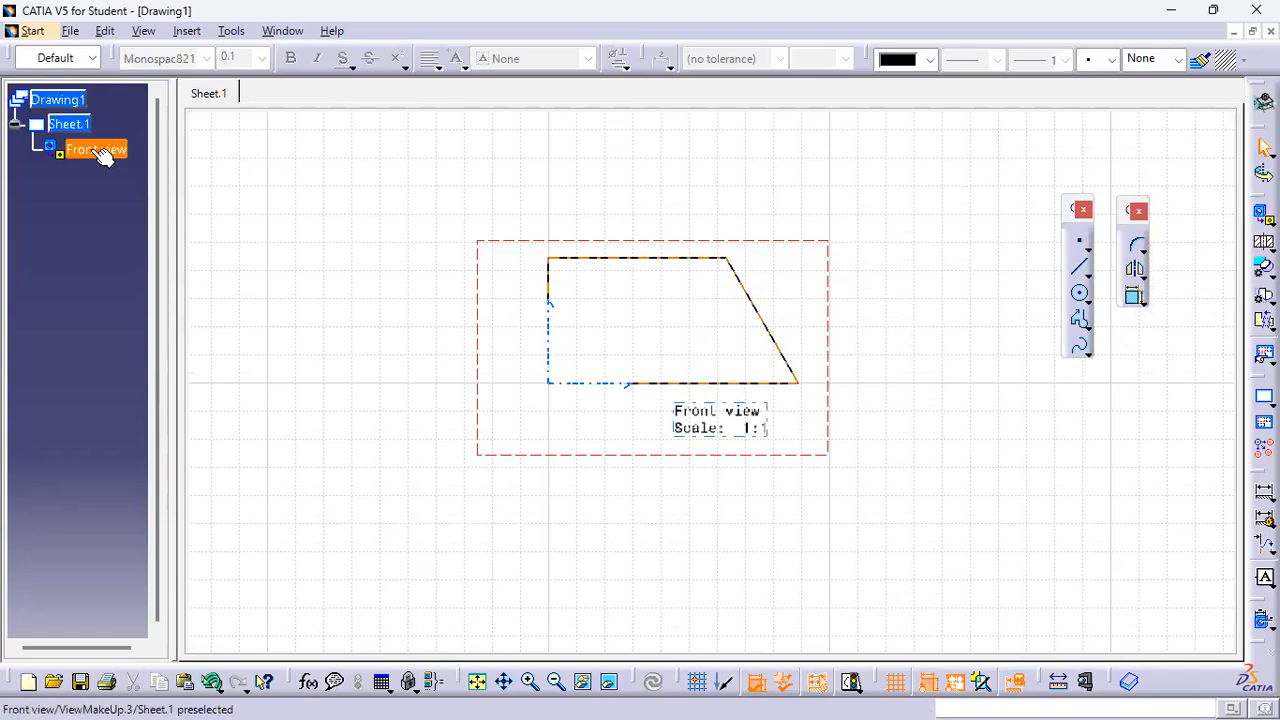
# Turn on hidden lines and center lines in the front view's properties
pyautogui.rightClick(95, 151)
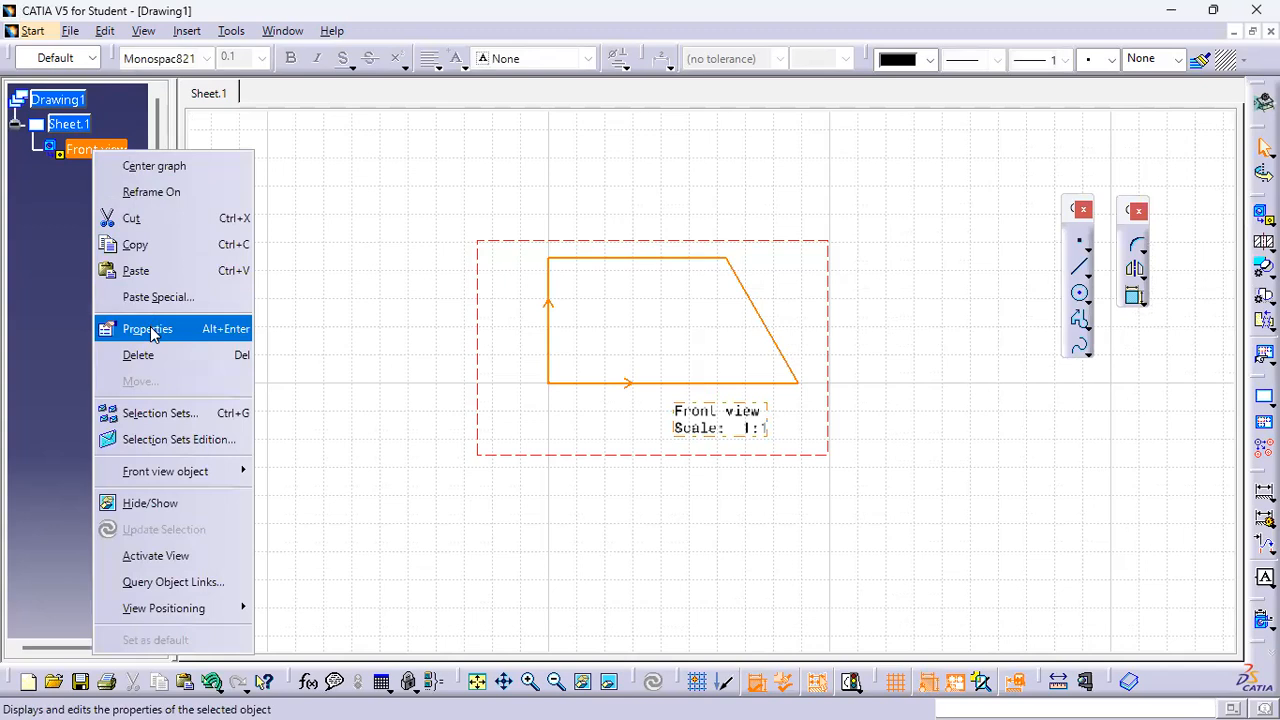
pyautogui.click(151, 331)
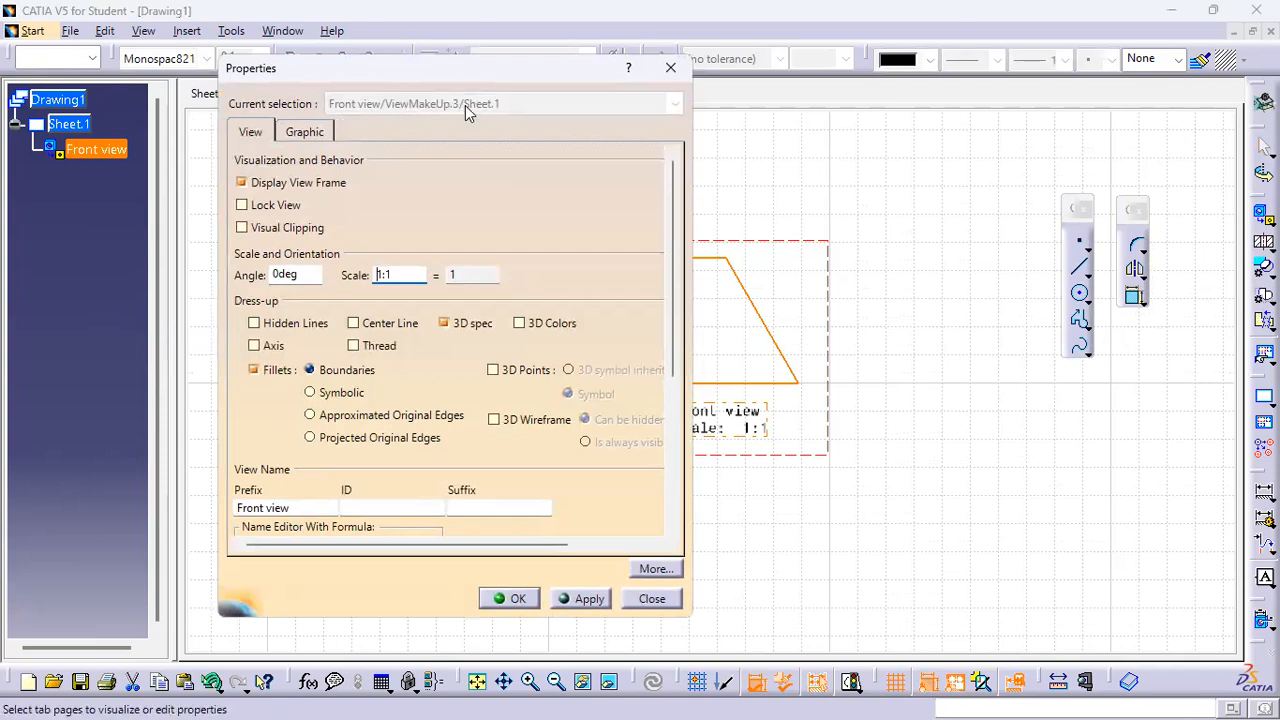
pyautogui.moveTo(501, 73); pyautogui.dragTo(296, 90)
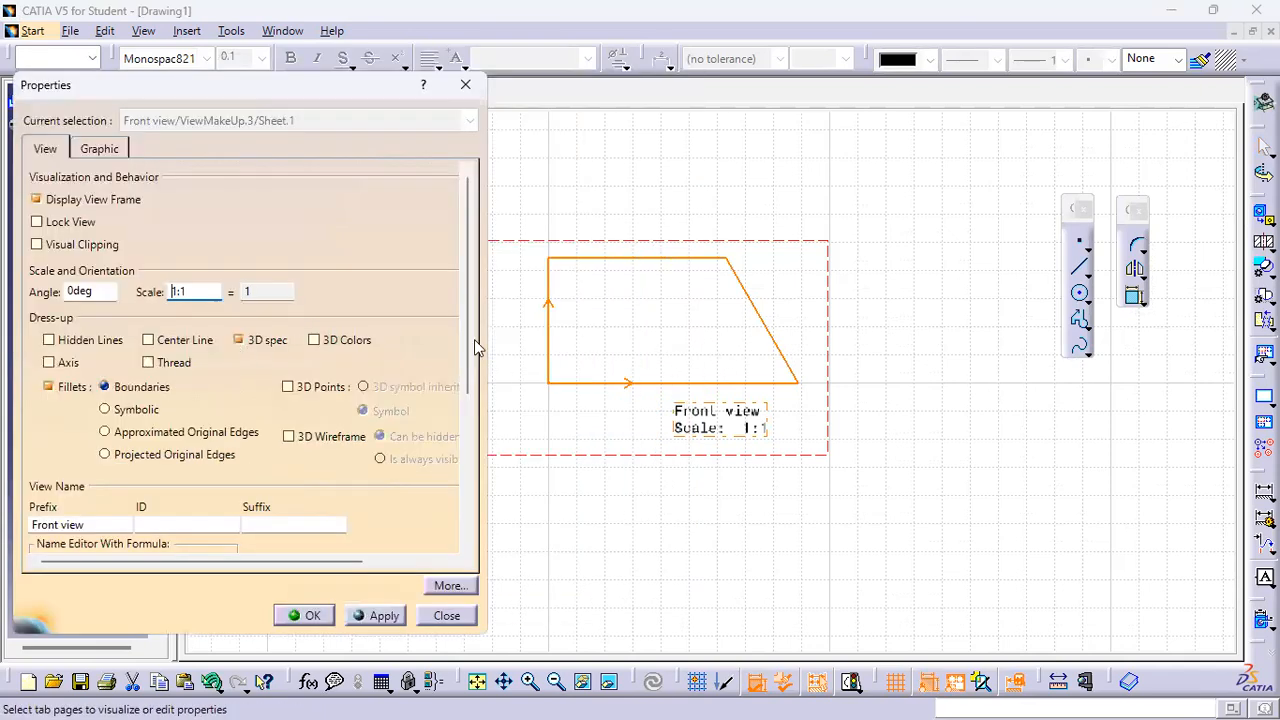
pyautogui.click(176, 342)
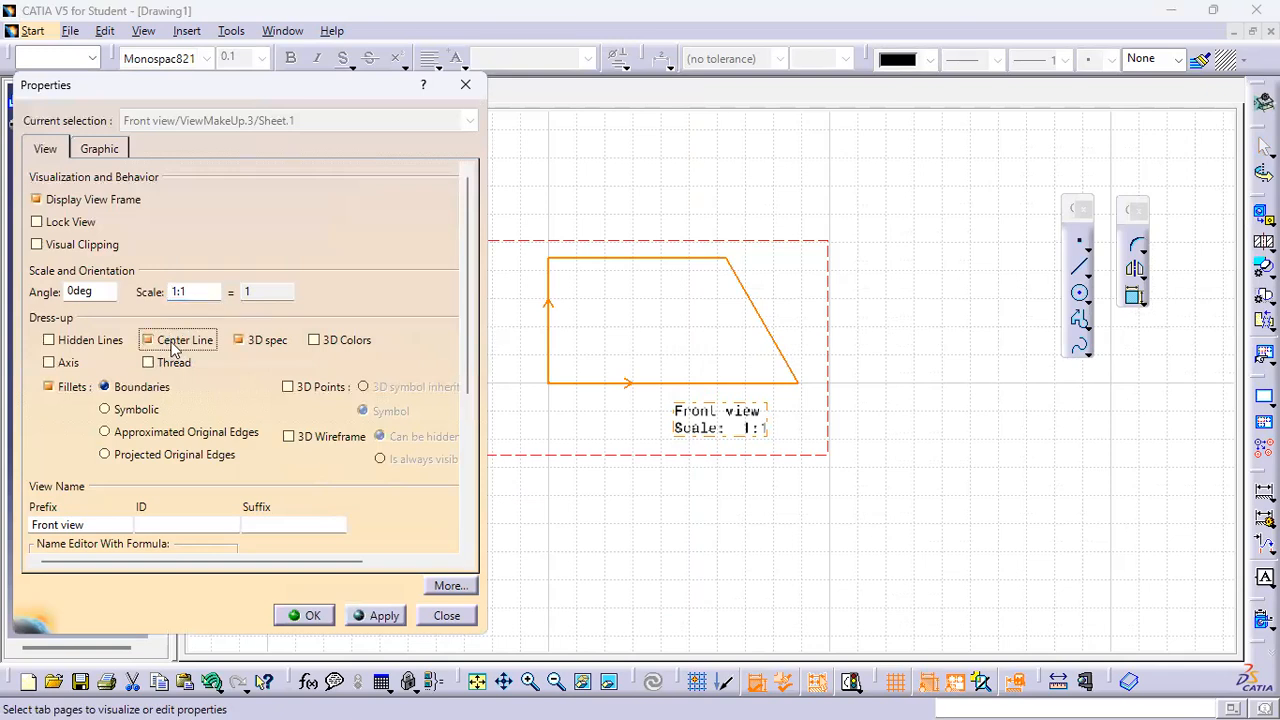
pyautogui.click(105, 348)
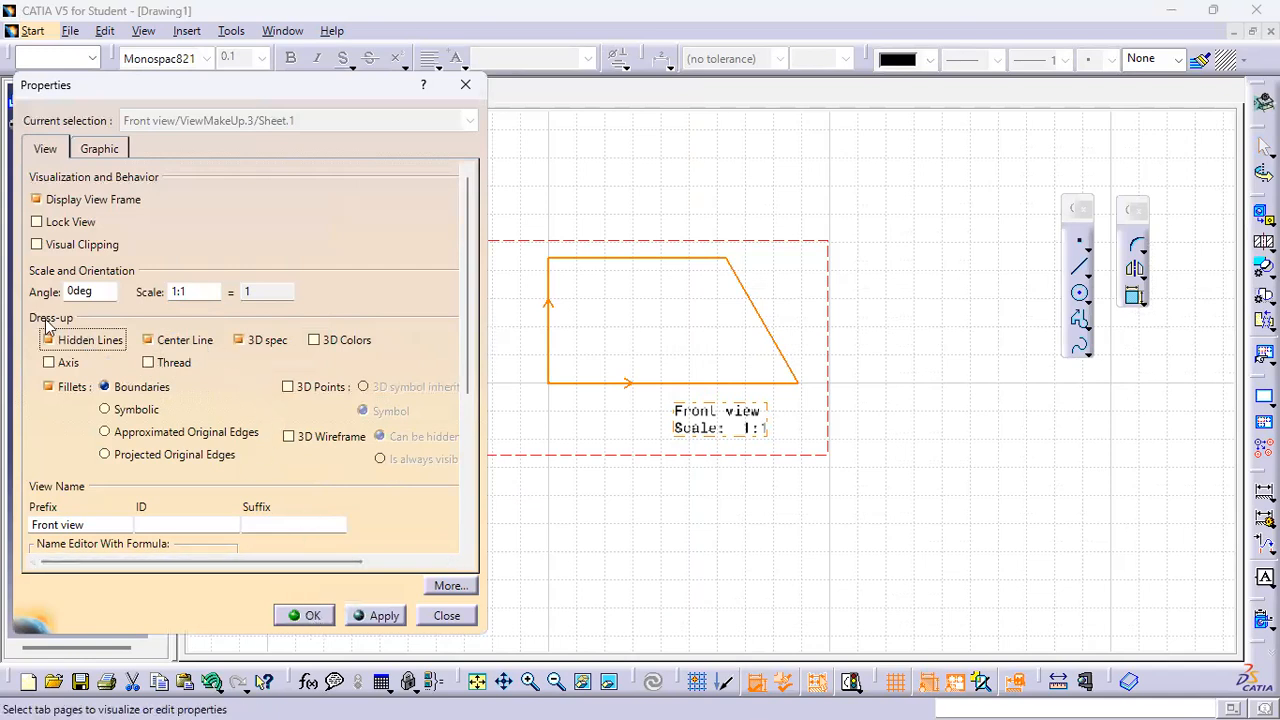
pyautogui.click(306, 615)
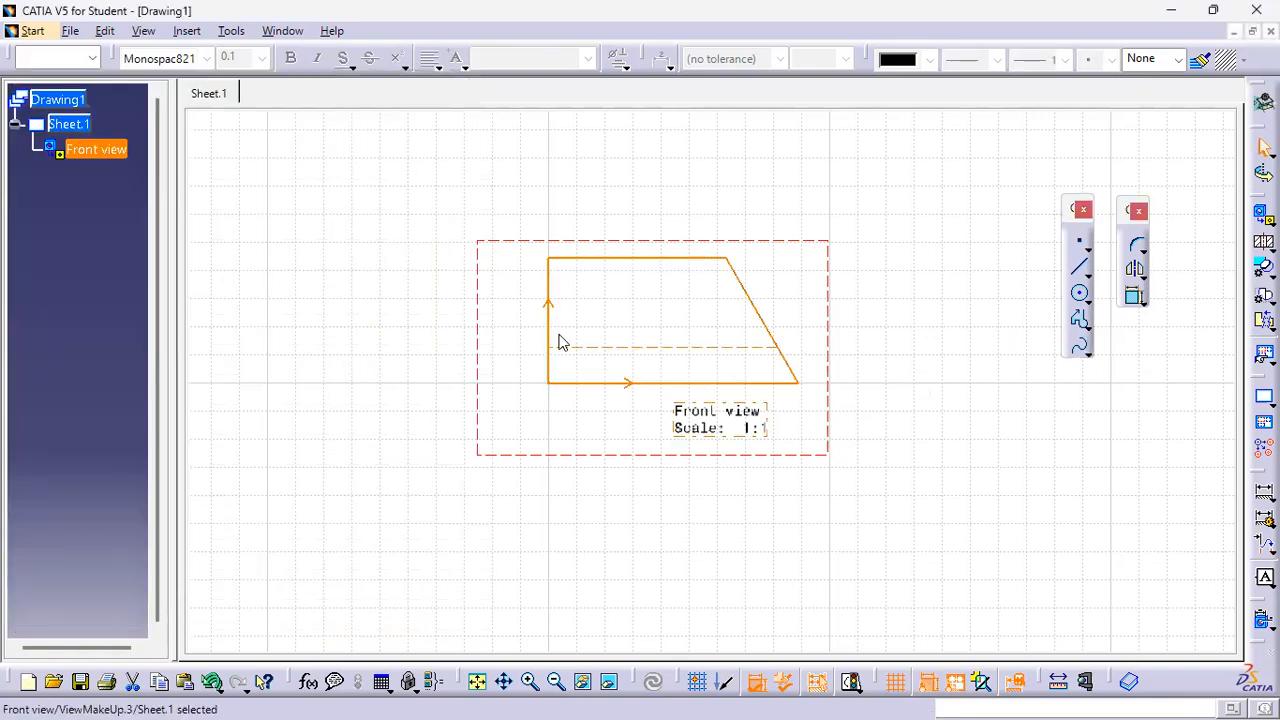
# Set the front view's scale to 2:1 in its properties
pyautogui.moveTo(686, 466)
pyautogui.mouseDown(button='middle')
pyautogui.moveTo(754, 480)
pyautogui.moveTo(751, 502)
pyautogui.mouseUp(button='middle')
pyautogui.moveTo(774, 412); pyautogui.dragTo(737, 337, button='middle')
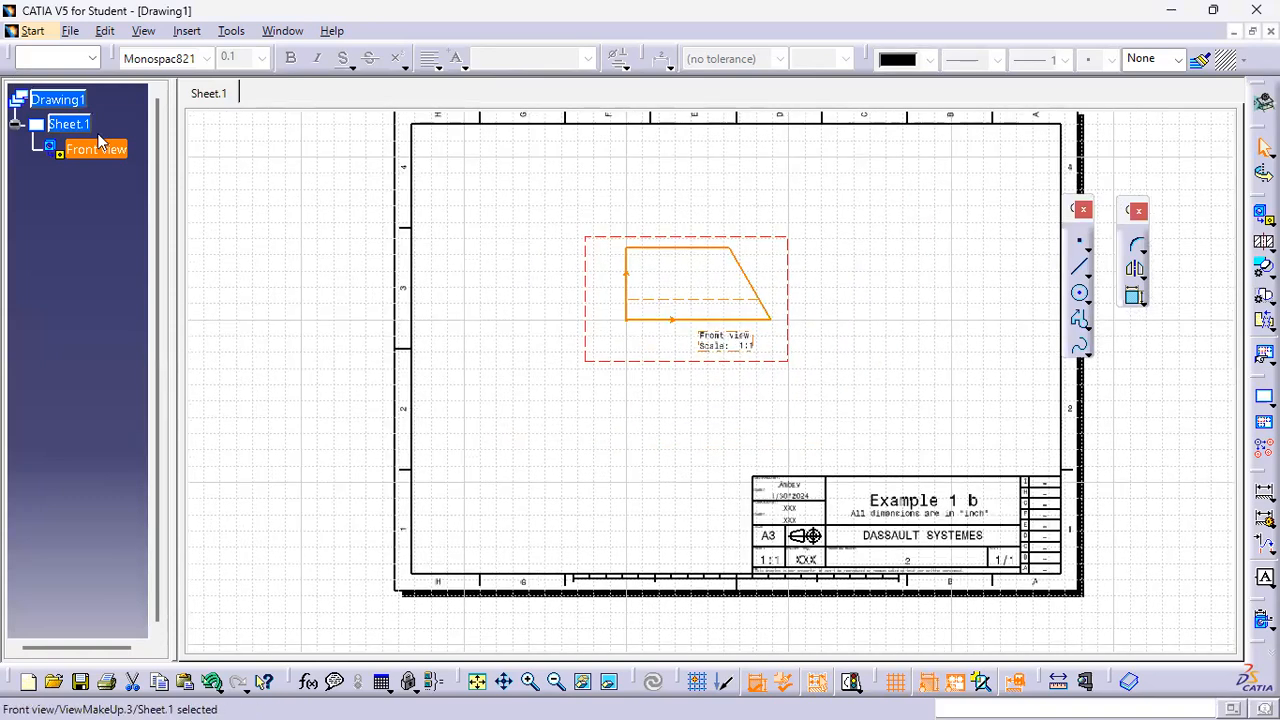
pyautogui.rightClick(86, 152)
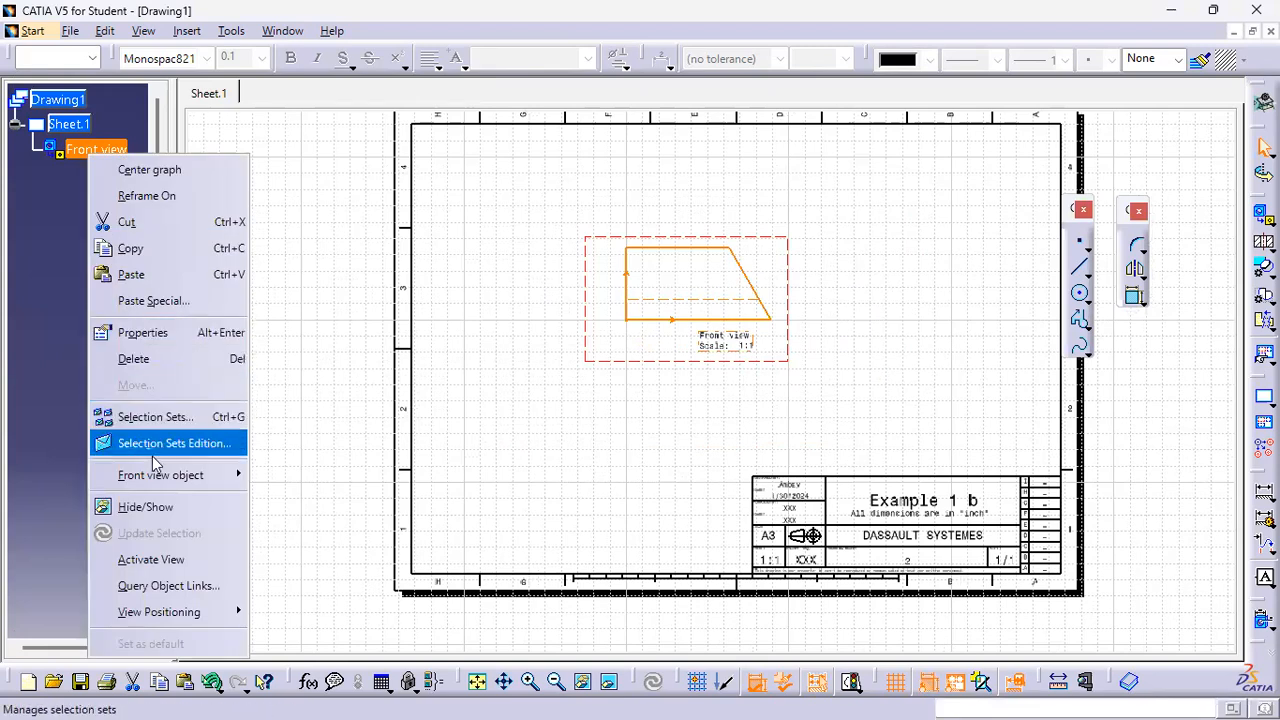
pyautogui.click(168, 331)
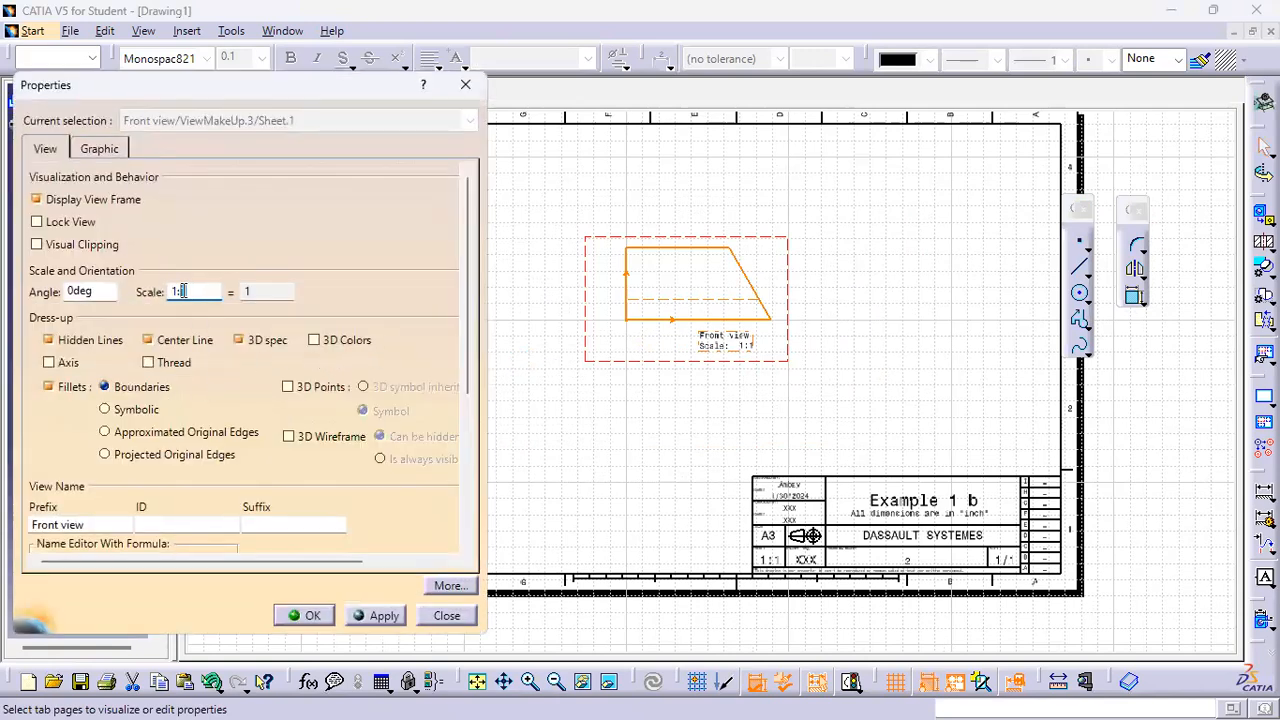
pyautogui.click(376, 615)
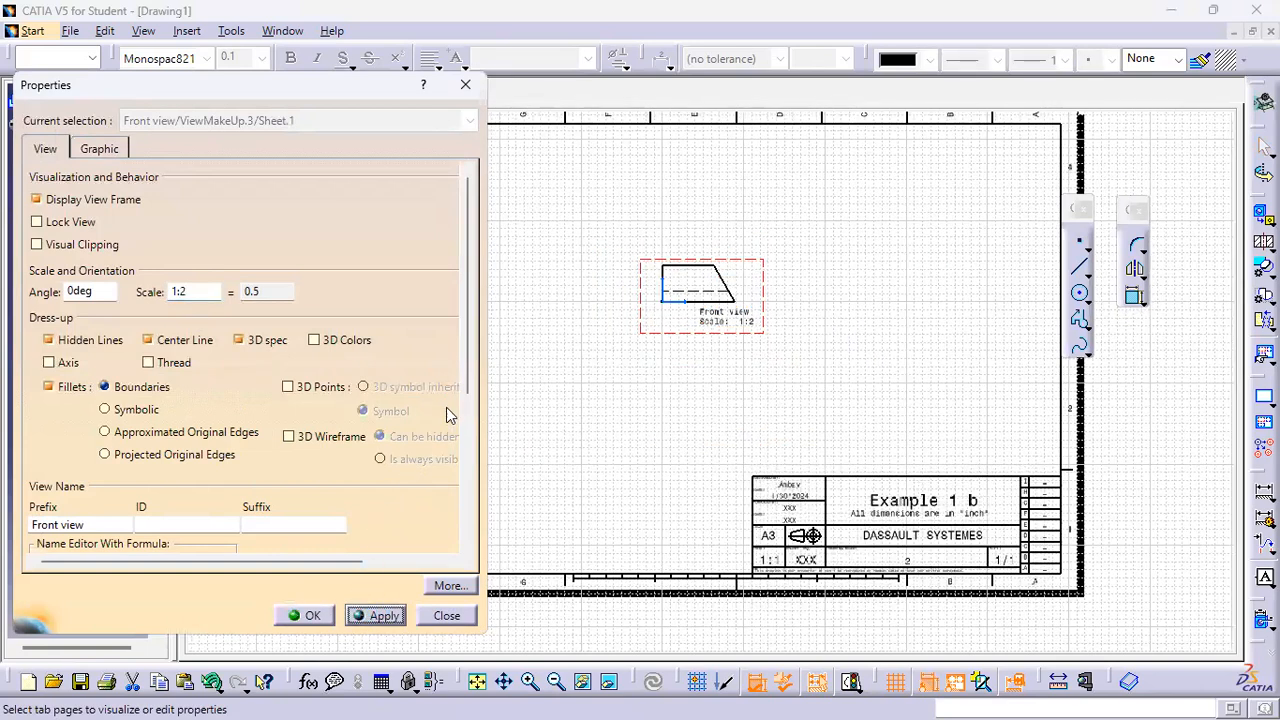
pyautogui.click(196, 291)
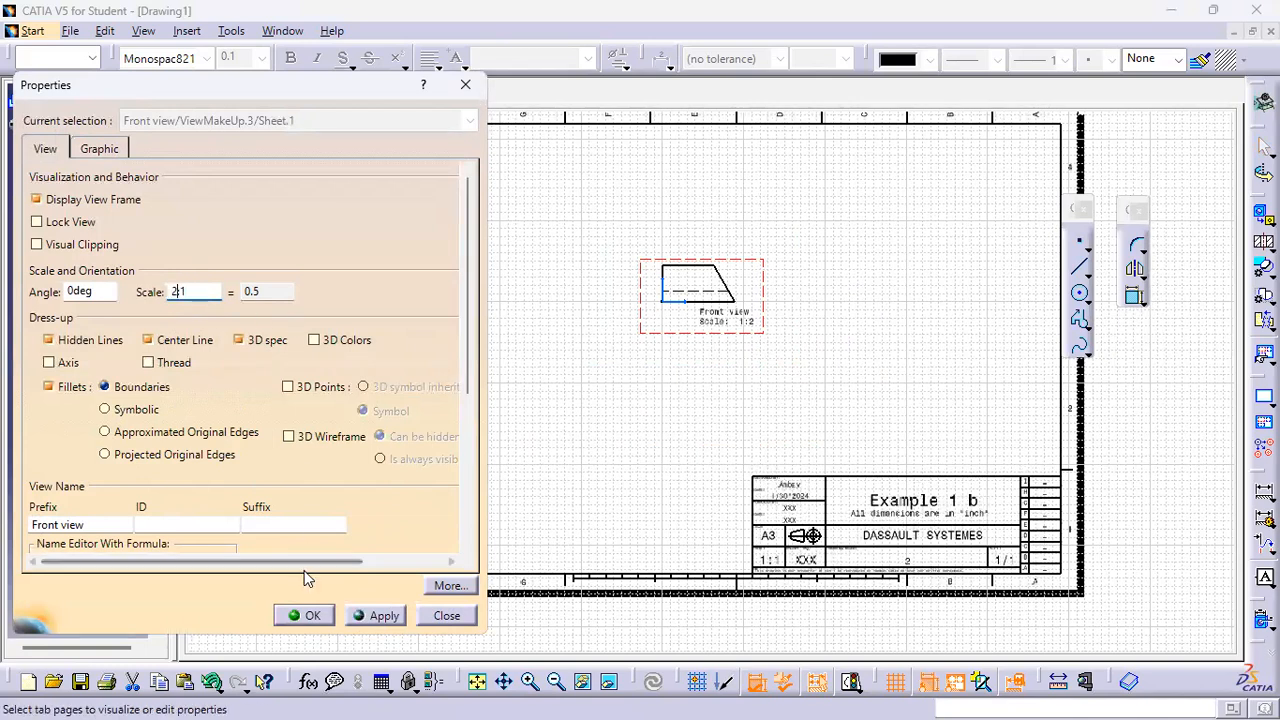
pyautogui.click(380, 614)
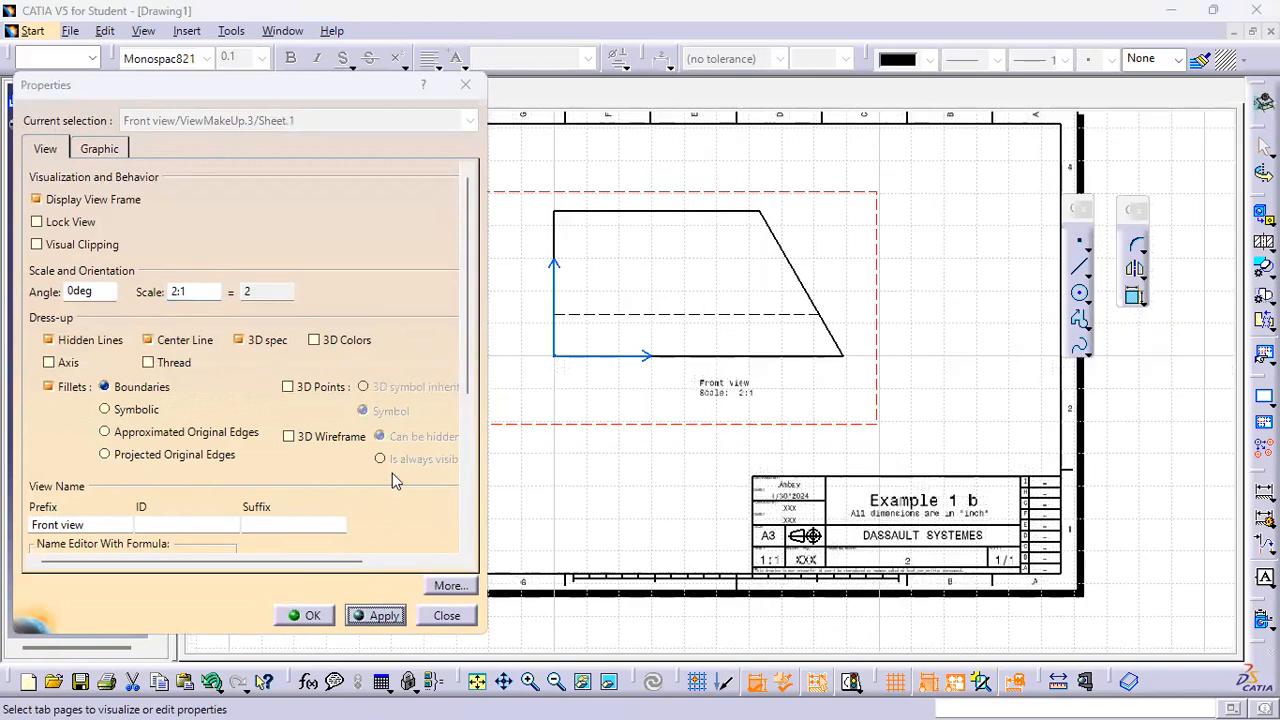
pyautogui.click(308, 615)
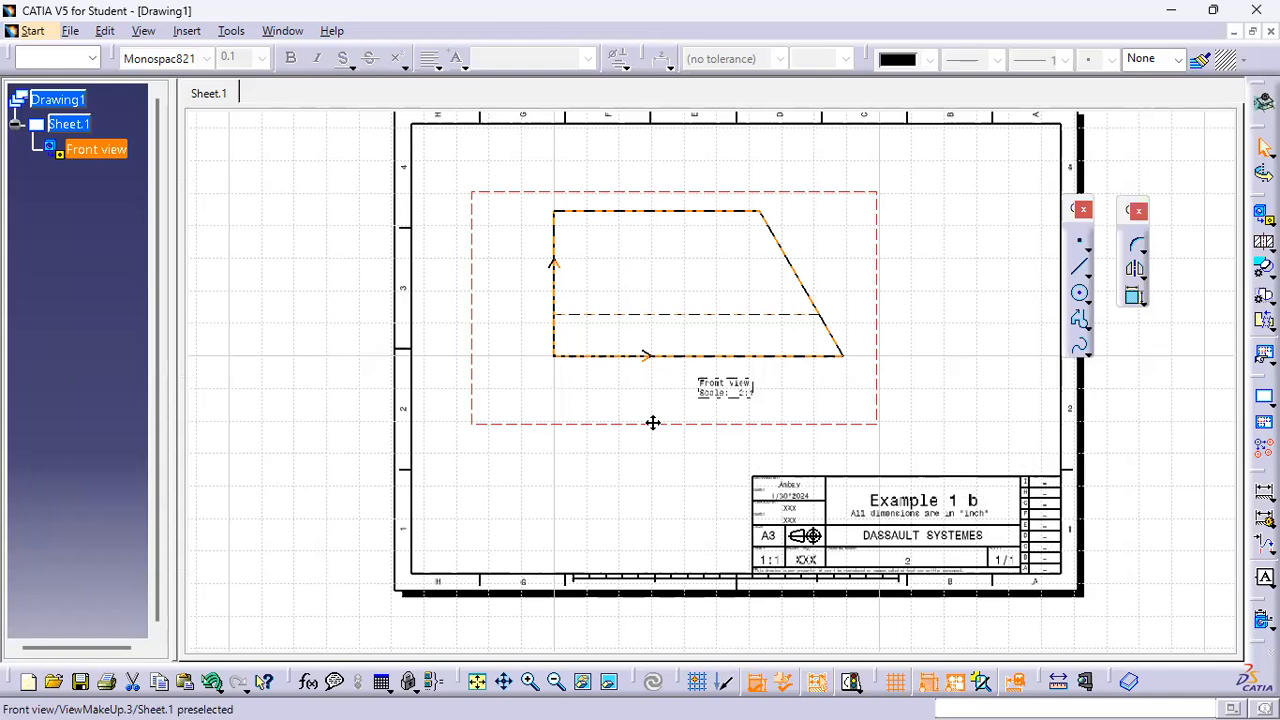
# Move the front view higher on the sheet and its view label beside the profile's lower right corner
pyautogui.moveTo(655, 421); pyautogui.dragTo(714, 357)
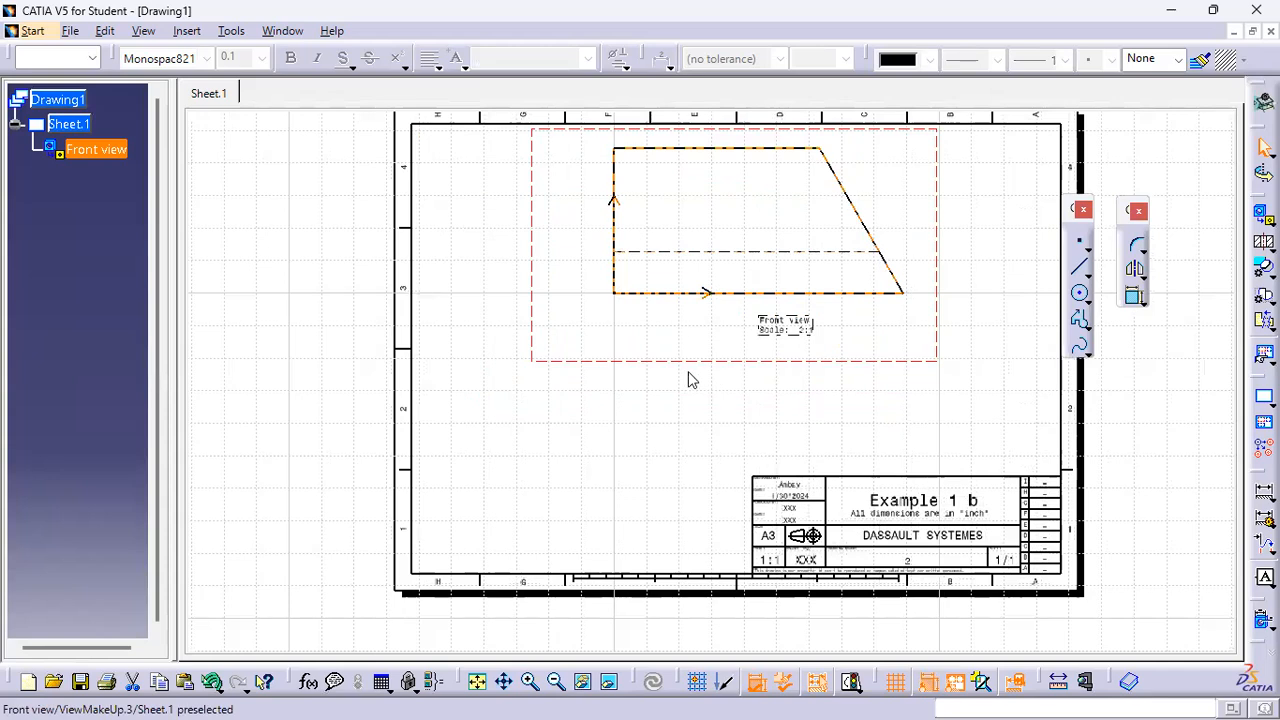
pyautogui.click(815, 330)
pyautogui.moveTo(801, 326); pyautogui.dragTo(947, 269)
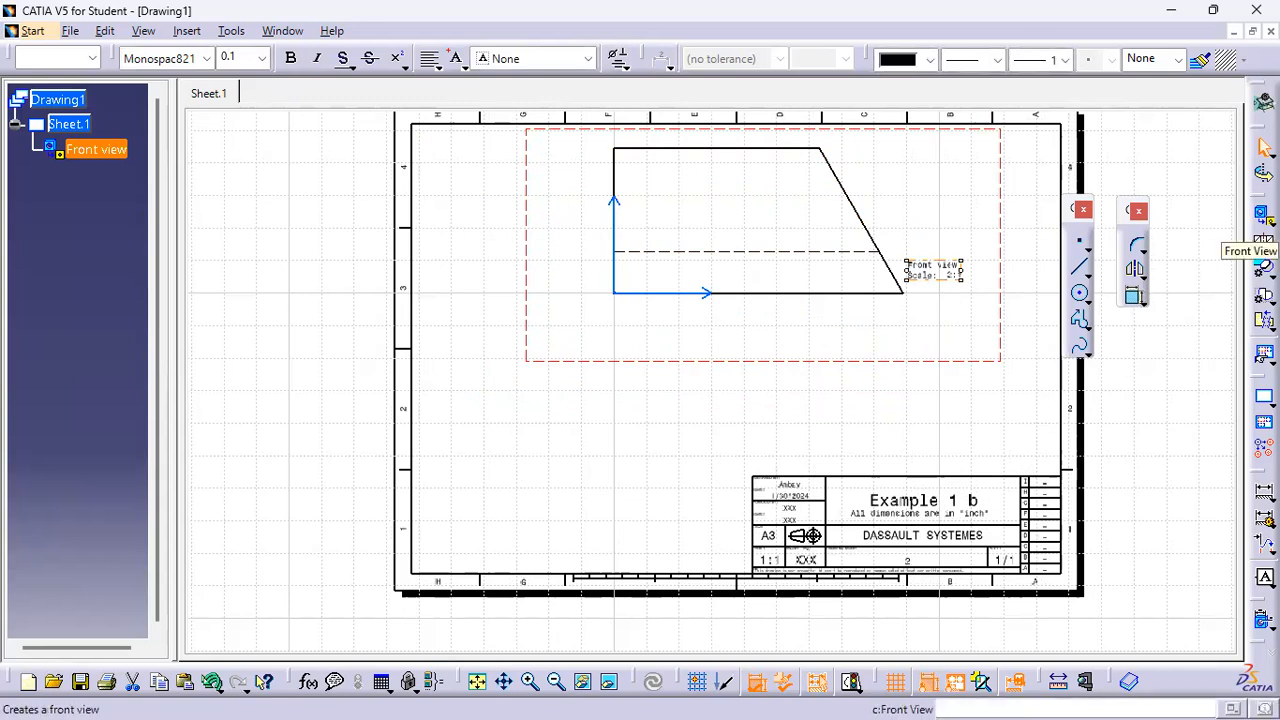
# Project a top view below the front view and a right view to the left of the front view
pyautogui.click(1267, 221)
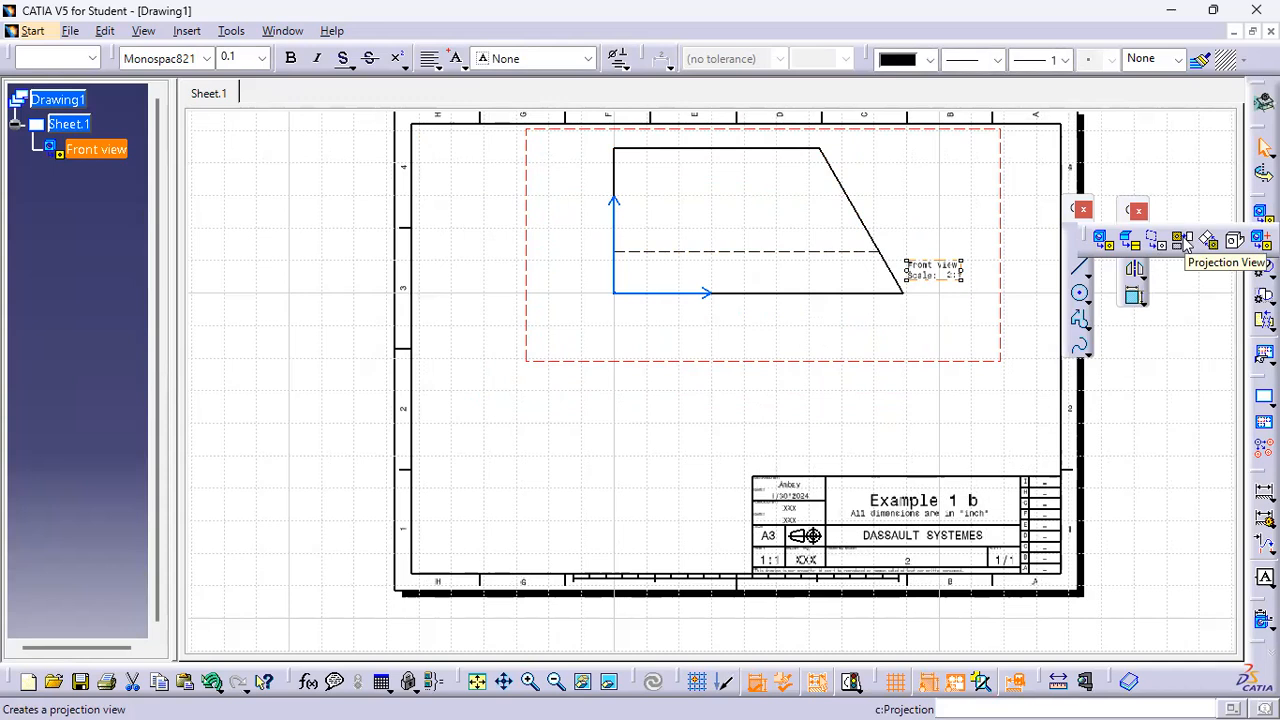
pyautogui.click(1183, 244)
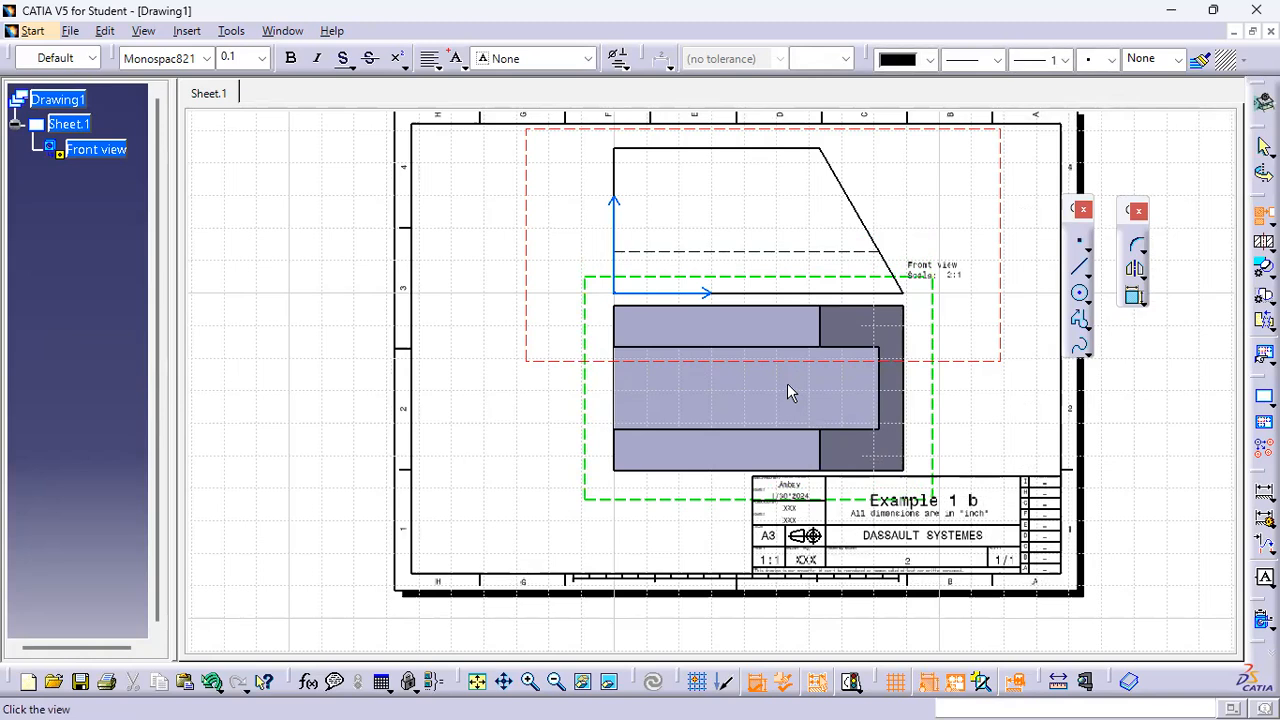
pyautogui.click(787, 383)
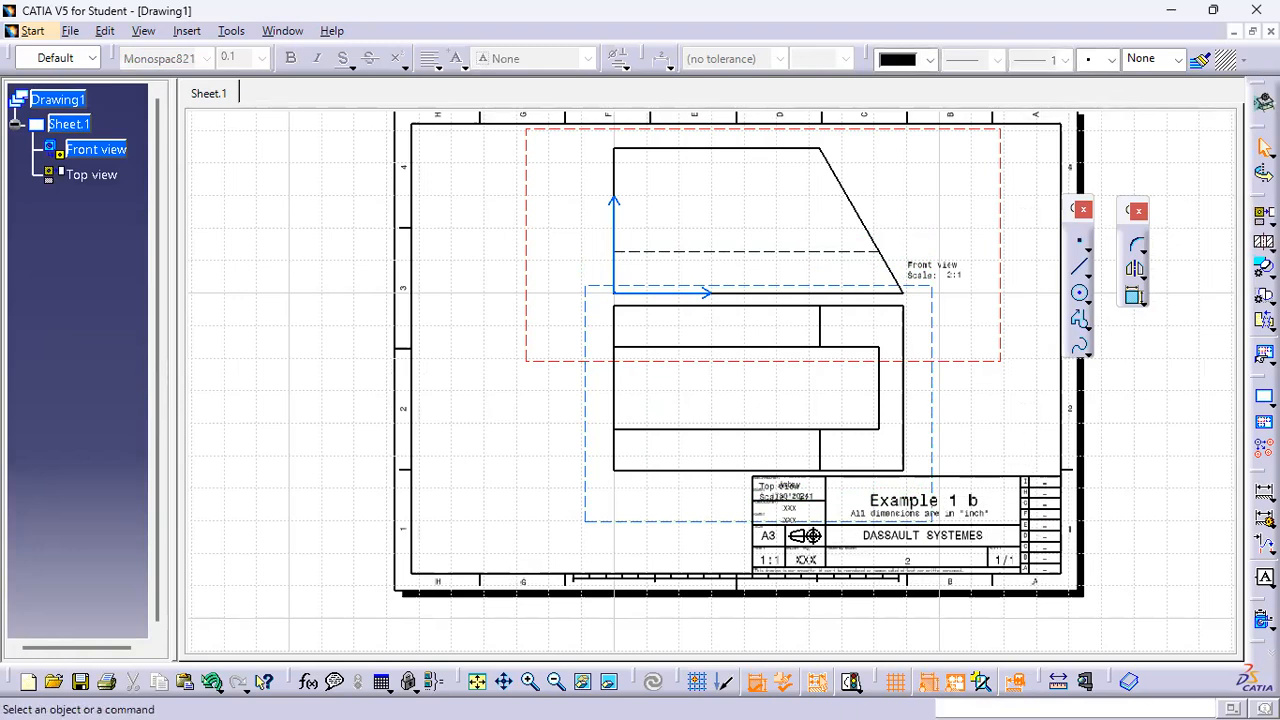
pyautogui.click(1263, 243)
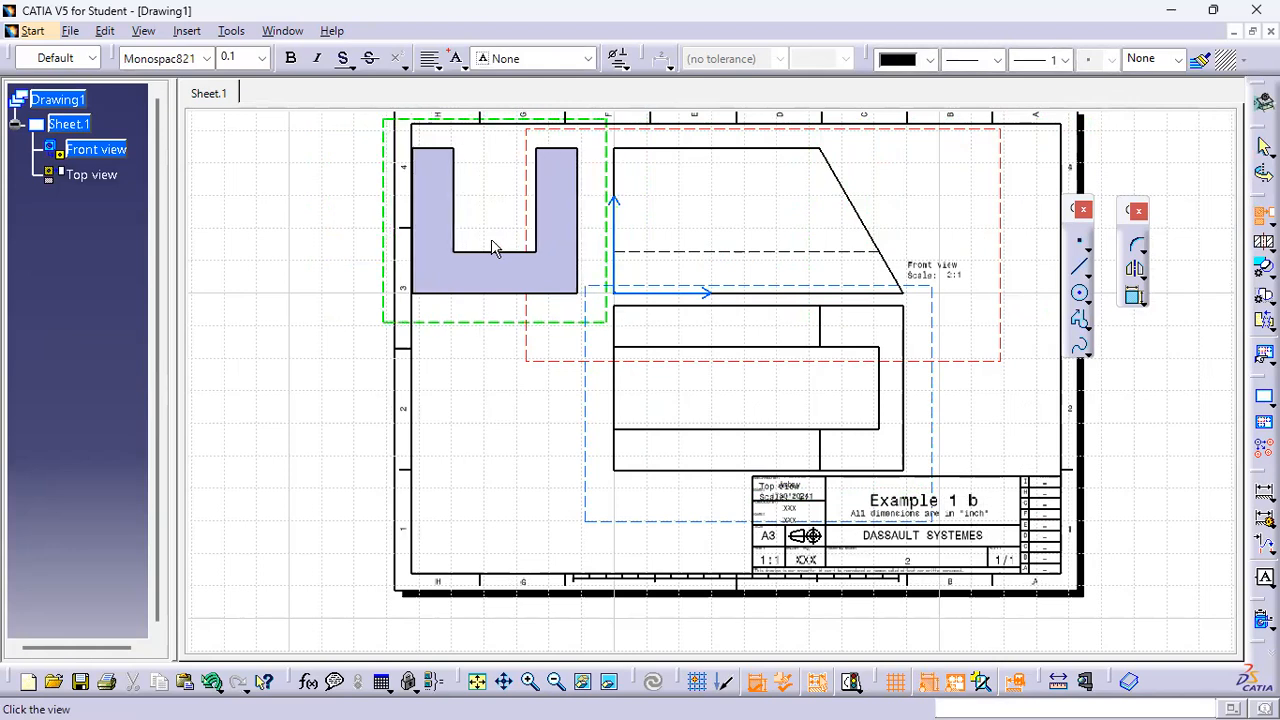
pyautogui.click(470, 382)
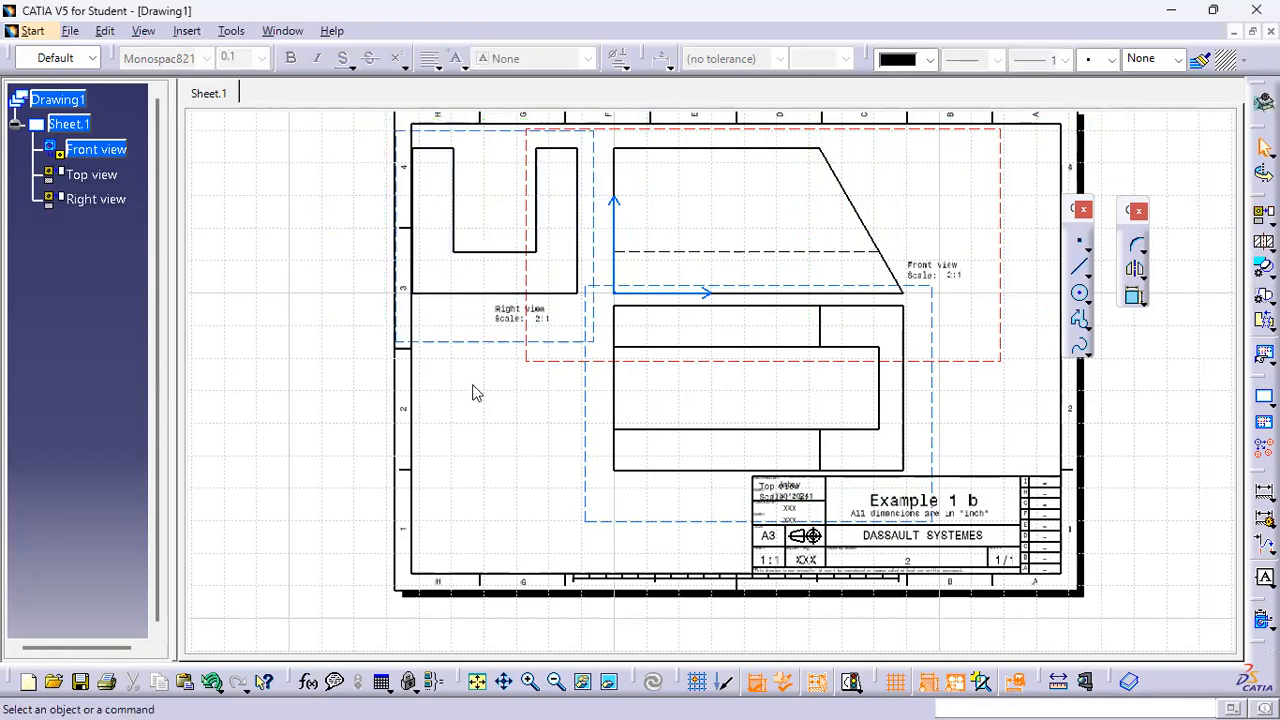
# Select all three views and set their scale to 1:1 in their properties
pyautogui.scroll(-3, 508, 425)
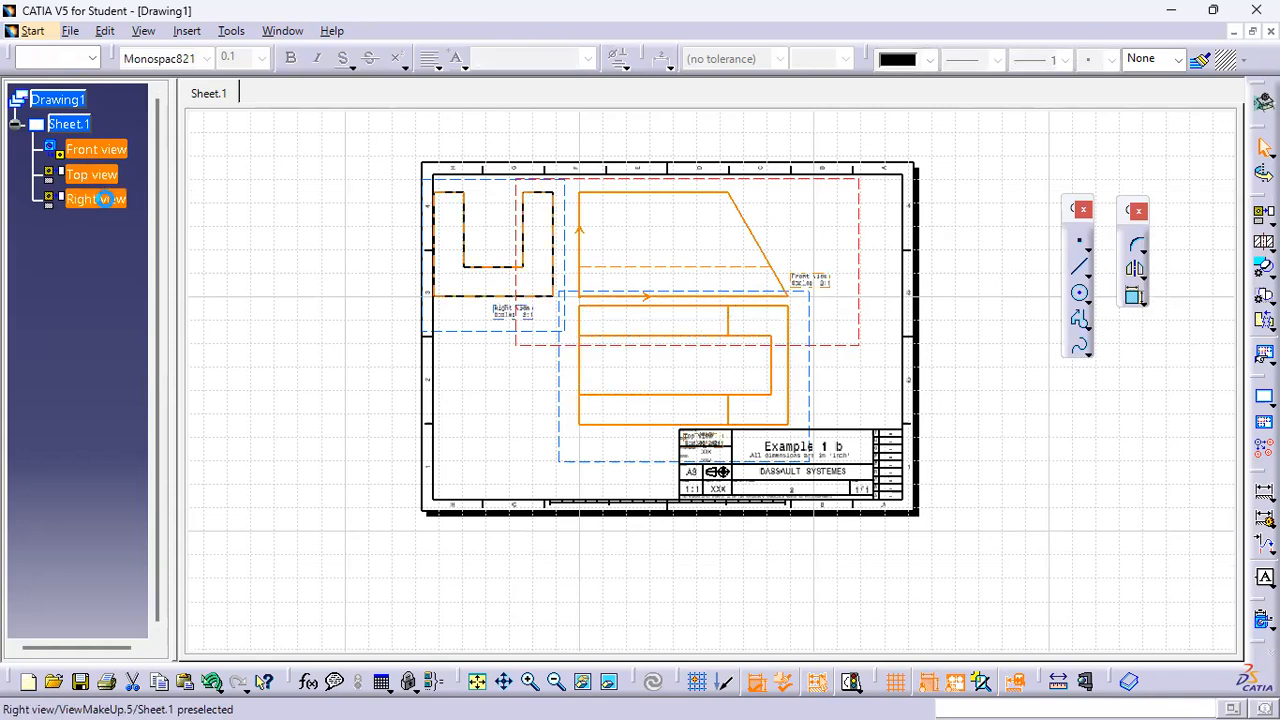
pyautogui.keyDown('ctrl'); pyautogui.click(104, 199); pyautogui.keyUp('ctrl')
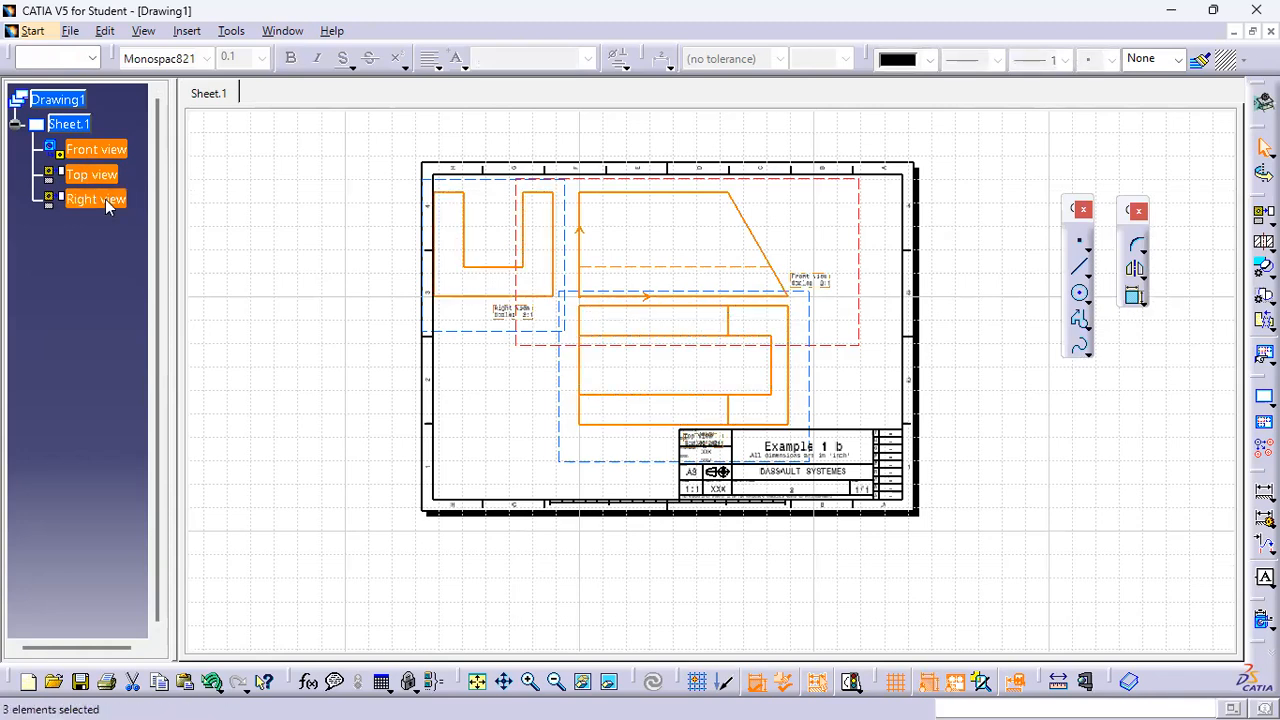
pyautogui.rightClick(104, 199)
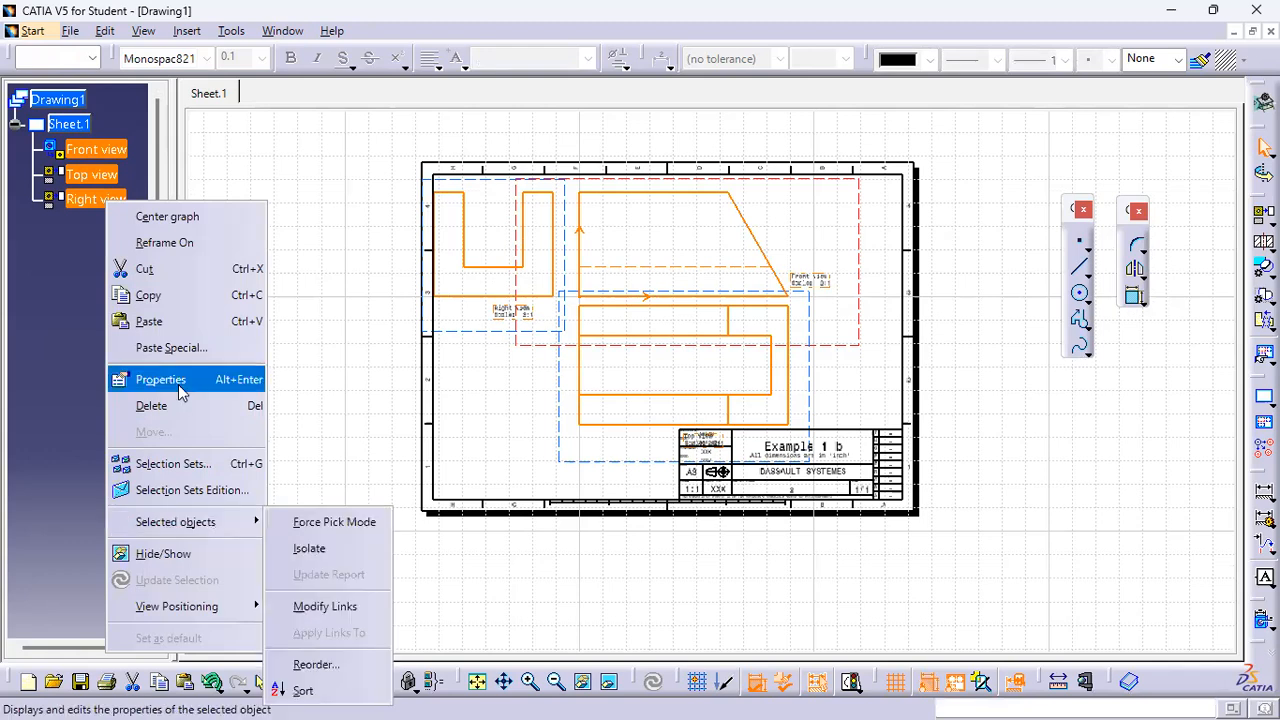
pyautogui.click(178, 380)
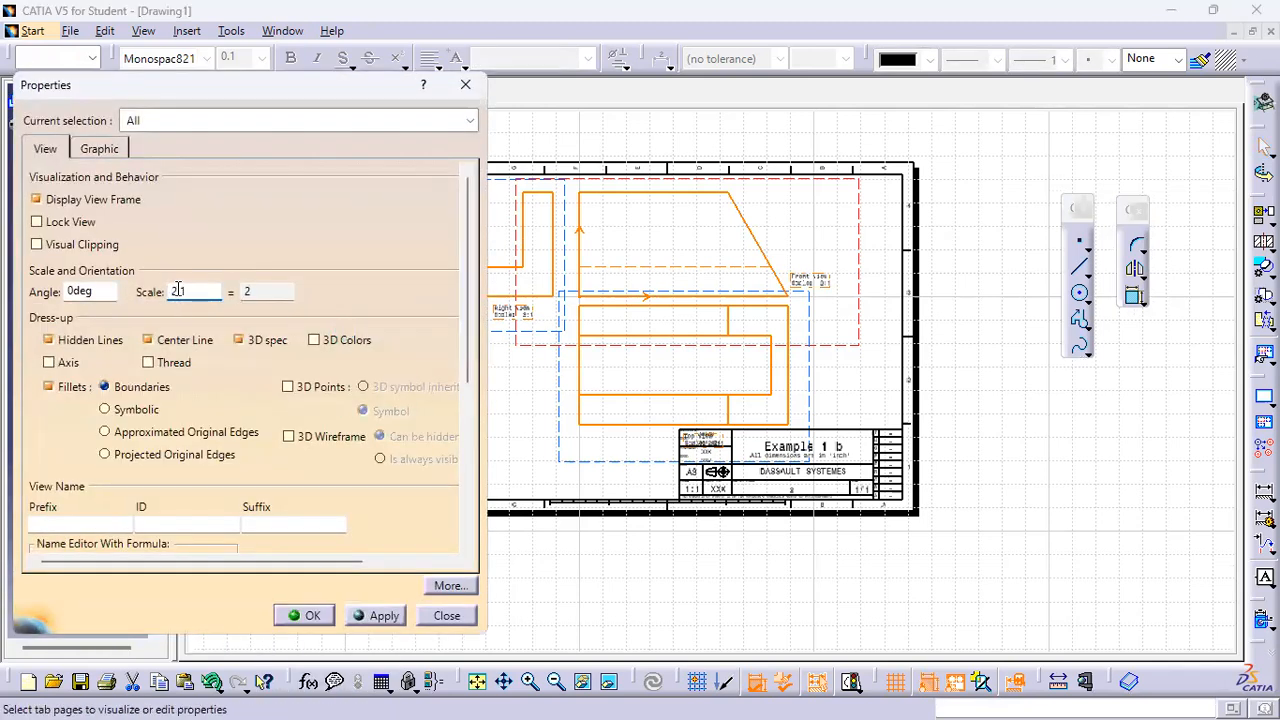
pyautogui.click(302, 615)
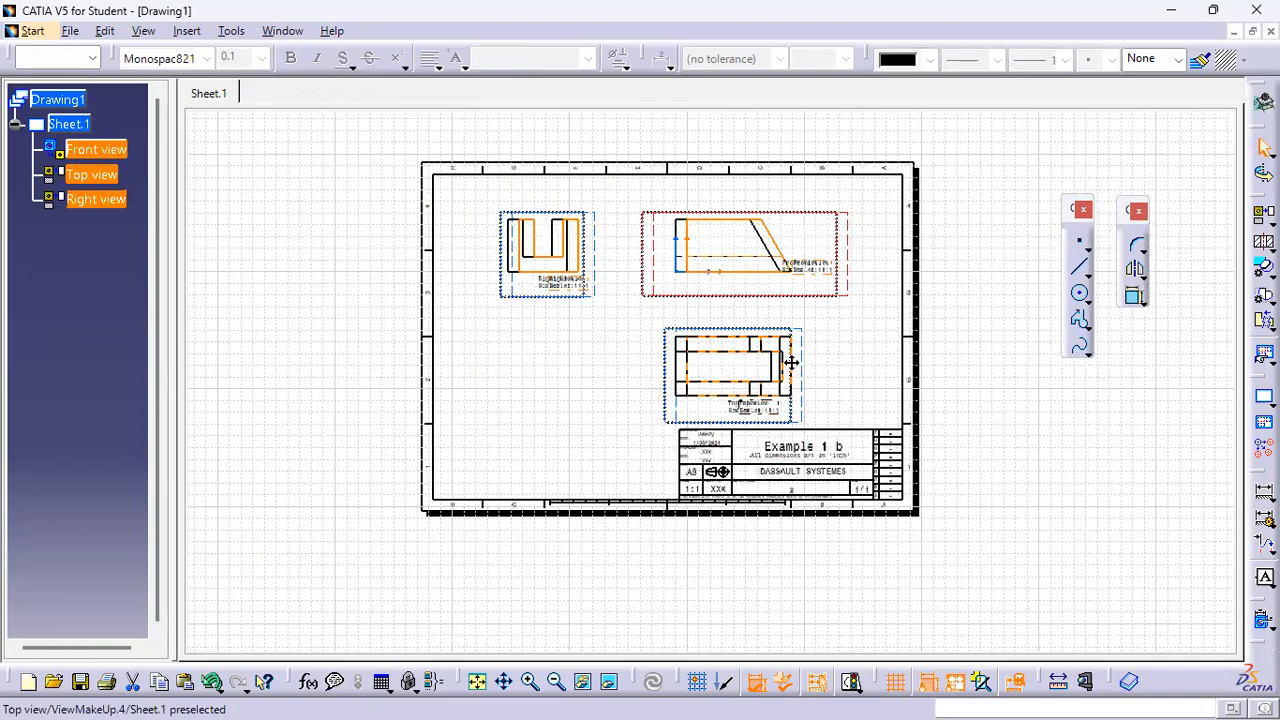
# Nudge the front view slightly and move its view label down beside the profile's lower right corner
pyautogui.click(834, 272)
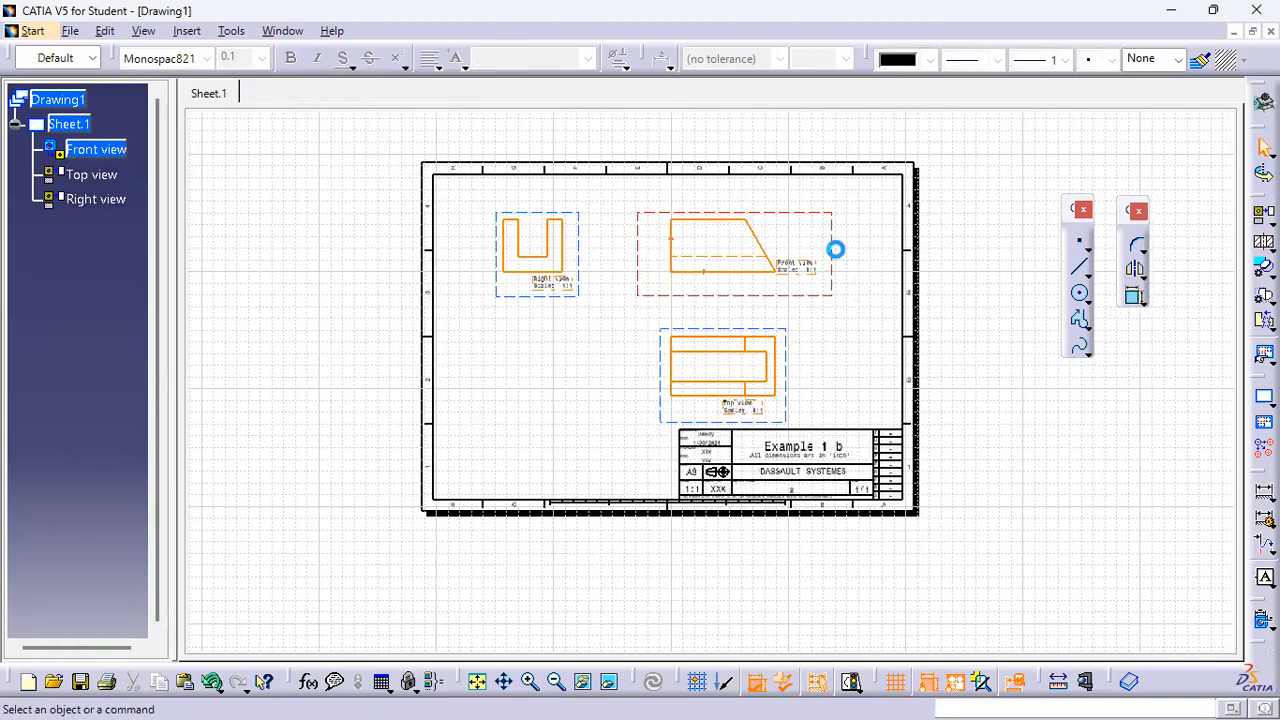
pyautogui.click(855, 300)
pyautogui.click(832, 246)
pyautogui.moveTo(832, 246)
pyautogui.mouseDown()
pyautogui.moveTo(808, 251)
pyautogui.moveTo(836, 254)
pyautogui.mouseUp()
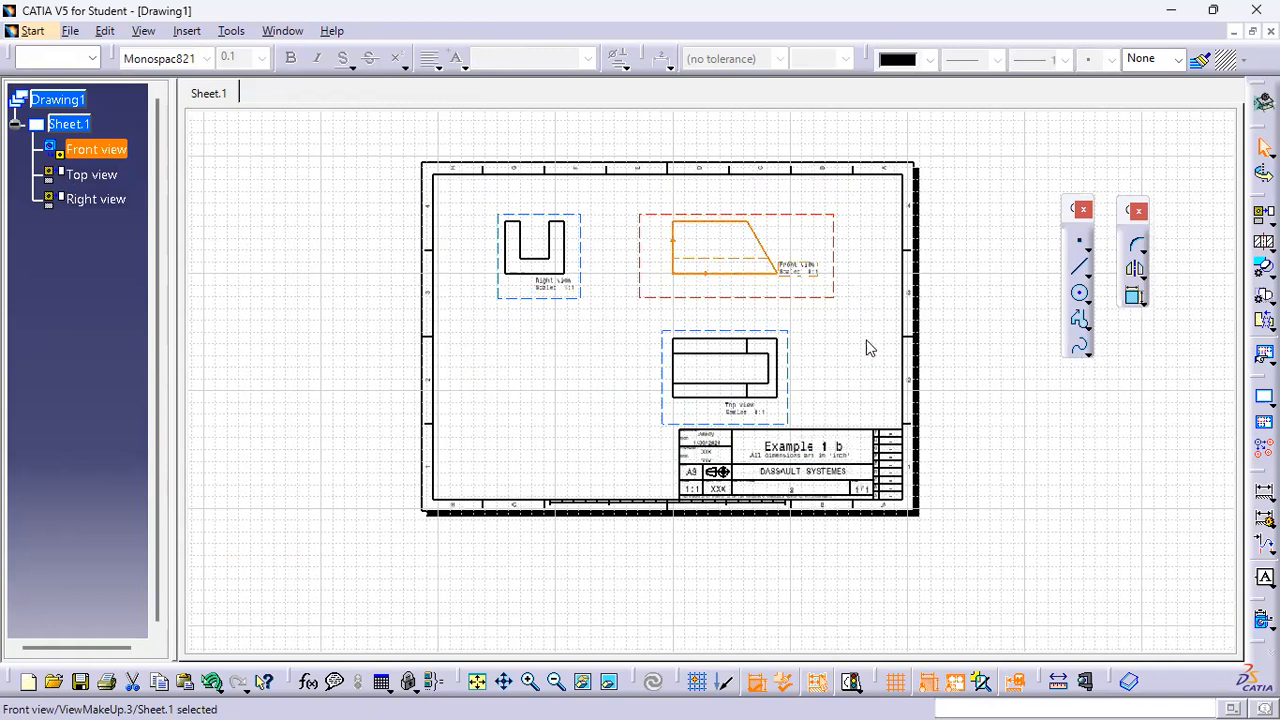
pyautogui.moveTo(824, 319)
pyautogui.mouseDown(button='middle')
pyautogui.moveTo(777, 274)
pyautogui.moveTo(828, 196)
pyautogui.moveTo(903, 394)
pyautogui.moveTo(866, 365)
pyautogui.moveTo(900, 391)
pyautogui.mouseUp(button='middle')
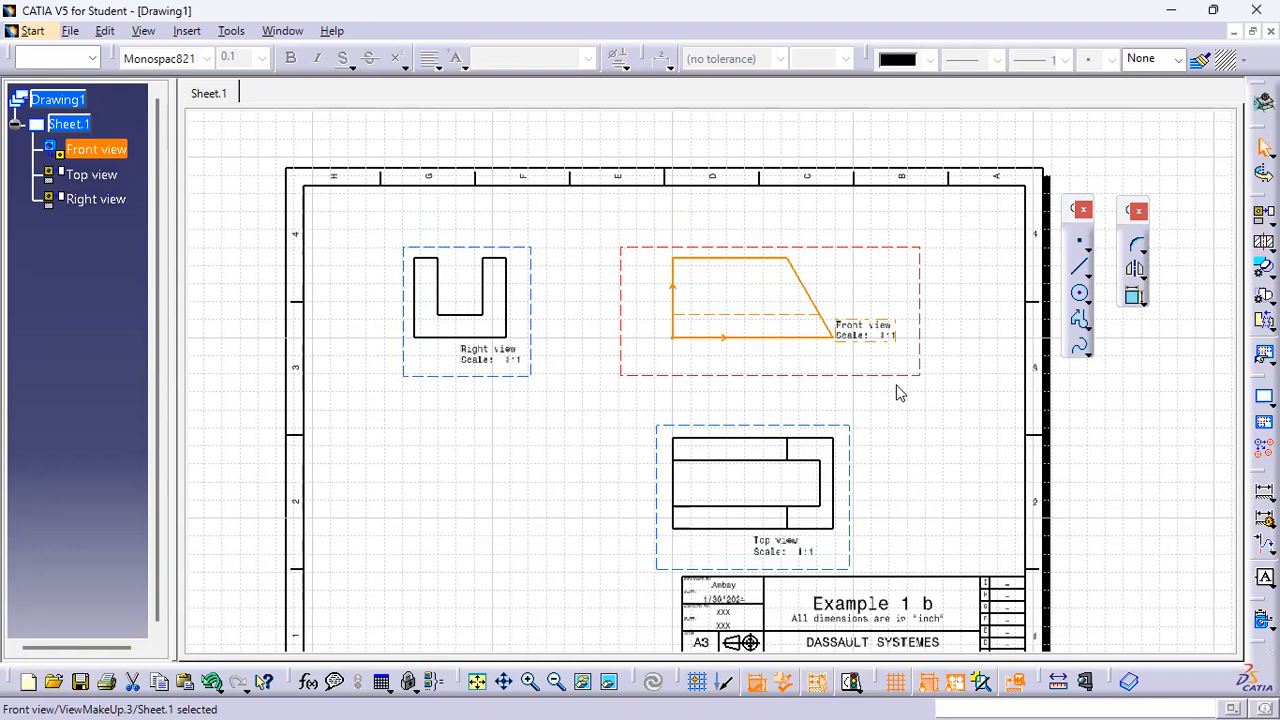
pyautogui.click(865, 333)
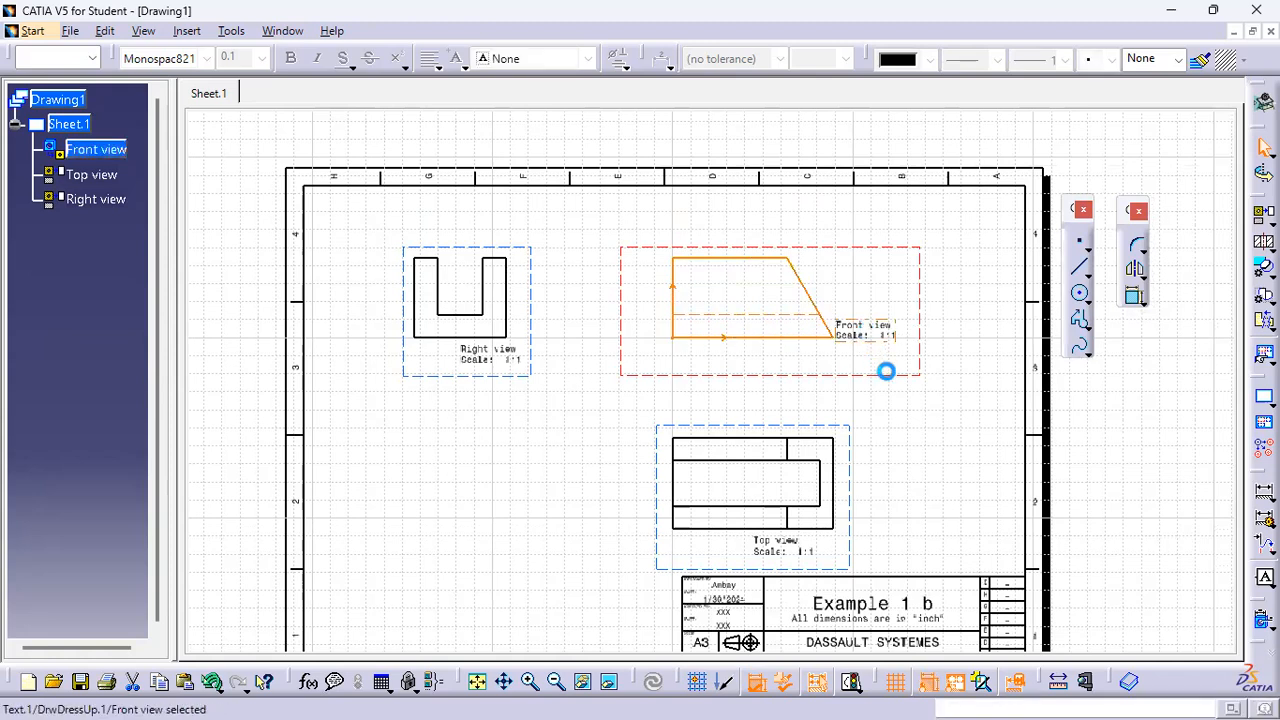
pyautogui.moveTo(865, 333); pyautogui.dragTo(900, 368)
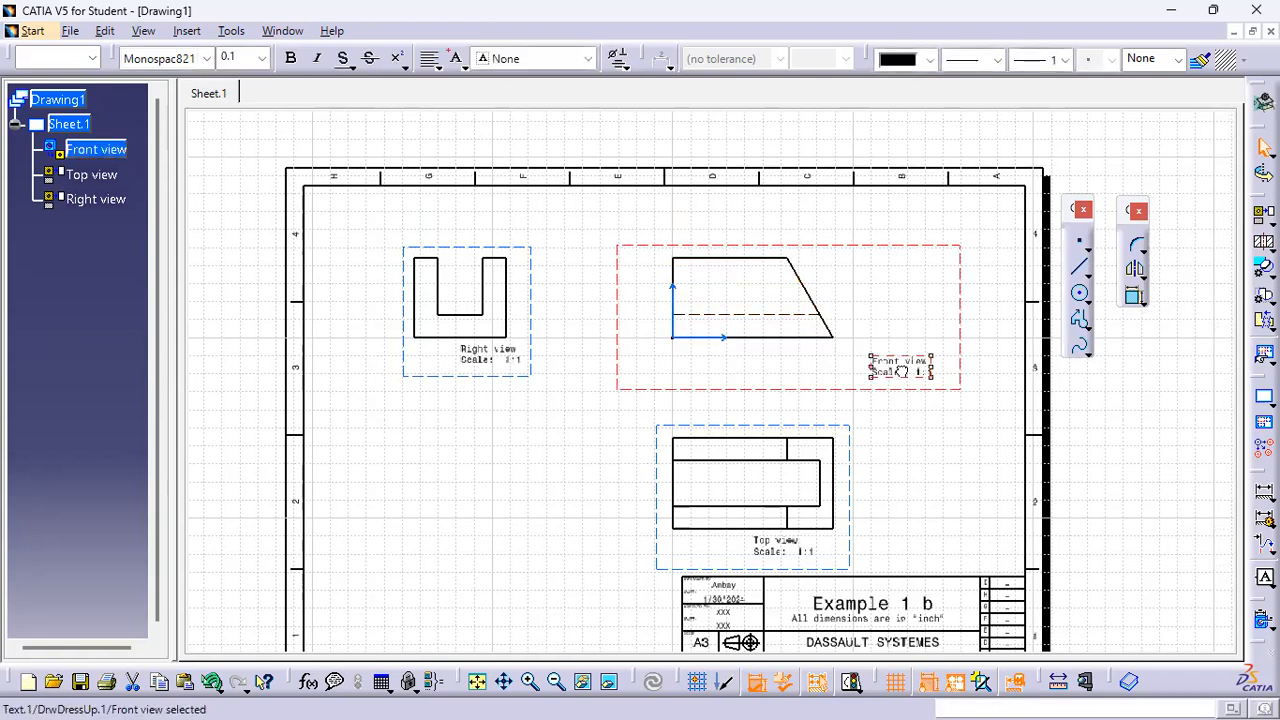
# Open the print settings and set the page format to A3 ISO in the page setup
pyautogui.click(17, 124)
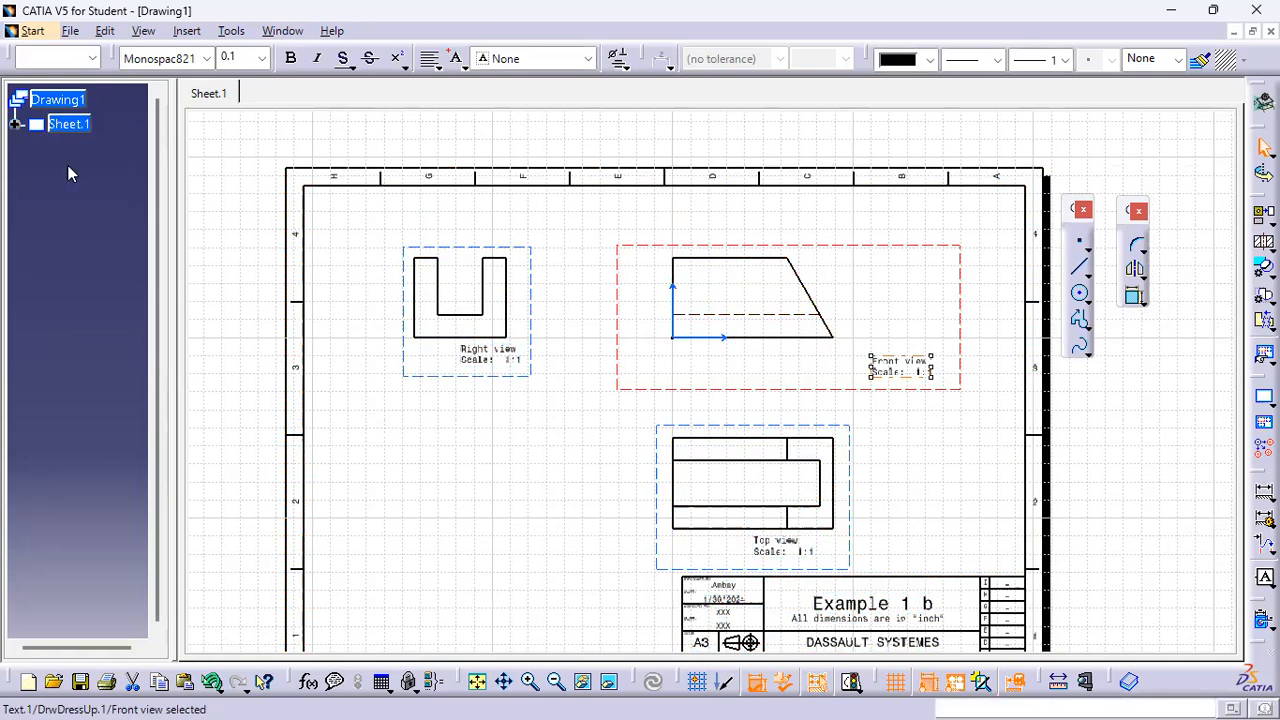
pyautogui.hotkey('ctrl', 'p')
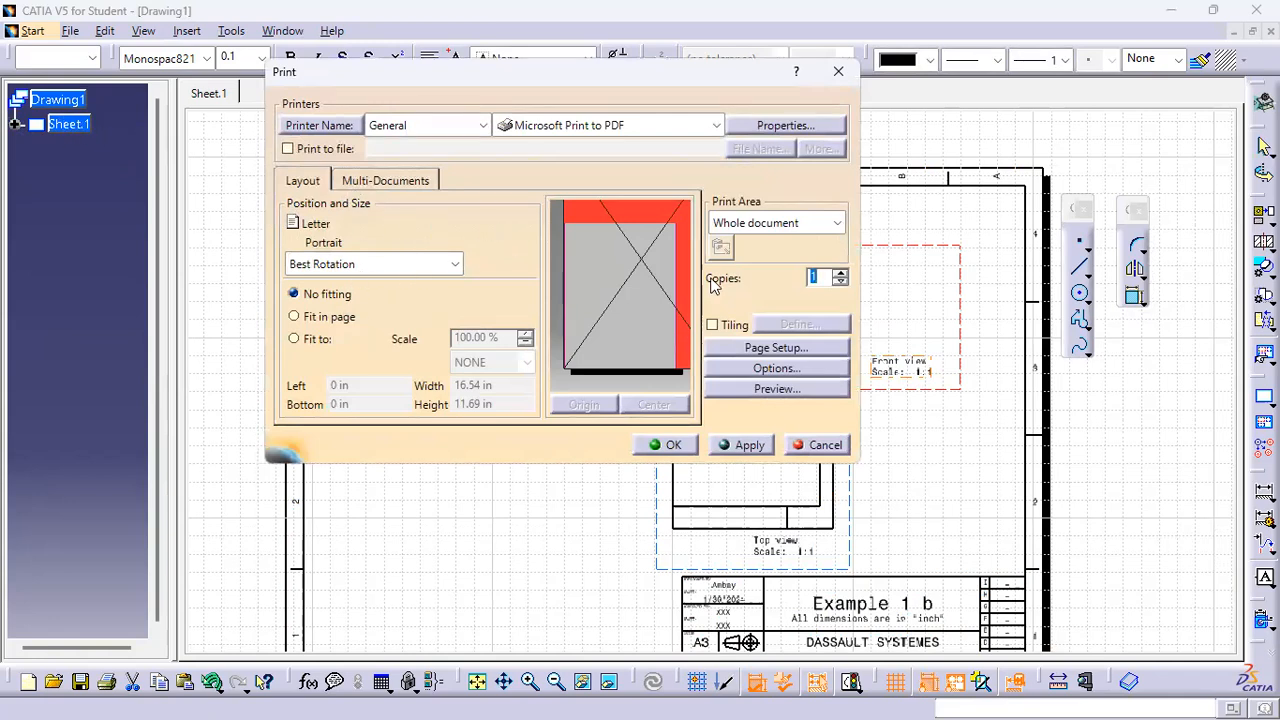
pyautogui.click(780, 350)
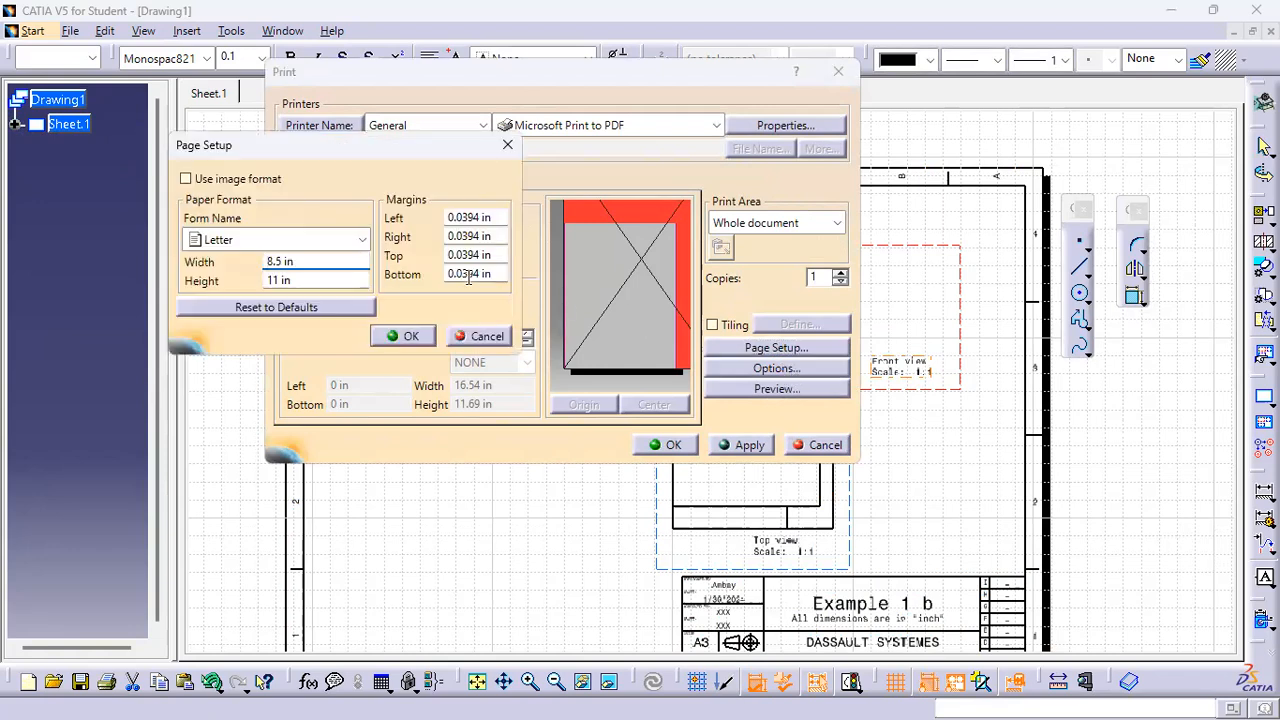
pyautogui.click(270, 239)
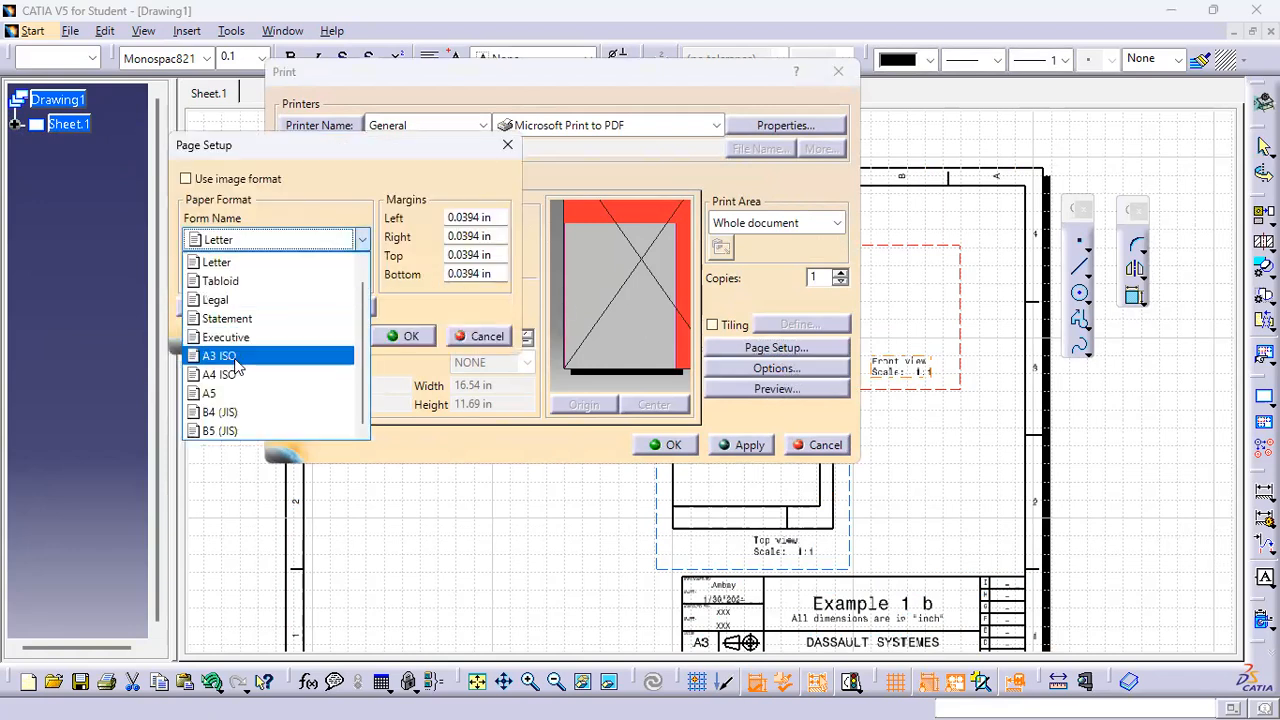
pyautogui.click(238, 357)
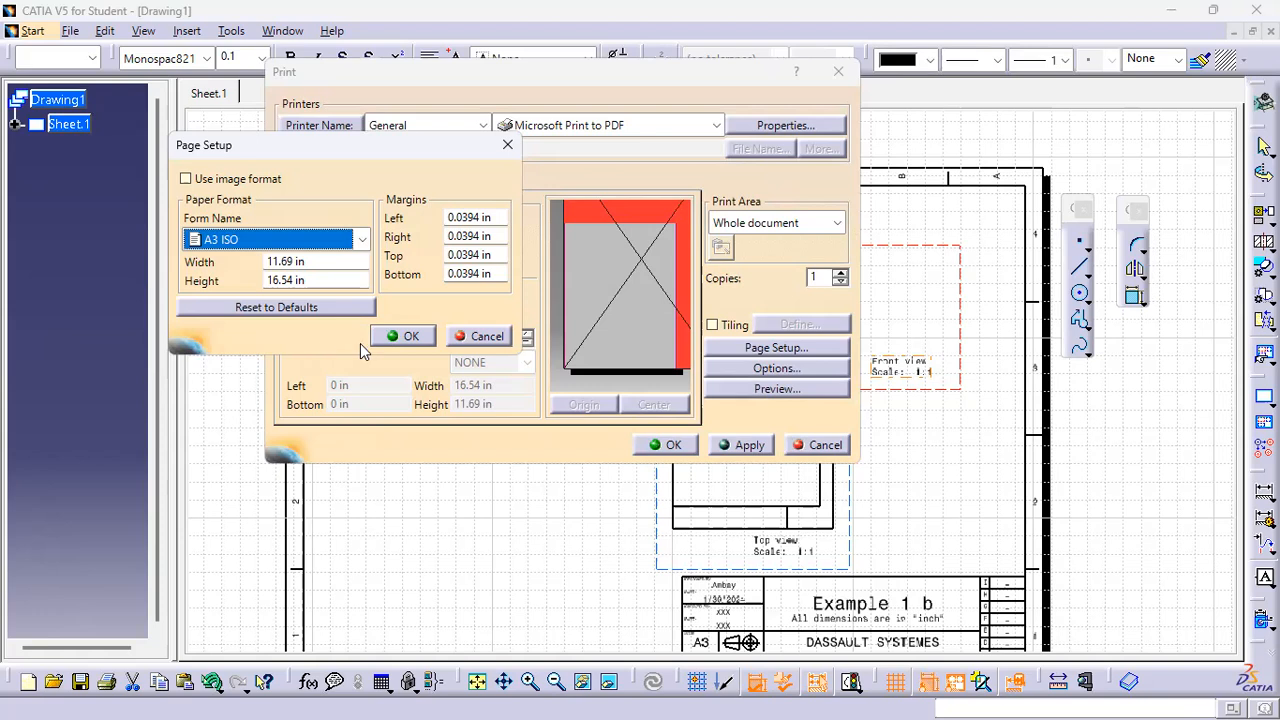
pyautogui.click(411, 337)
pyautogui.click(408, 334)
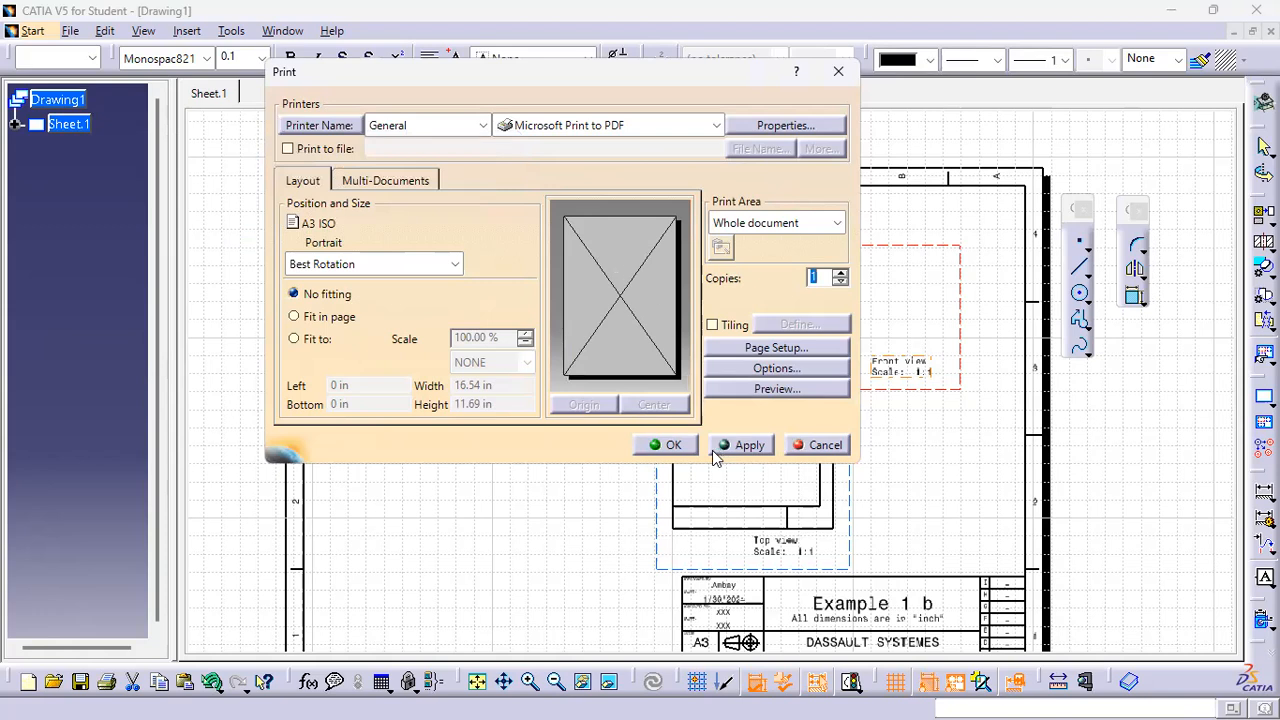
# Preview the printout, then print it to a PDF named Example 1 in the IME 222 Spring 2024 folder
pyautogui.click(770, 389)
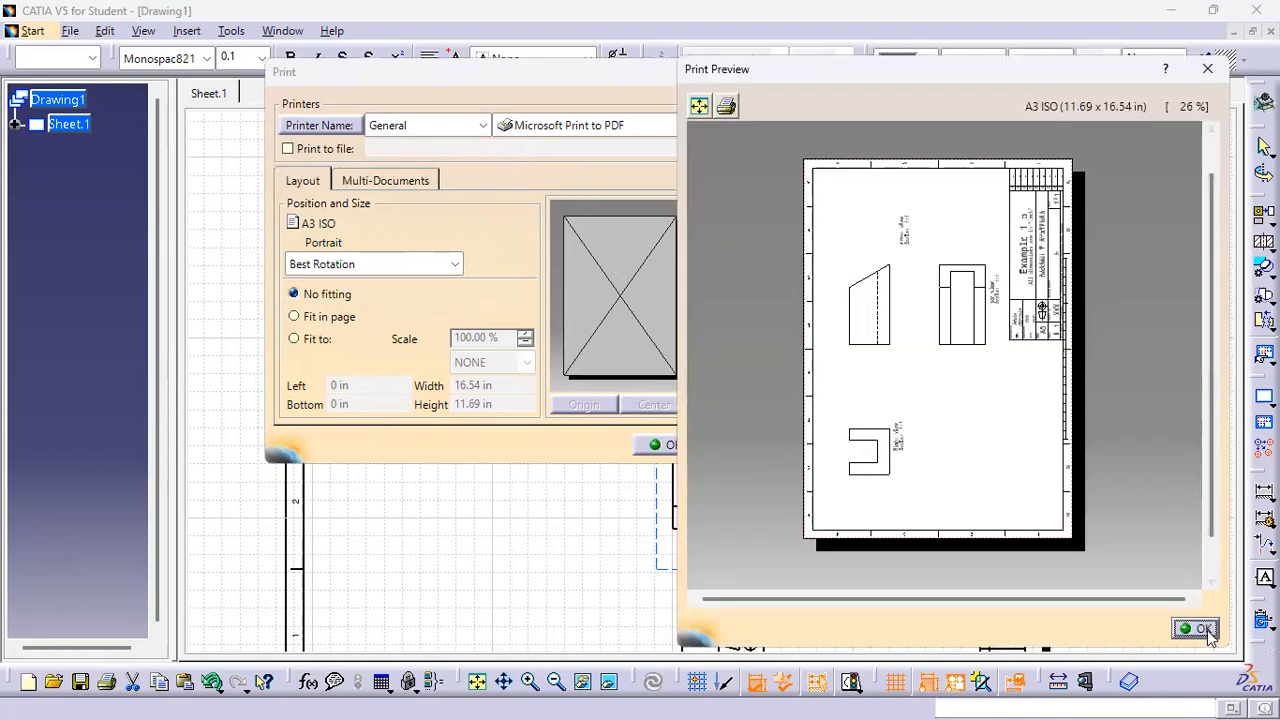
pyautogui.click(1204, 628)
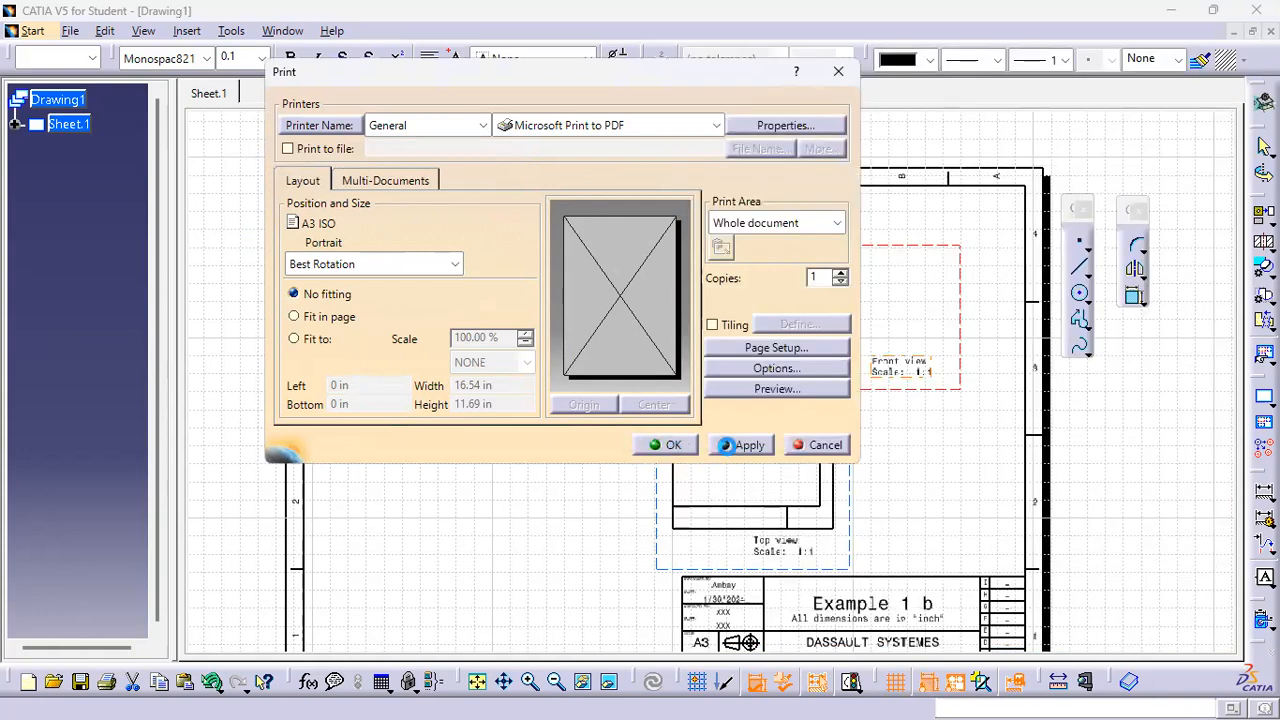
pyautogui.click(730, 450)
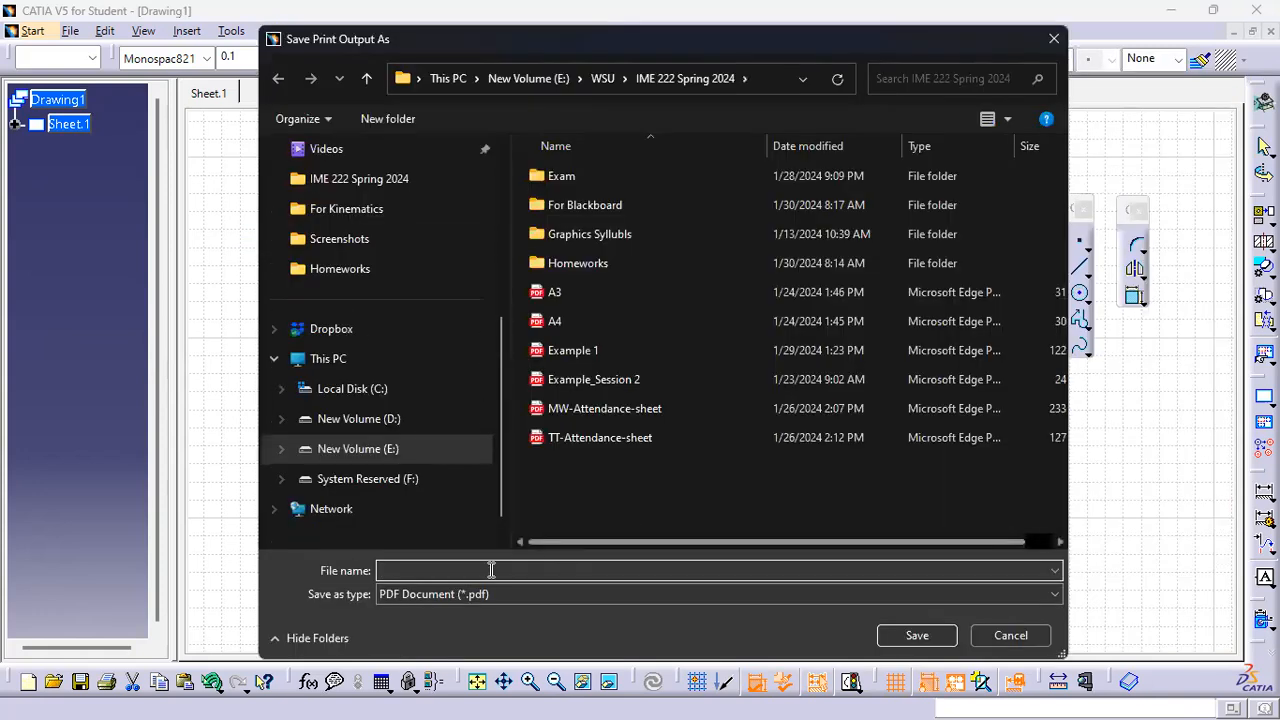
pyautogui.click(600, 356)
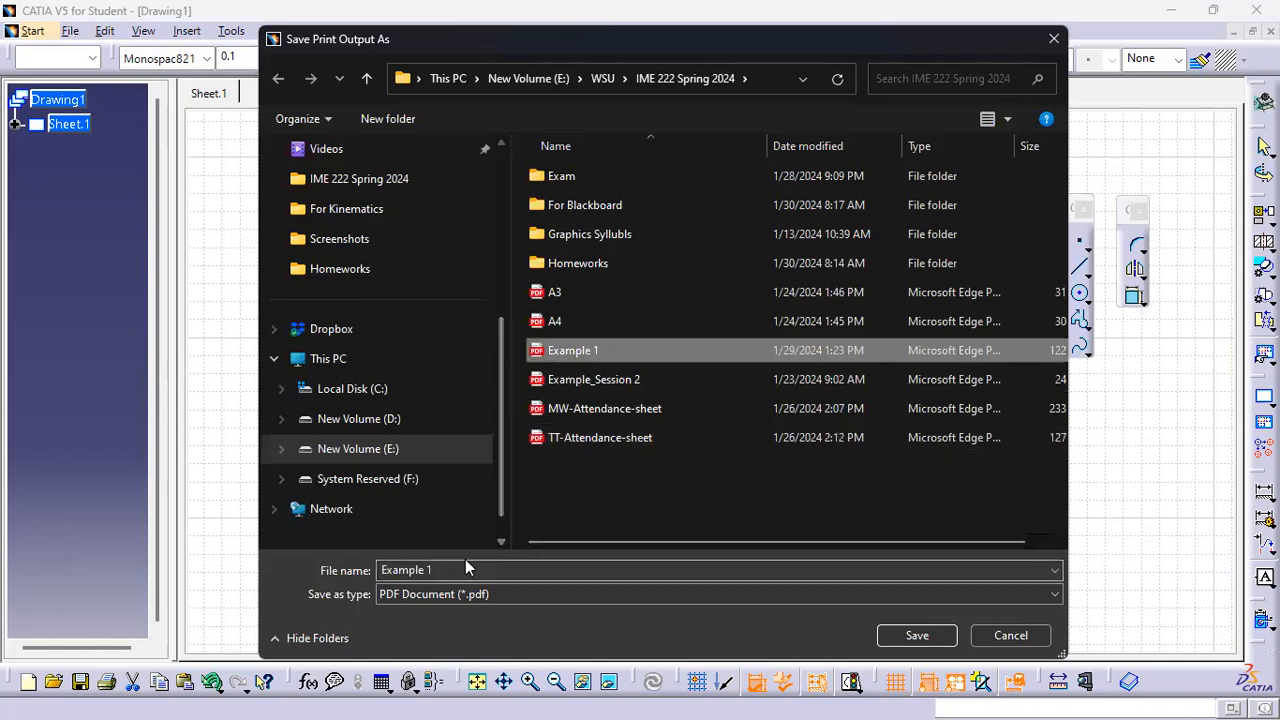
pyautogui.click(914, 634)
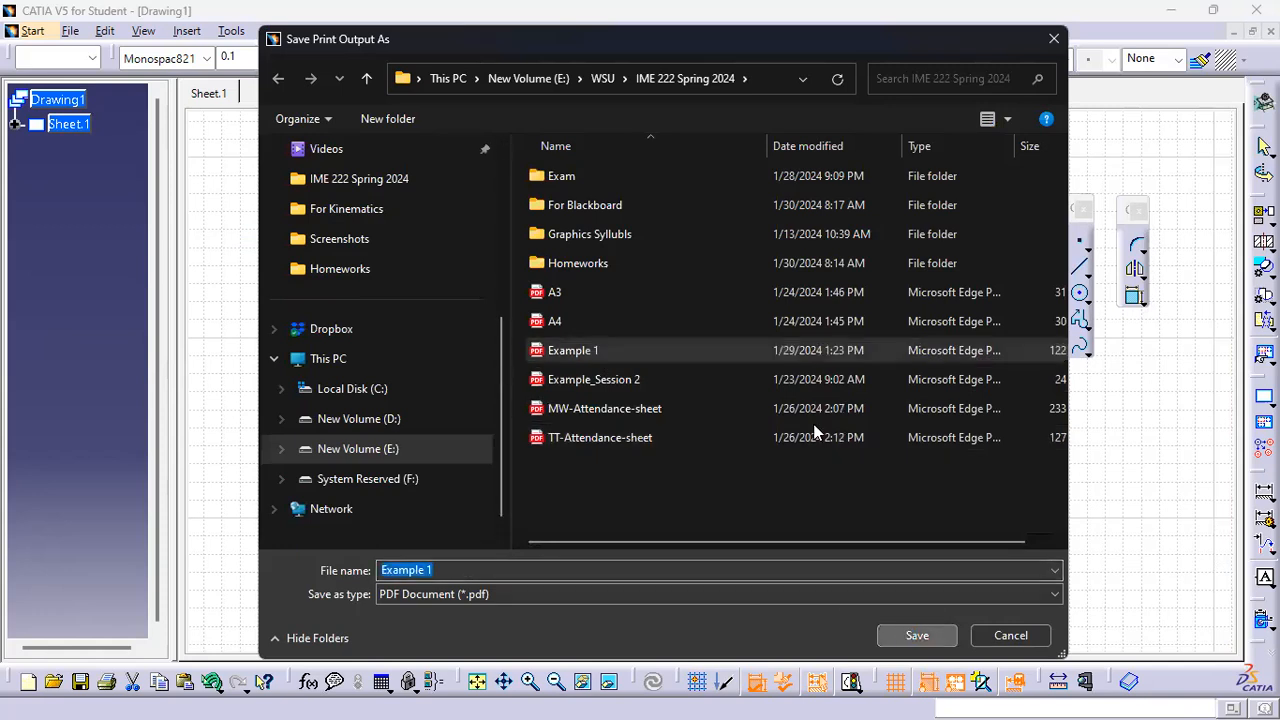
pyautogui.click(704, 371)
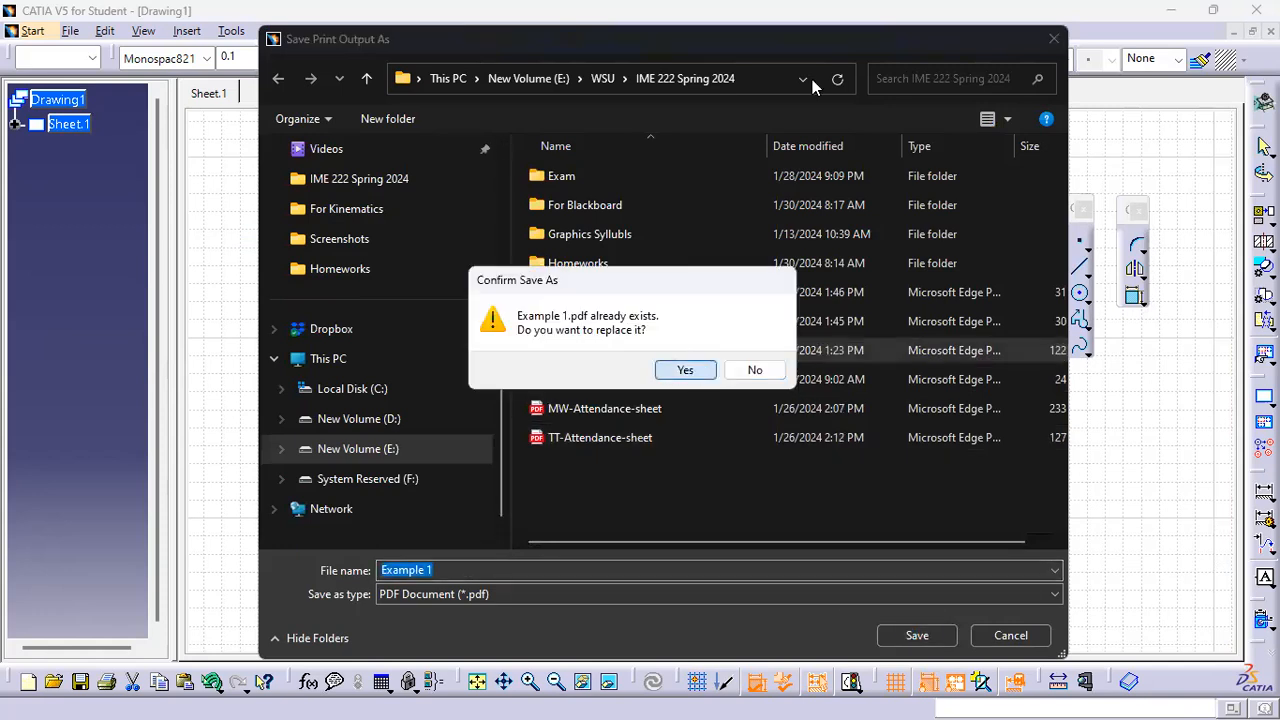